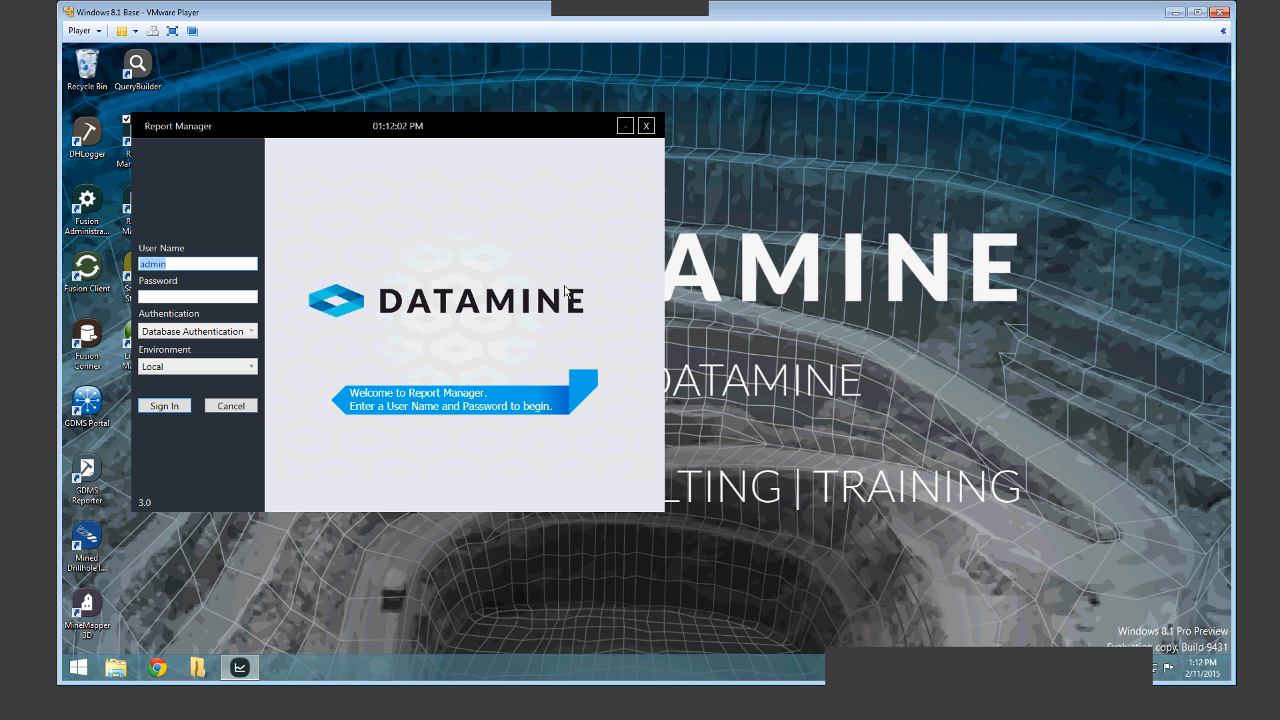
Move the login window toward the screen centre and enter the account password.
{"action": "left_click_drag", "start_coordinate": [467, 132], "coordinate": [675, 152]}
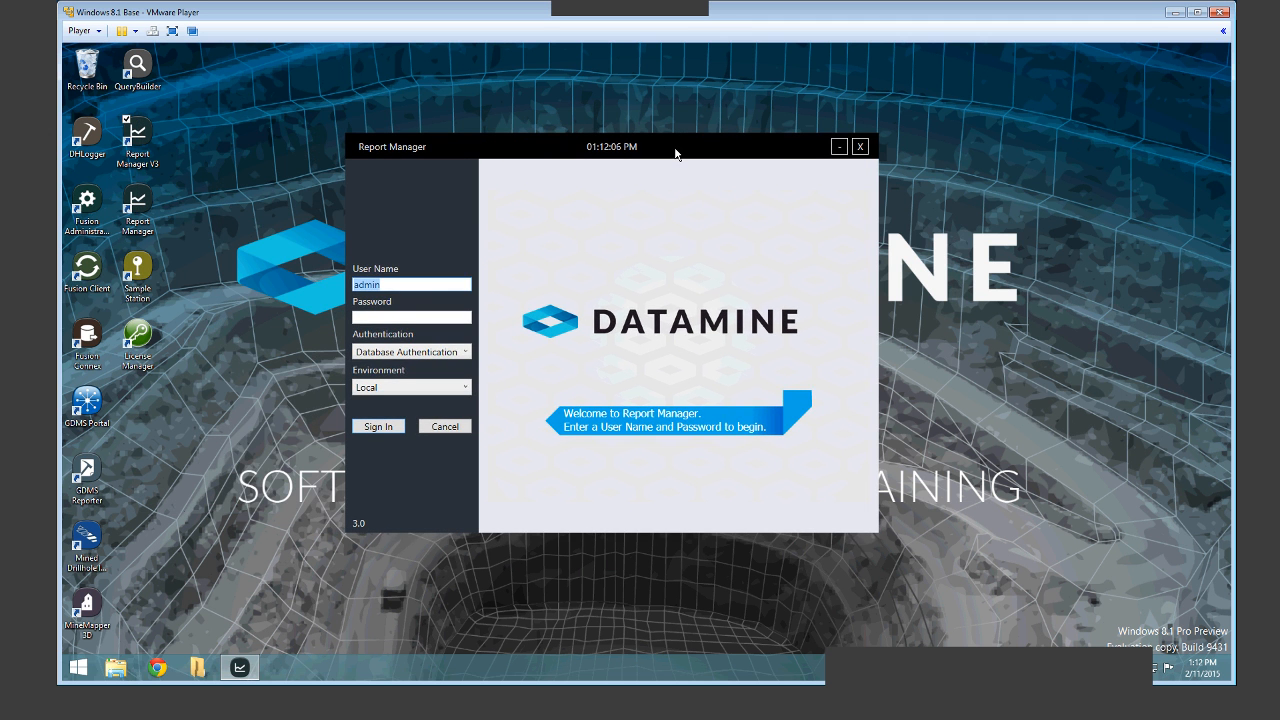
{"action": "key", "text": "Tab"}
{"action": "type", "text": "admin"}
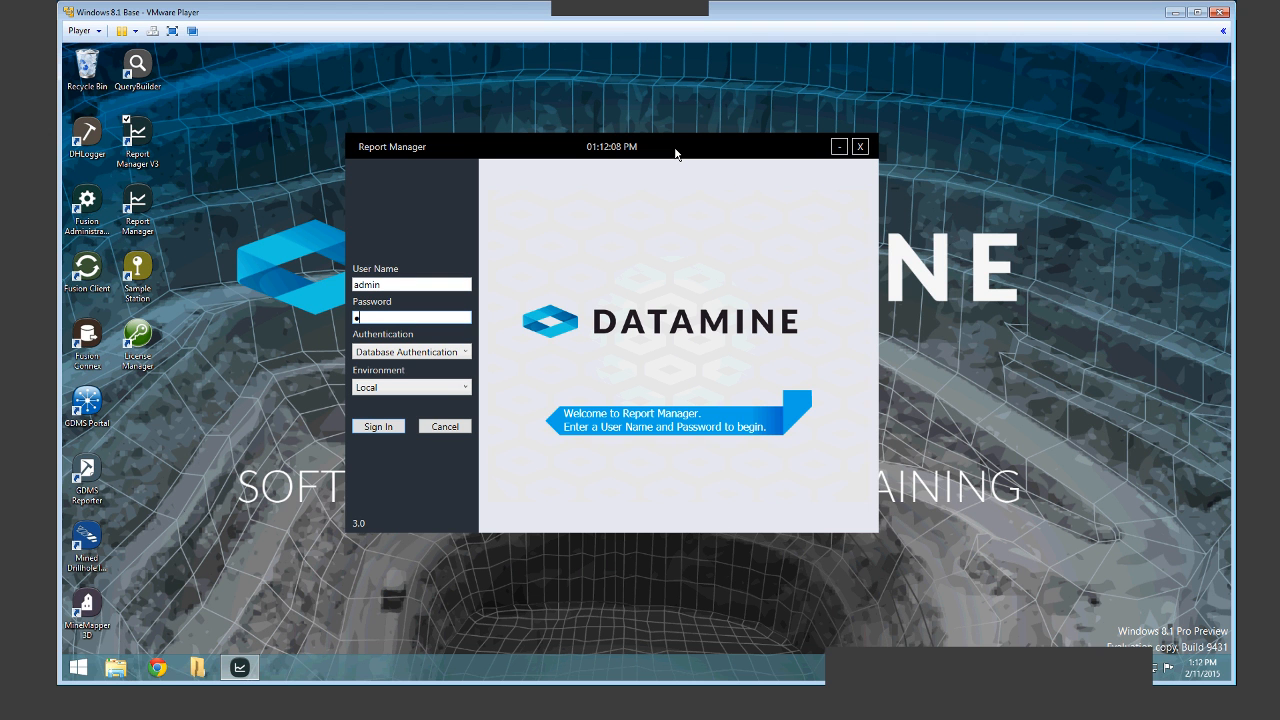
{"action": "type", "text": "12345"}
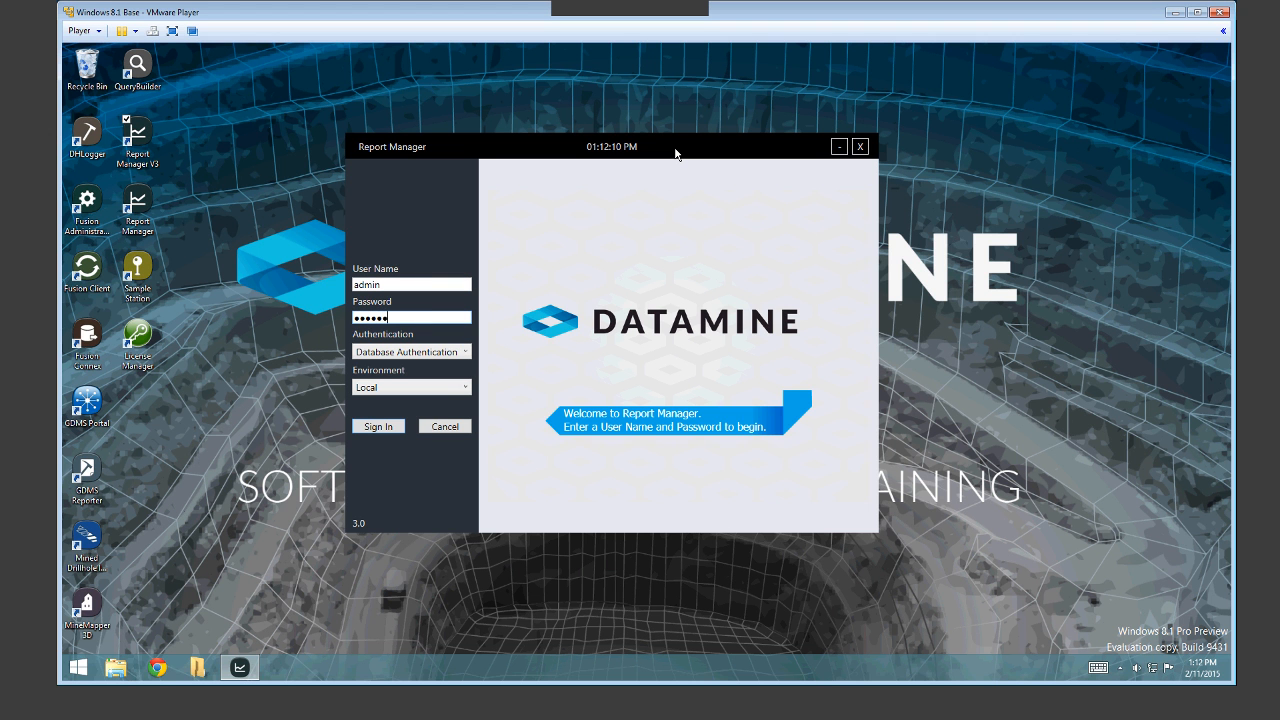
{"action": "type", "text": "6"}
Sign in to Report Manager against the Local Database.
{"action": "left_click", "coordinate": [378, 428]}
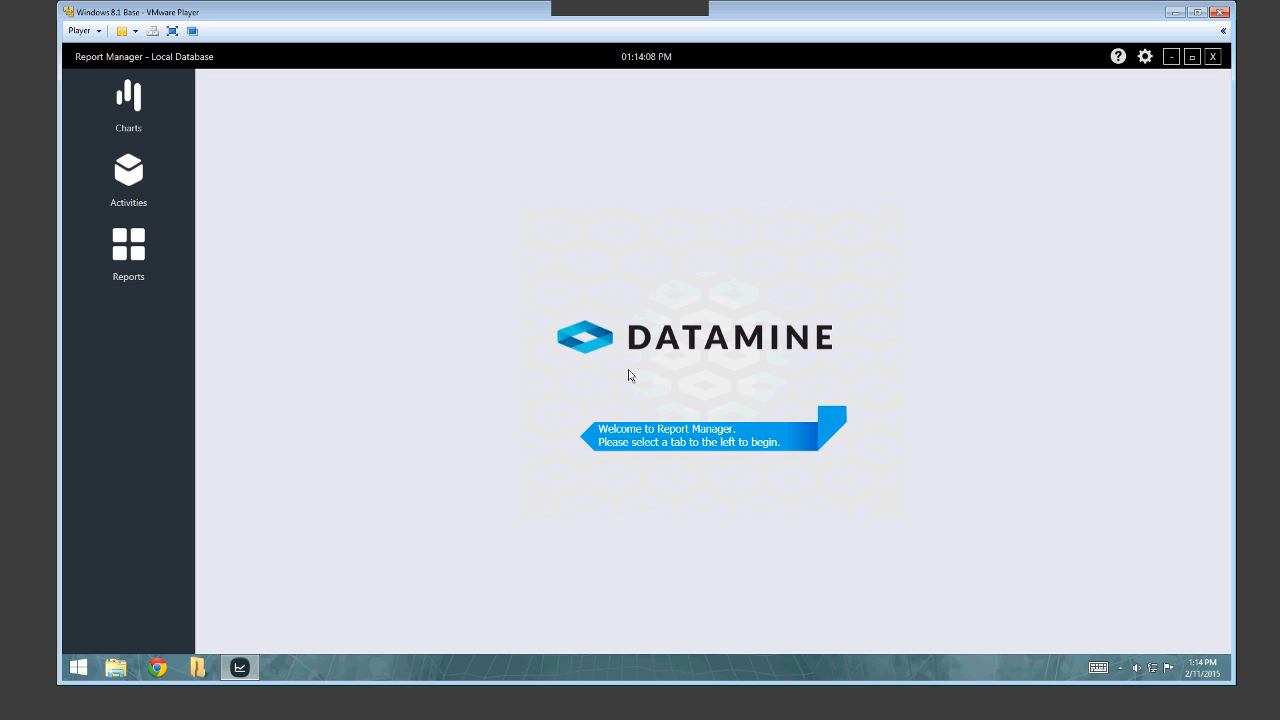
Open the Charts gallery with its action labels shown and select the STANDARD STD-1, Ag chart.
{"action": "left_click", "coordinate": [146, 111]}
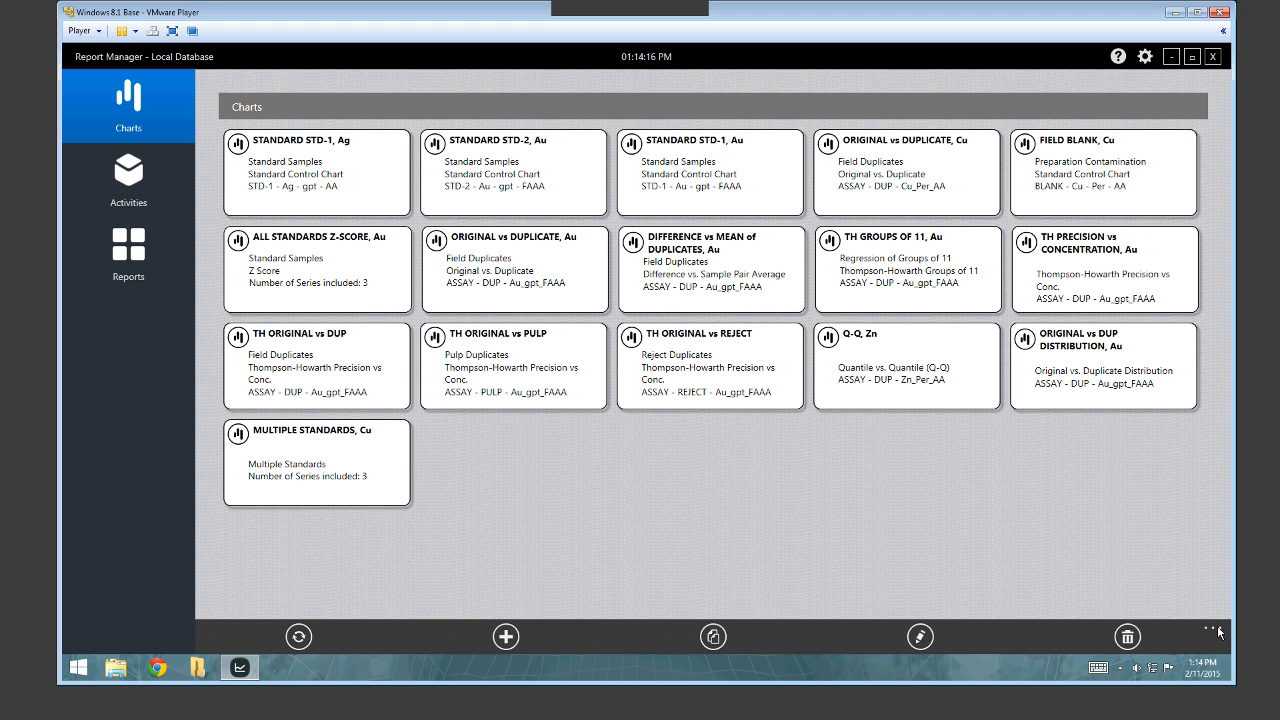
{"action": "left_click", "coordinate": [1216, 629]}
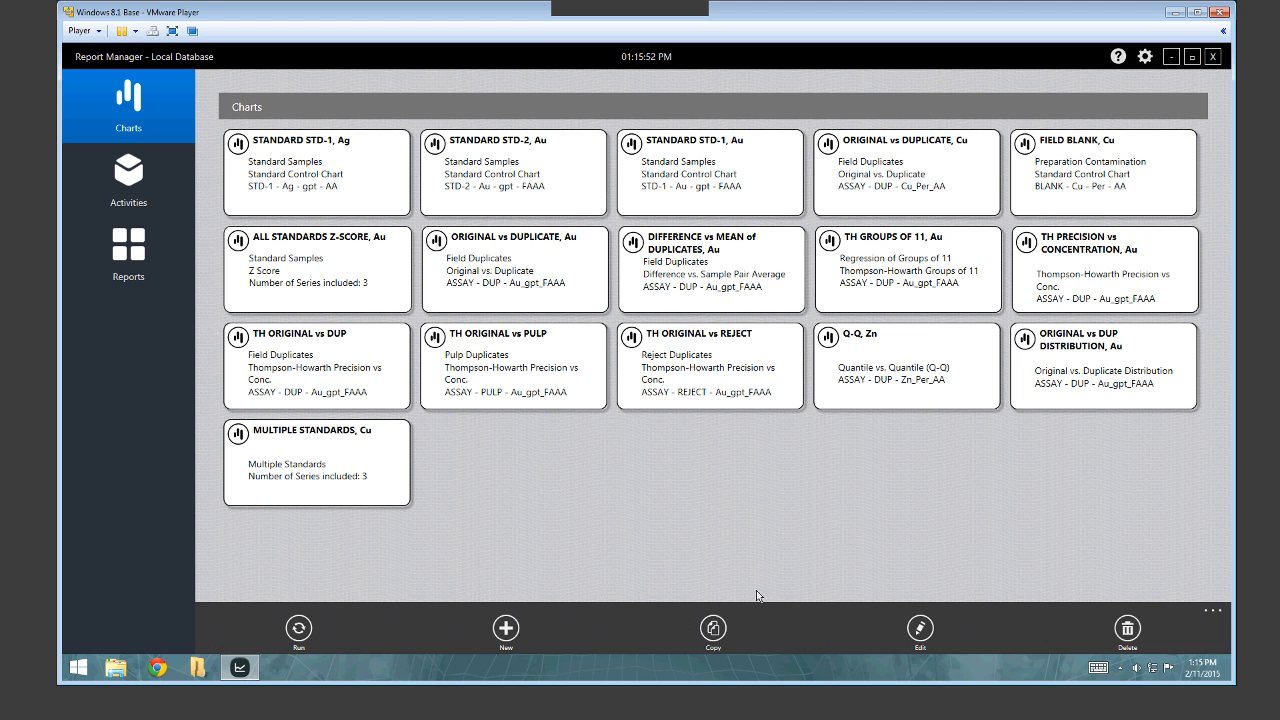
{"action": "left_click", "coordinate": [320, 153]}
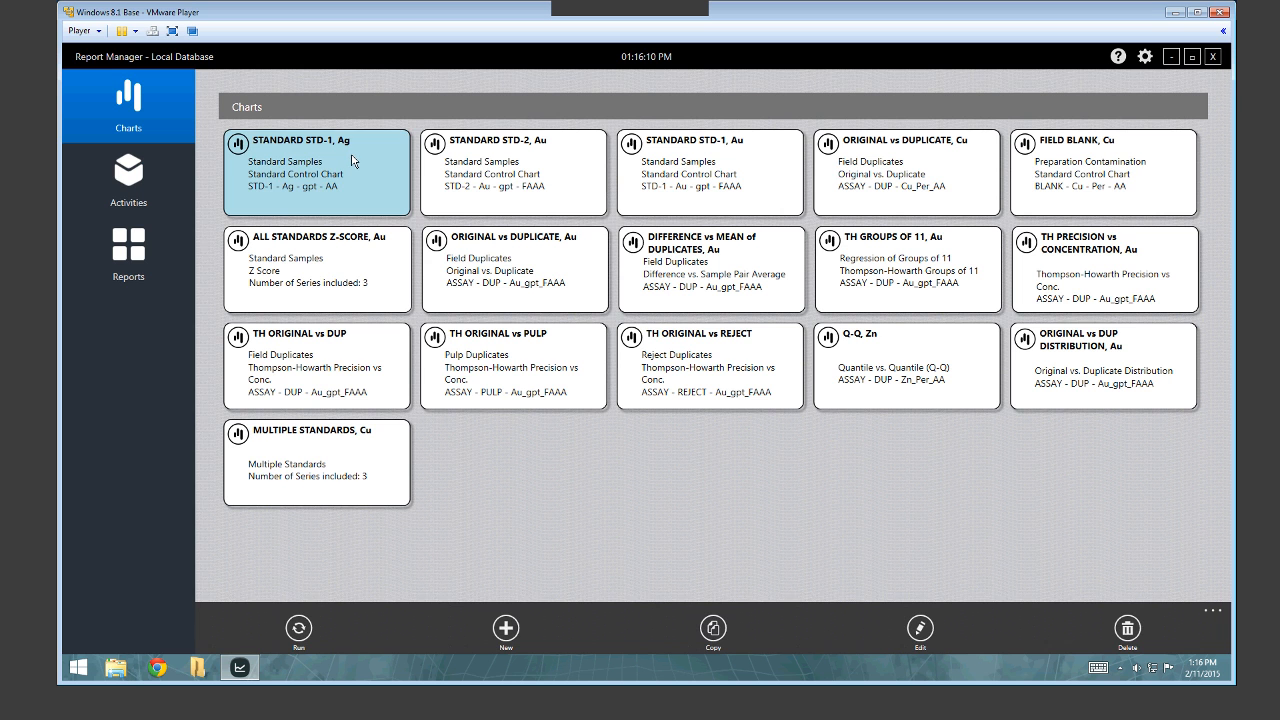
{"action": "left_click", "coordinate": [352, 160]}
Run the STANDARD STD-1, Ag control chart and inspect a data point's tooltip.
{"action": "left_click", "coordinate": [352, 160]}
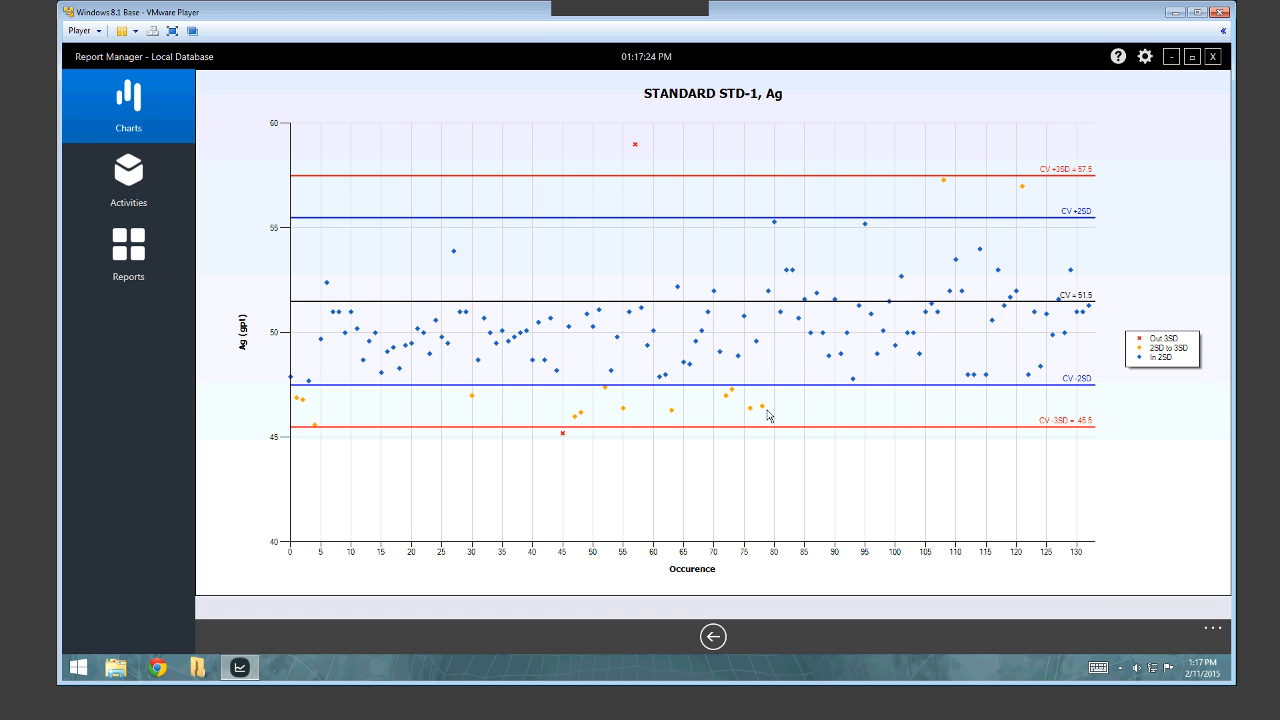
{"action": "mouse_move", "coordinate": [763, 408]}
Return to the Charts gallery and run the FIELD BLANK, Cu contamination chart.
{"action": "left_click", "coordinate": [713, 636]}
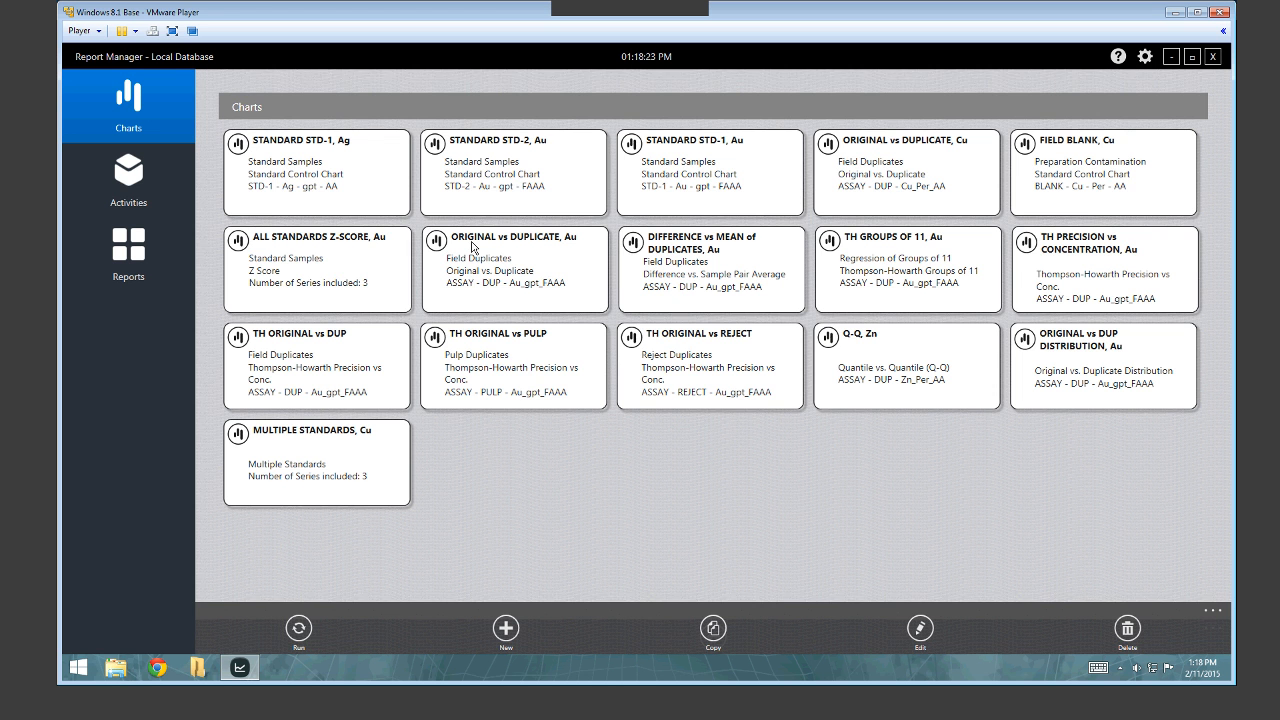
{"action": "left_click", "coordinate": [483, 167]}
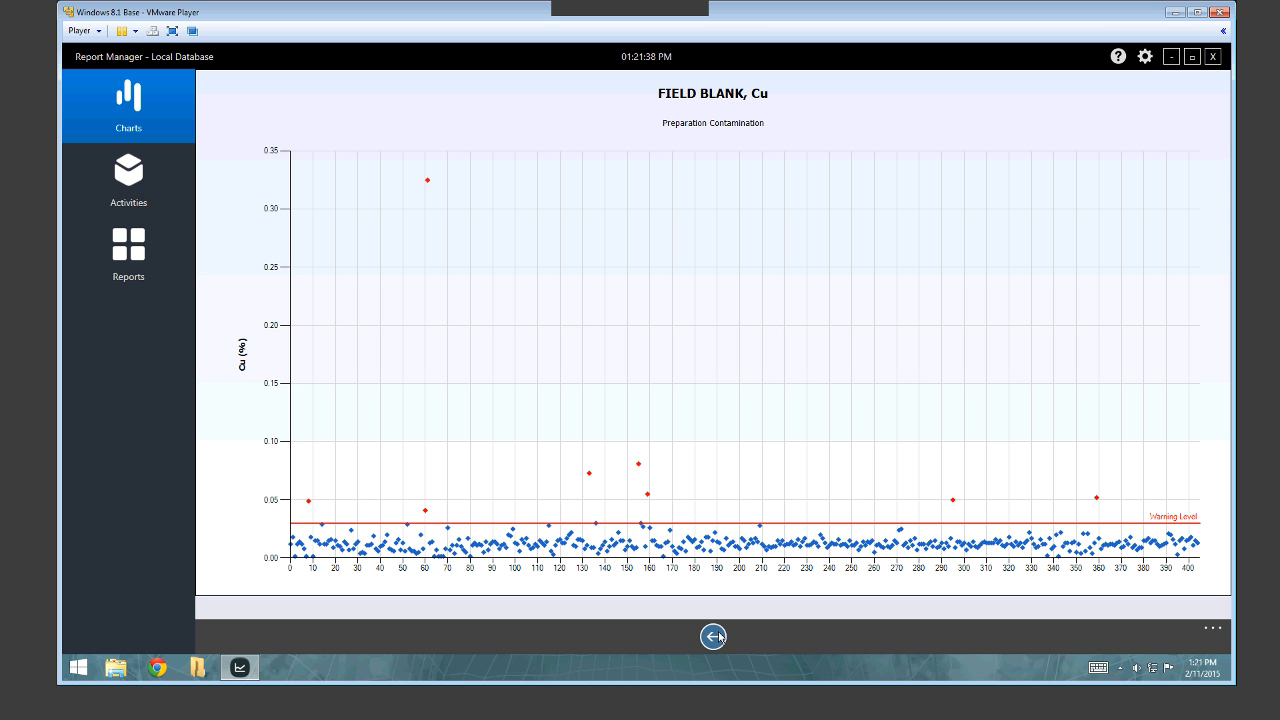
Create a new chart definition from the app bar's New command, ready for a name and chart type.
{"action": "right_click", "coordinate": [768, 555]}
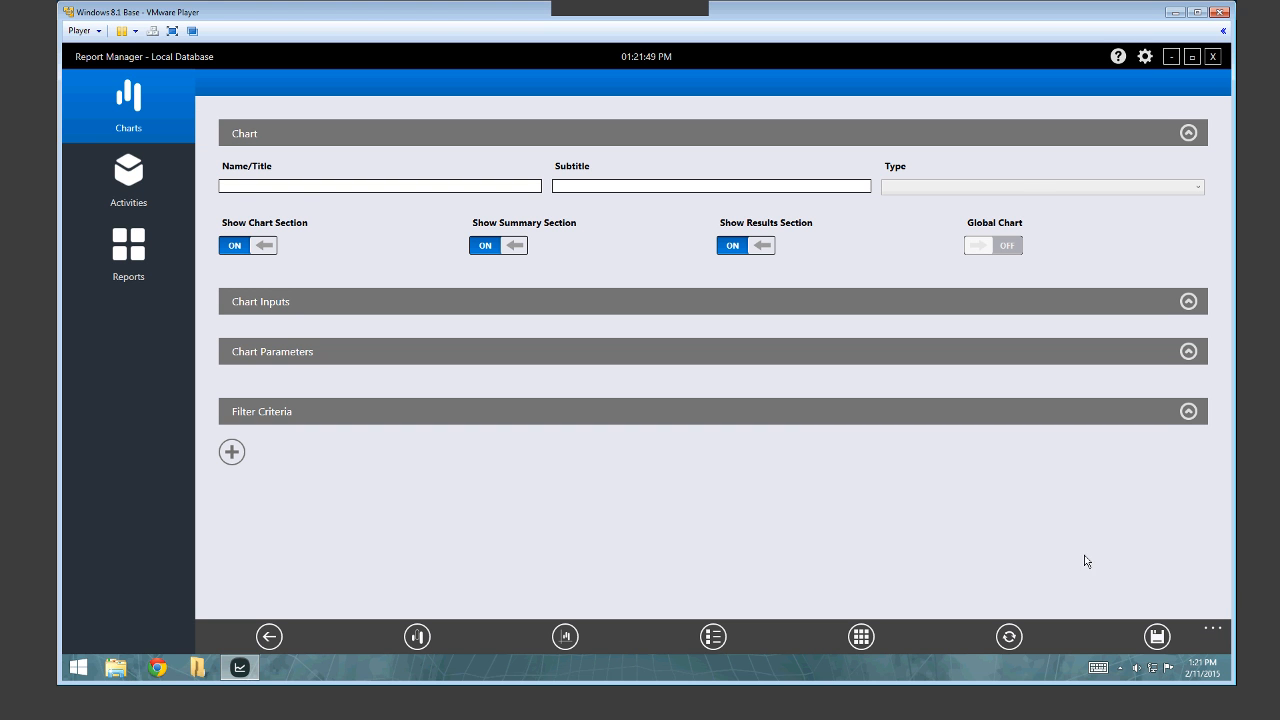
{"action": "left_click", "coordinate": [1213, 626]}
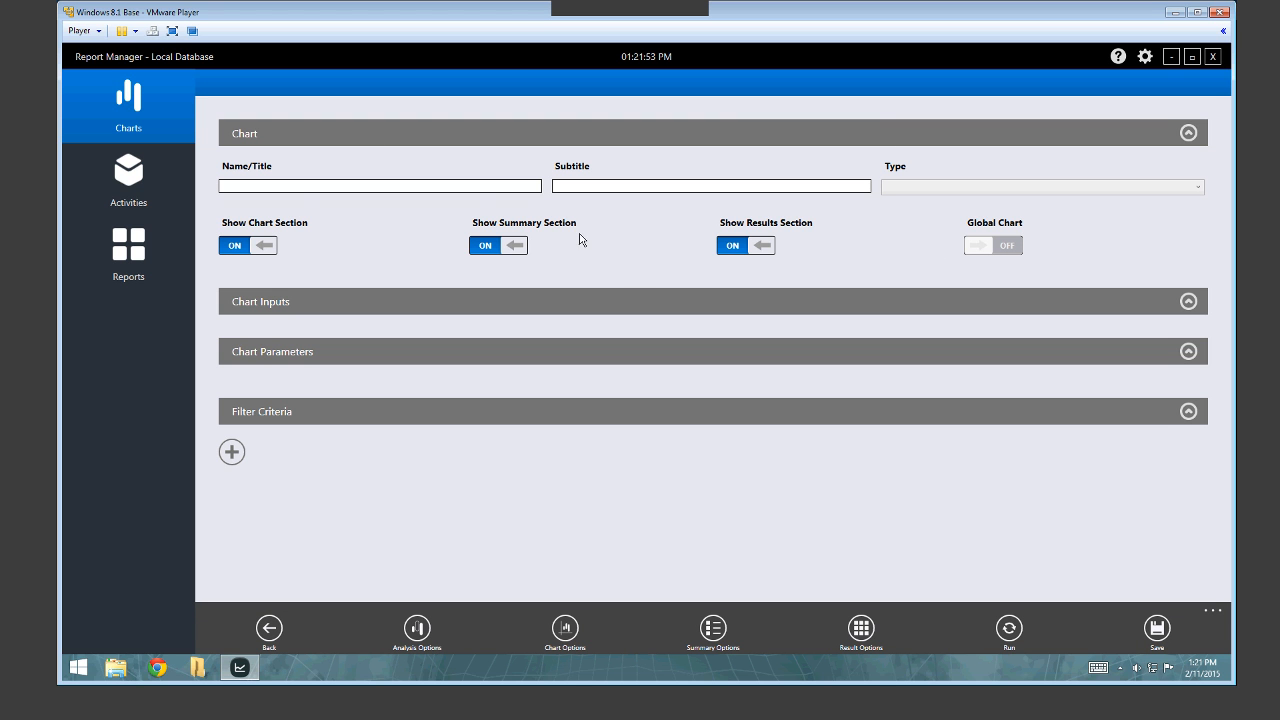
{"action": "left_click", "coordinate": [246, 188]}
{"action": "left_click", "coordinate": [924, 193]}
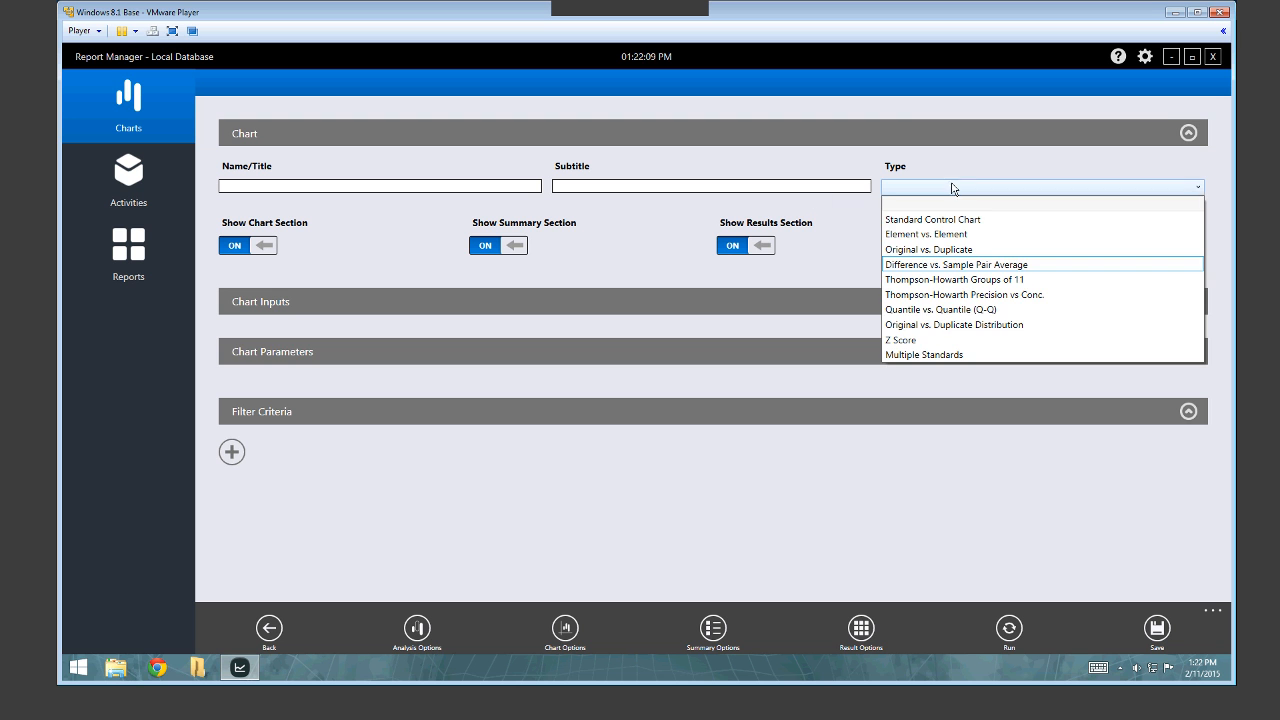
Make the new chart a Standard Control Chart, with summary and results sections left enabled.
{"action": "left_click", "coordinate": [932, 220]}
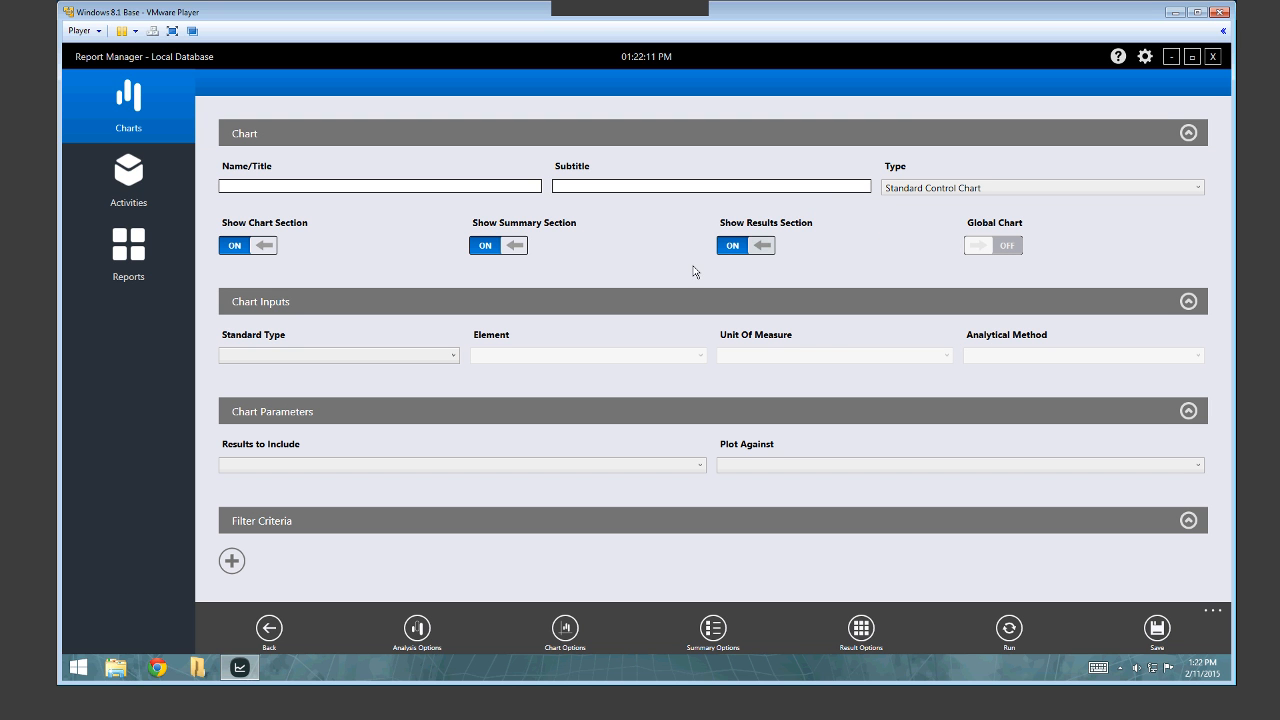
{"action": "left_click", "coordinate": [492, 247]}
{"action": "left_click", "coordinate": [519, 252]}
{"action": "left_click", "coordinate": [756, 249]}
{"action": "left_click", "coordinate": [756, 249]}
Set the chart inputs: standard STD-1, element Au, unit gpt, analytical method FAAA.
{"action": "left_click", "coordinate": [278, 357]}
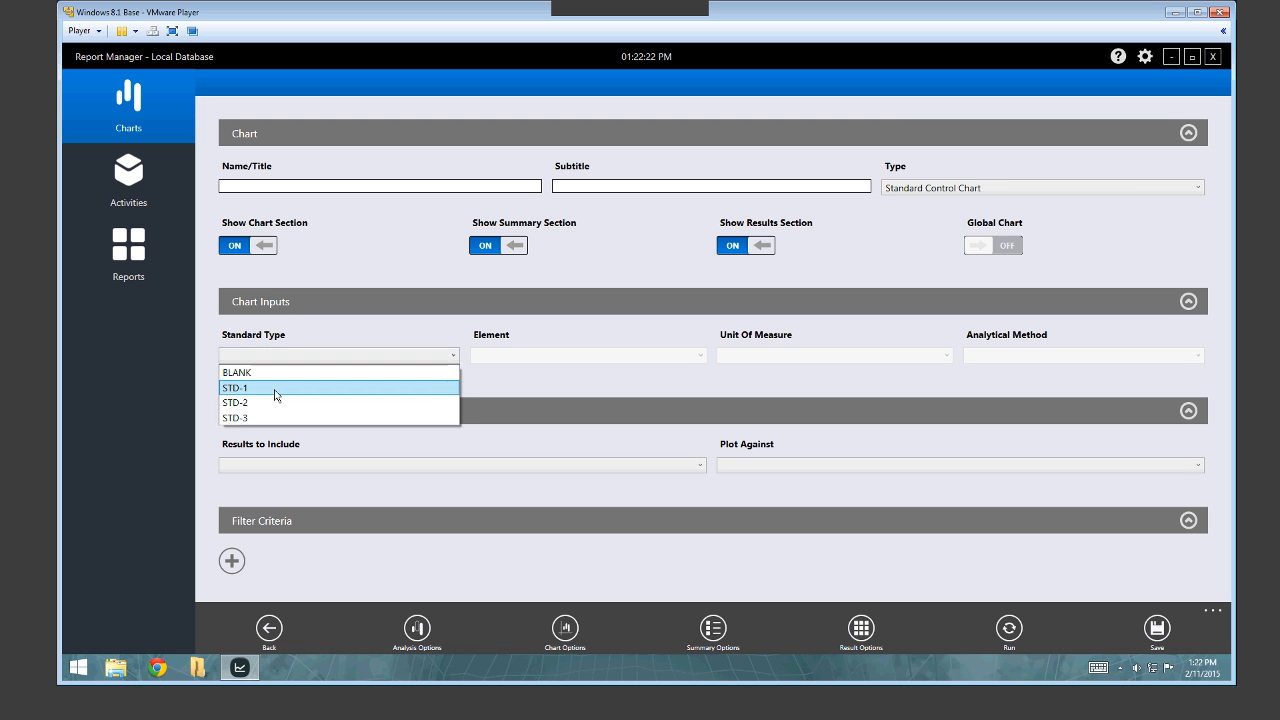
{"action": "left_click", "coordinate": [274, 396]}
{"action": "left_click", "coordinate": [492, 358]}
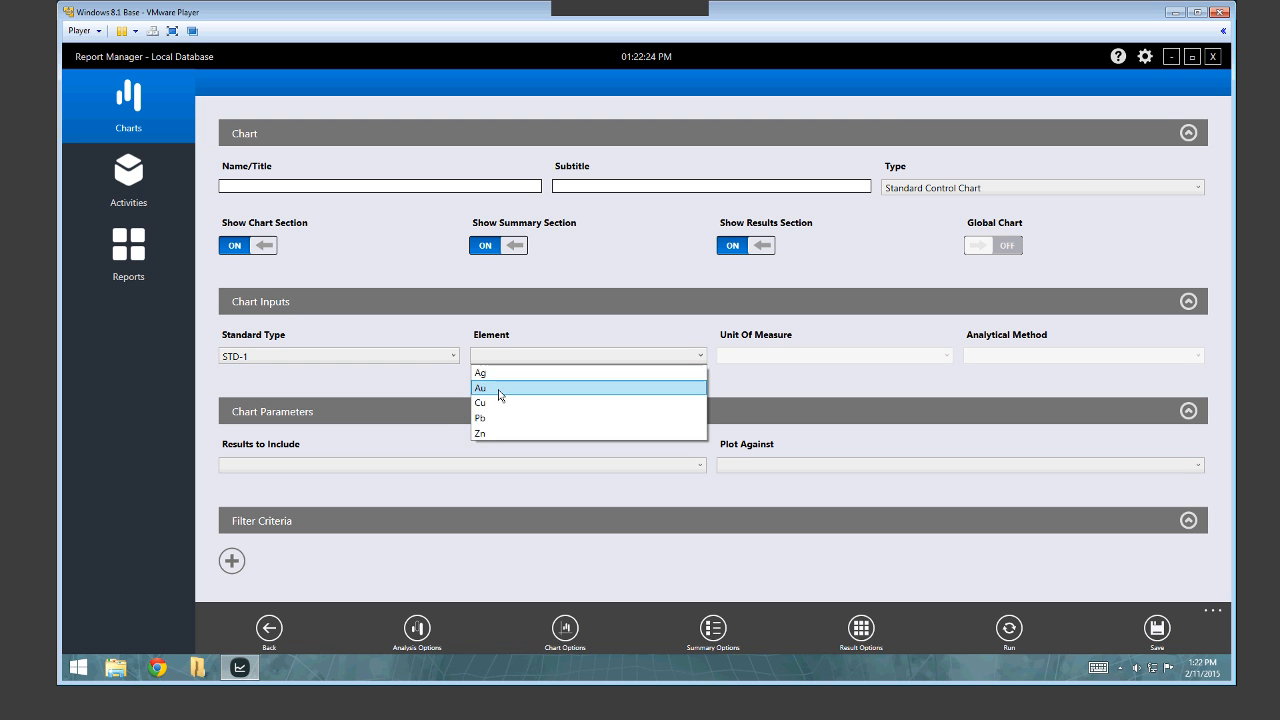
{"action": "left_click", "coordinate": [500, 394]}
{"action": "left_click", "coordinate": [768, 358]}
{"action": "left_click", "coordinate": [772, 382]}
{"action": "left_click", "coordinate": [1000, 358]}
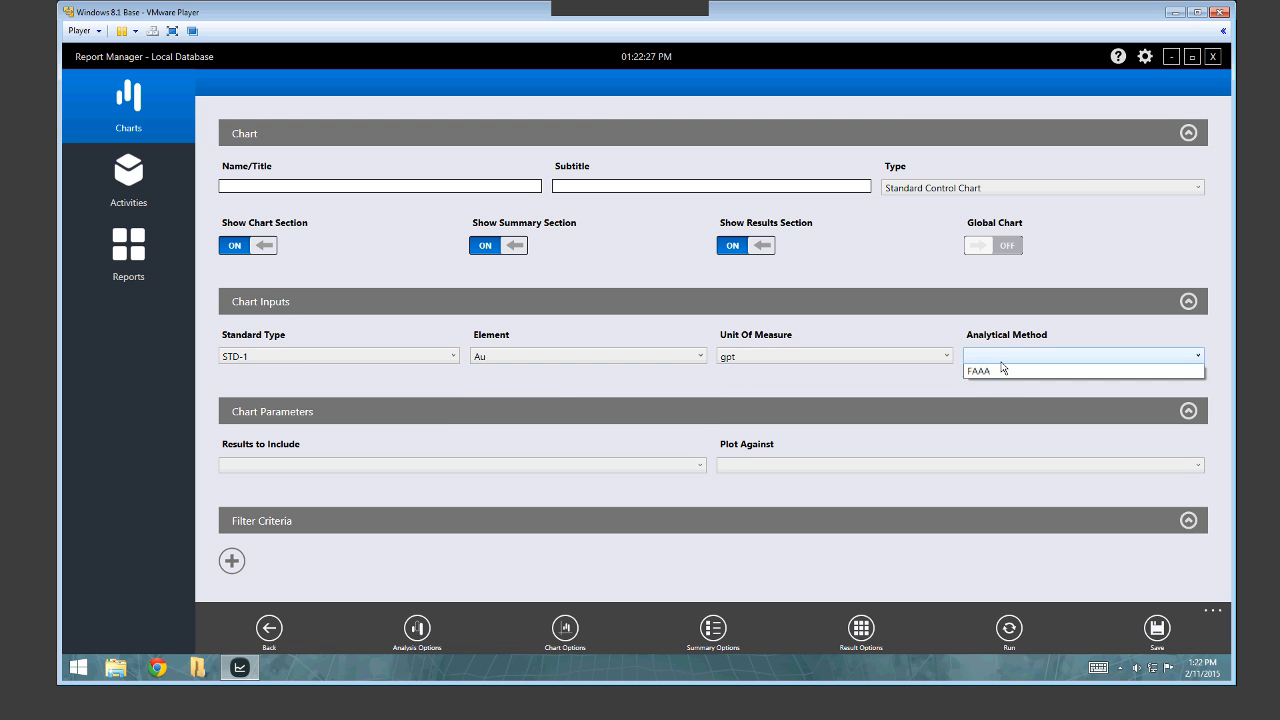
{"action": "left_click", "coordinate": [1003, 382]}
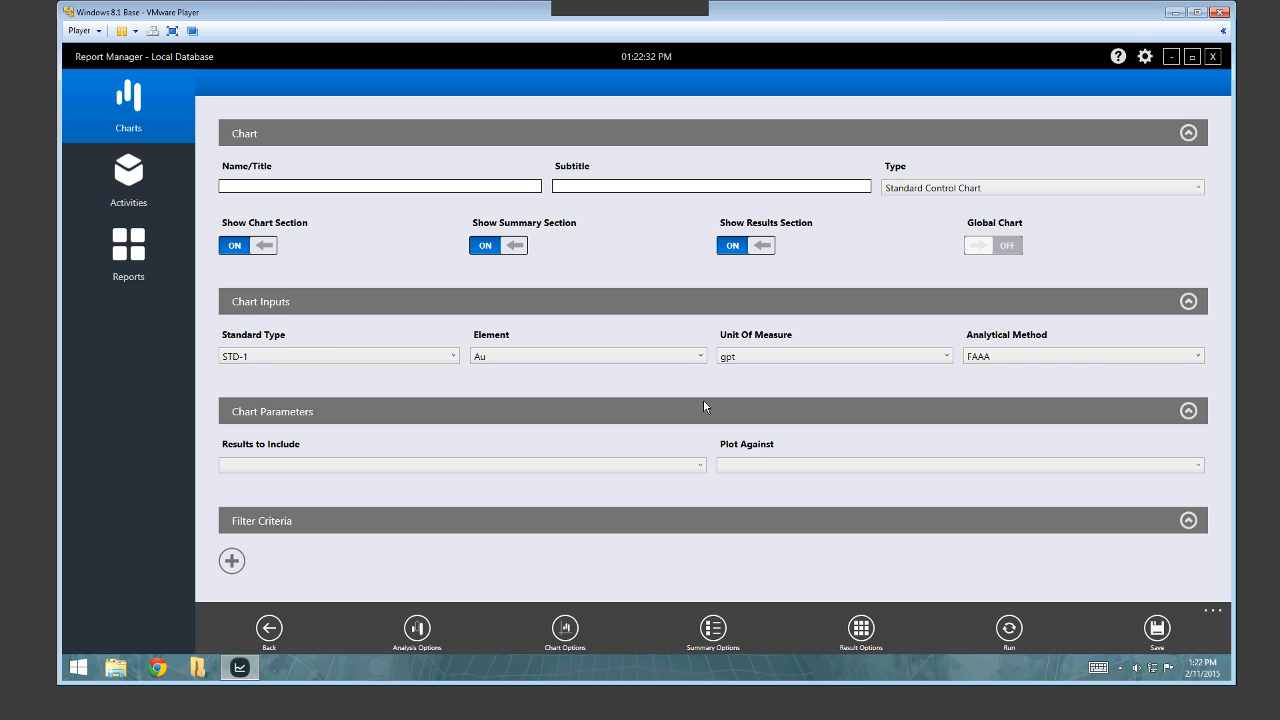
{"action": "left_click", "coordinate": [502, 472]}
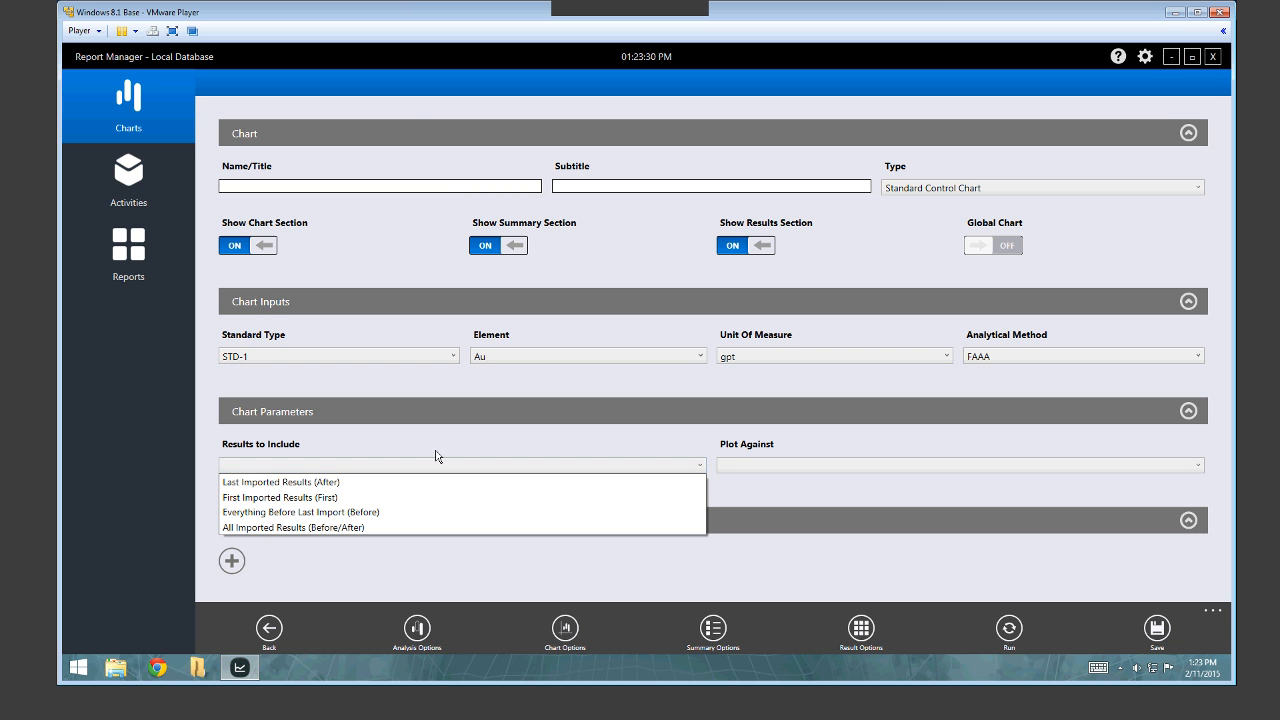
{"action": "left_click", "coordinate": [802, 481]}
{"action": "left_click", "coordinate": [797, 465]}
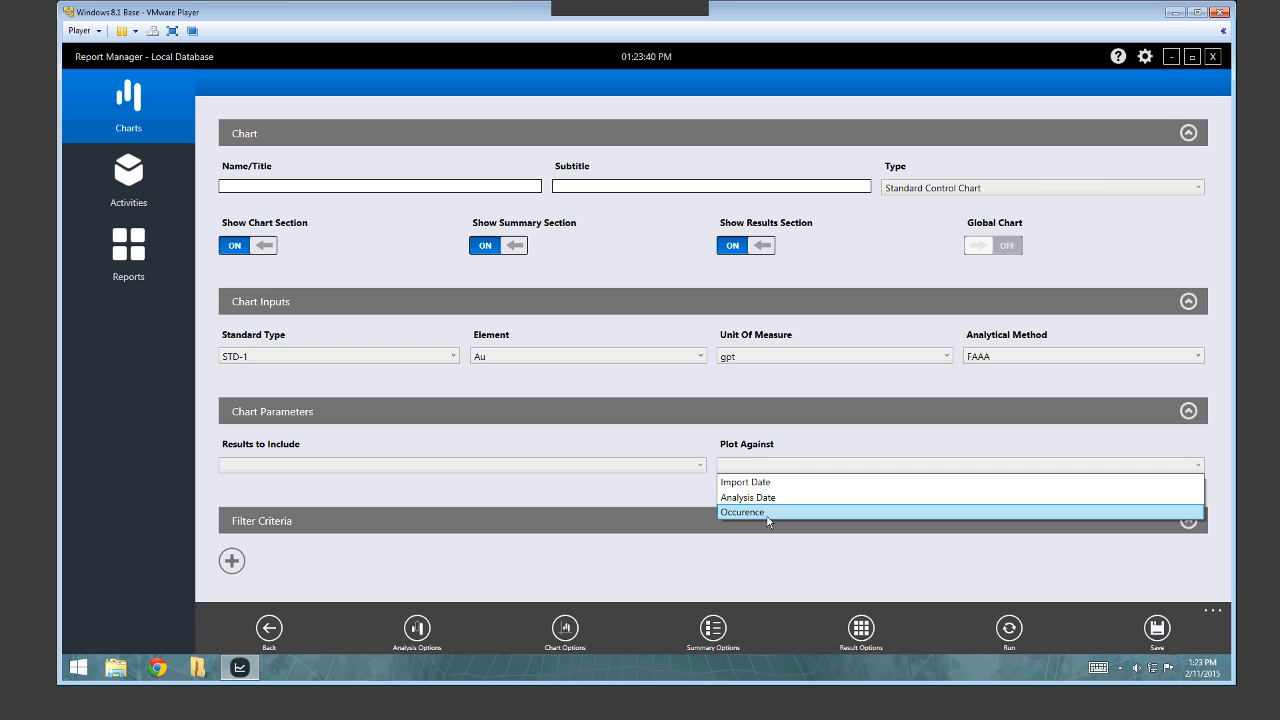
{"action": "left_click", "coordinate": [790, 548]}
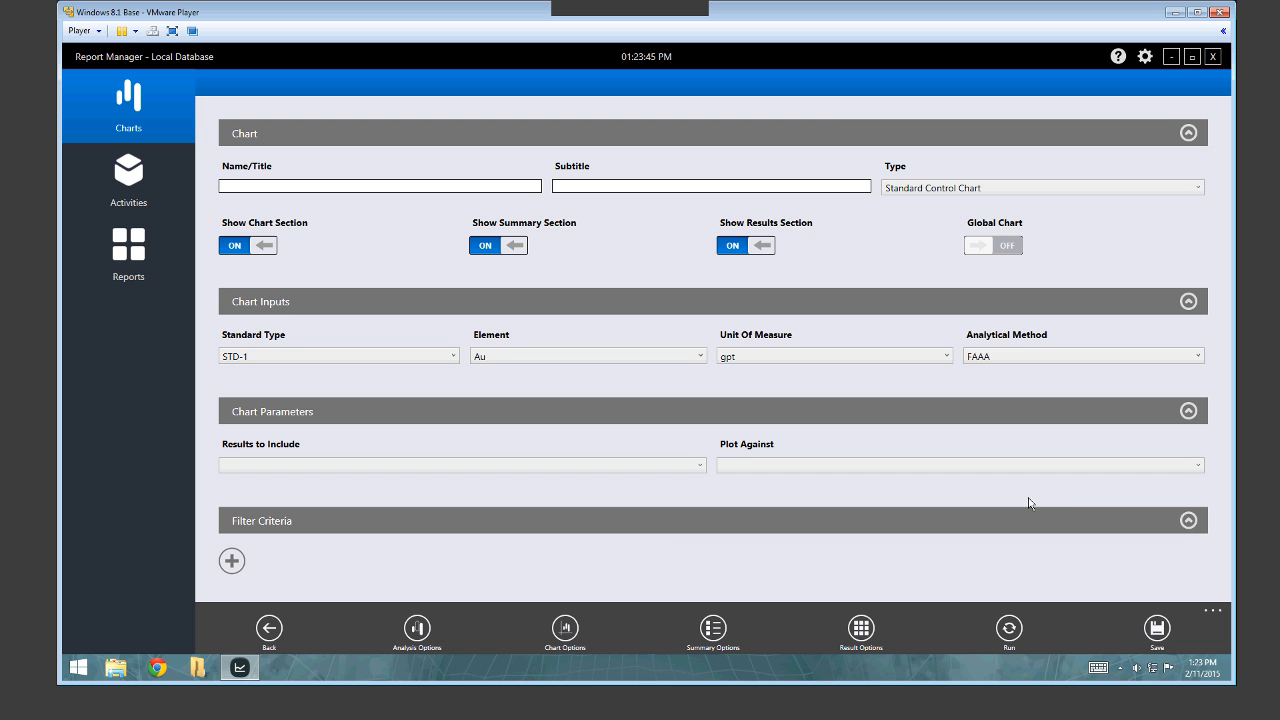
Add a filter criterion: LaboratoryName is equal to LAB1.
{"action": "left_click", "coordinate": [232, 562]}
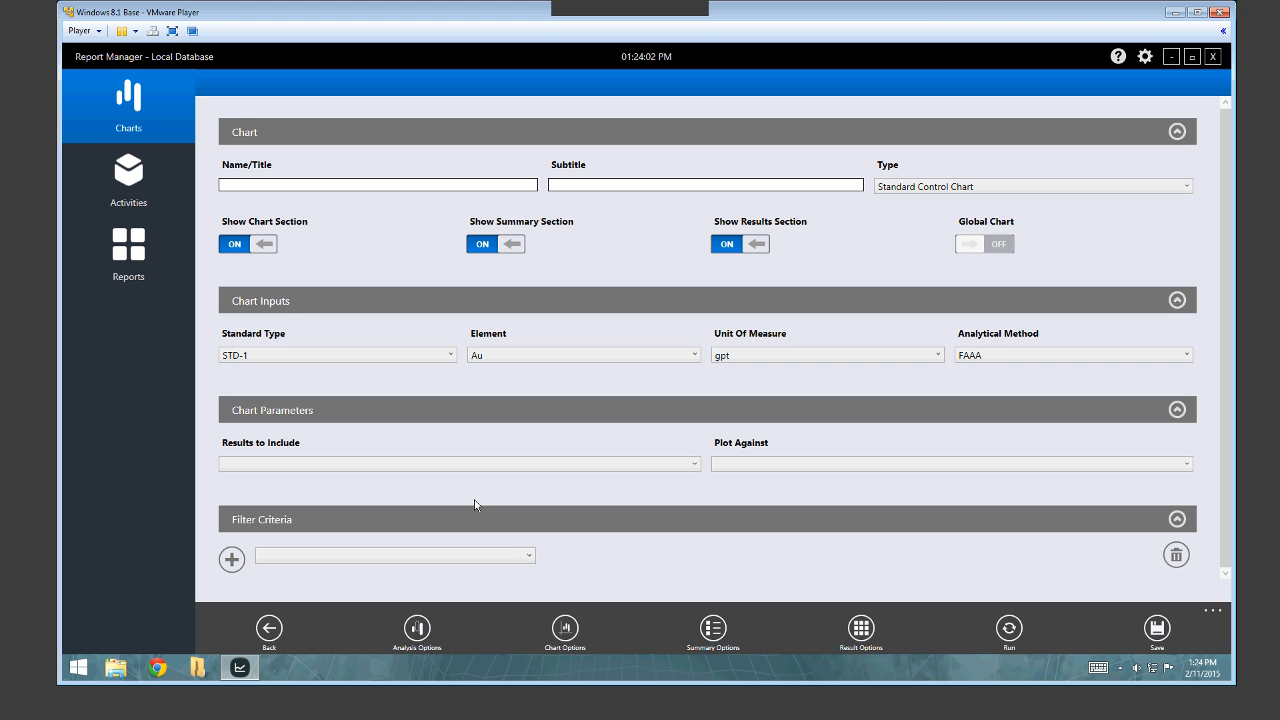
{"action": "left_click", "coordinate": [437, 555]}
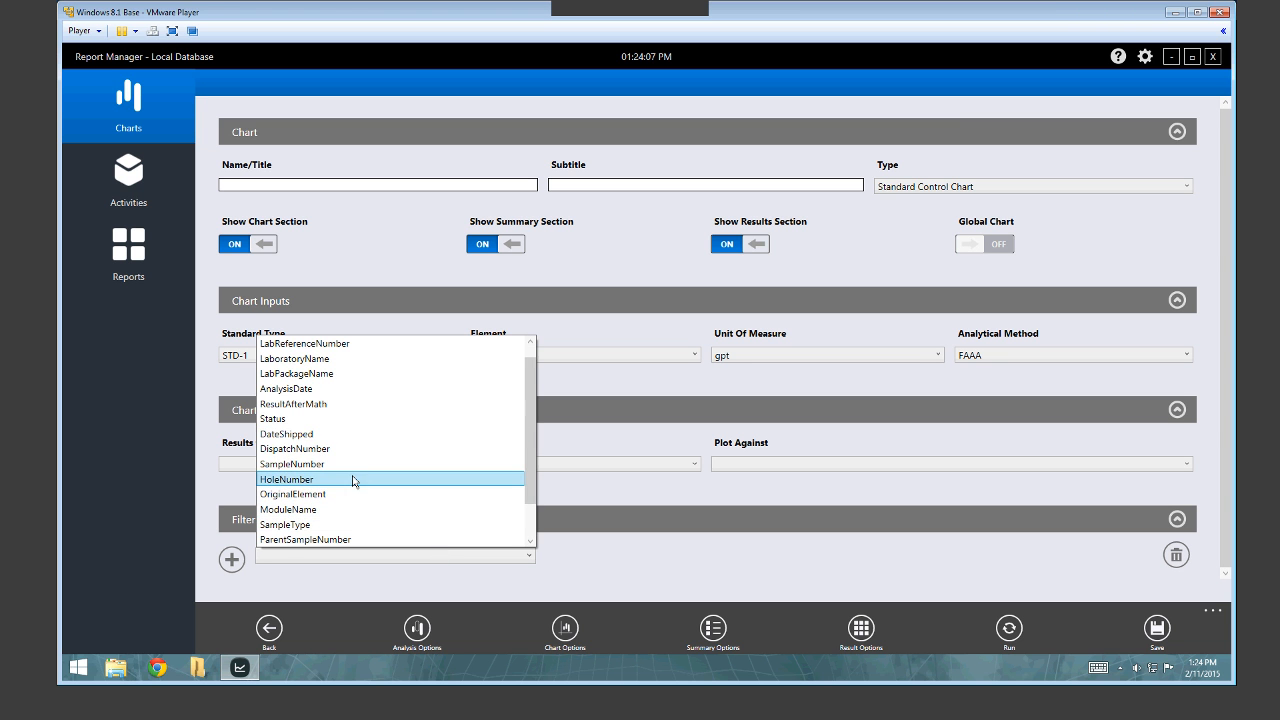
{"action": "left_click", "coordinate": [370, 358]}
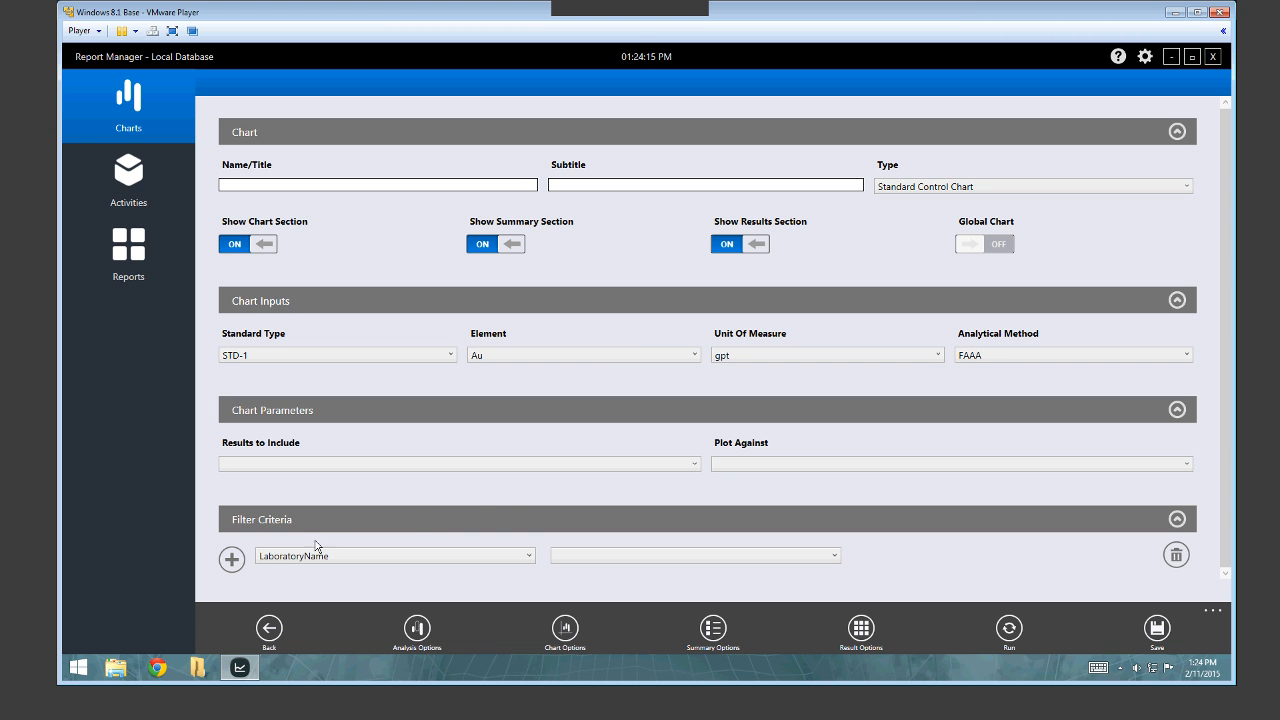
{"action": "left_click", "coordinate": [621, 560]}
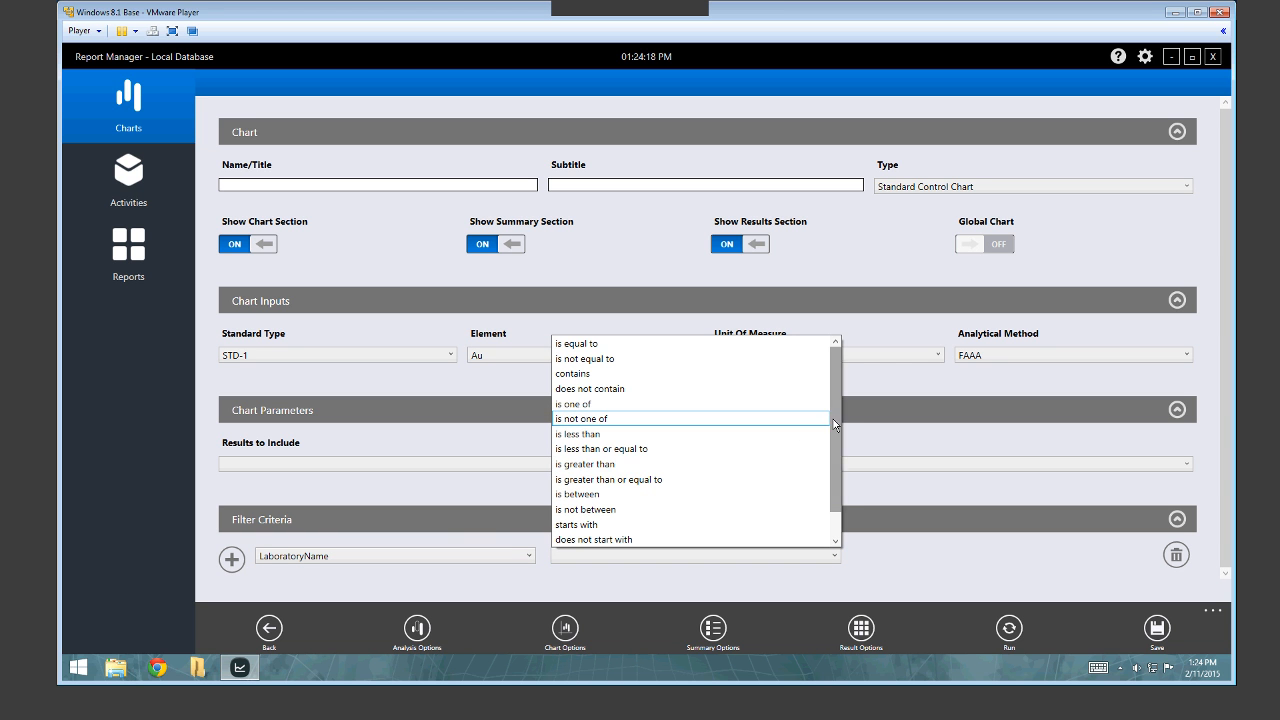
{"action": "mouse_move", "coordinate": [834, 419]}
{"action": "left_mouse_down"}
{"action": "mouse_move", "coordinate": [838, 465]}
{"action": "mouse_move", "coordinate": [831, 417]}
{"action": "left_mouse_up"}
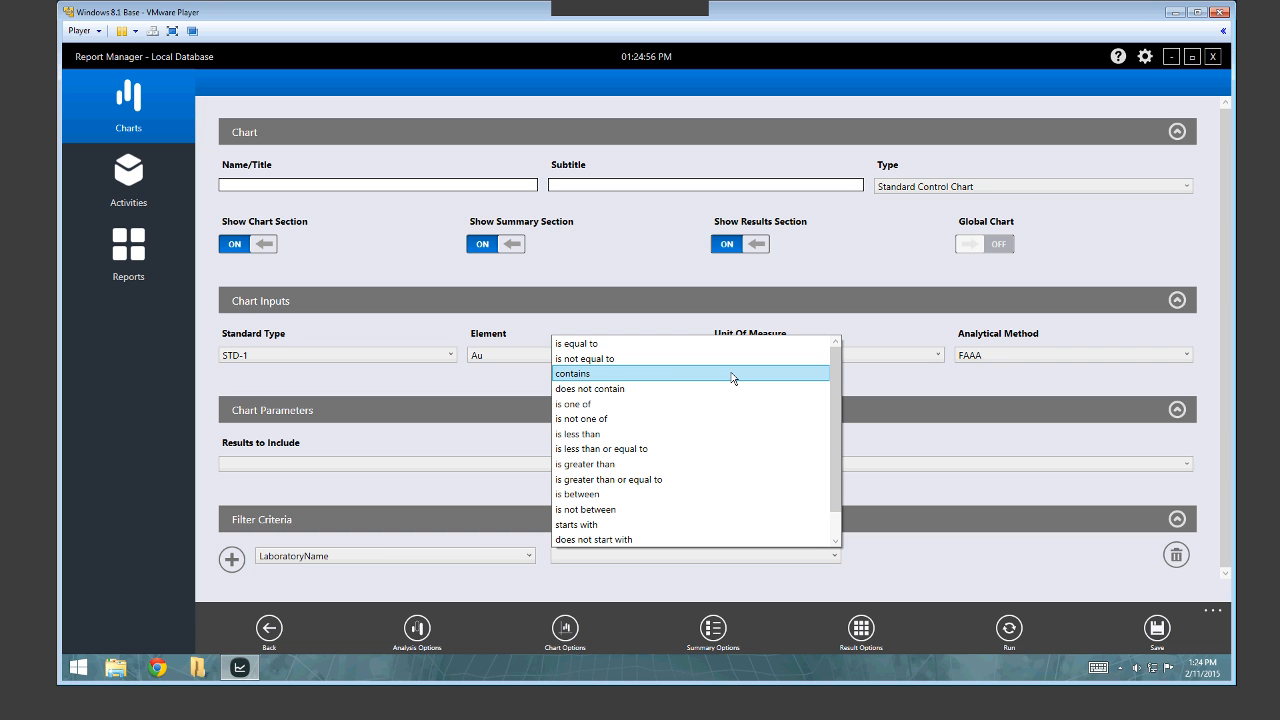
{"action": "left_click", "coordinate": [587, 346]}
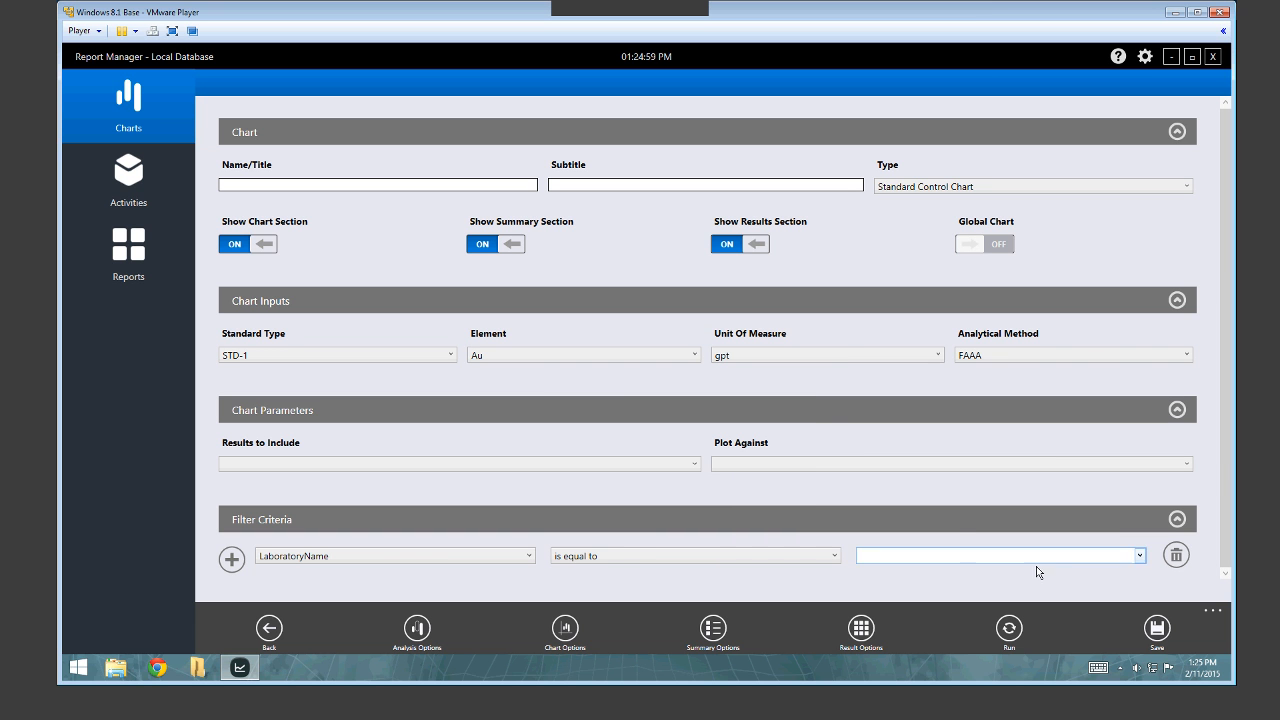
{"action": "left_click", "coordinate": [1139, 557]}
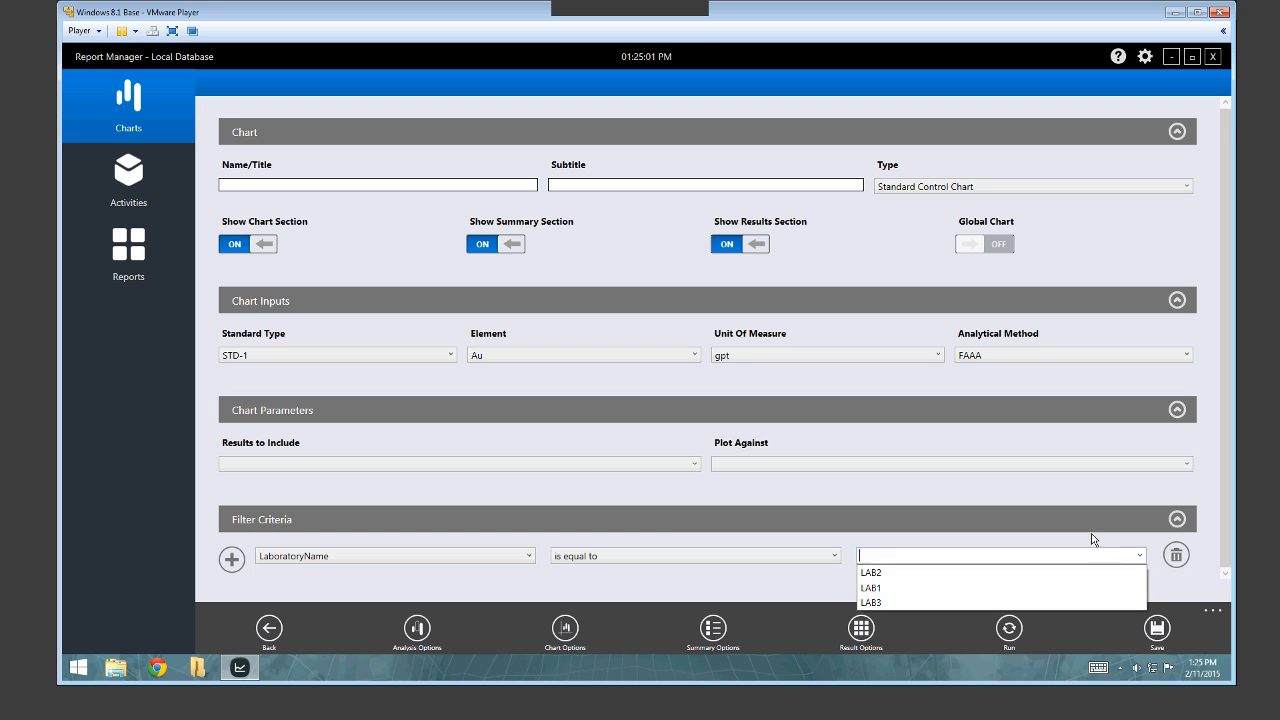
{"action": "left_click", "coordinate": [889, 591]}
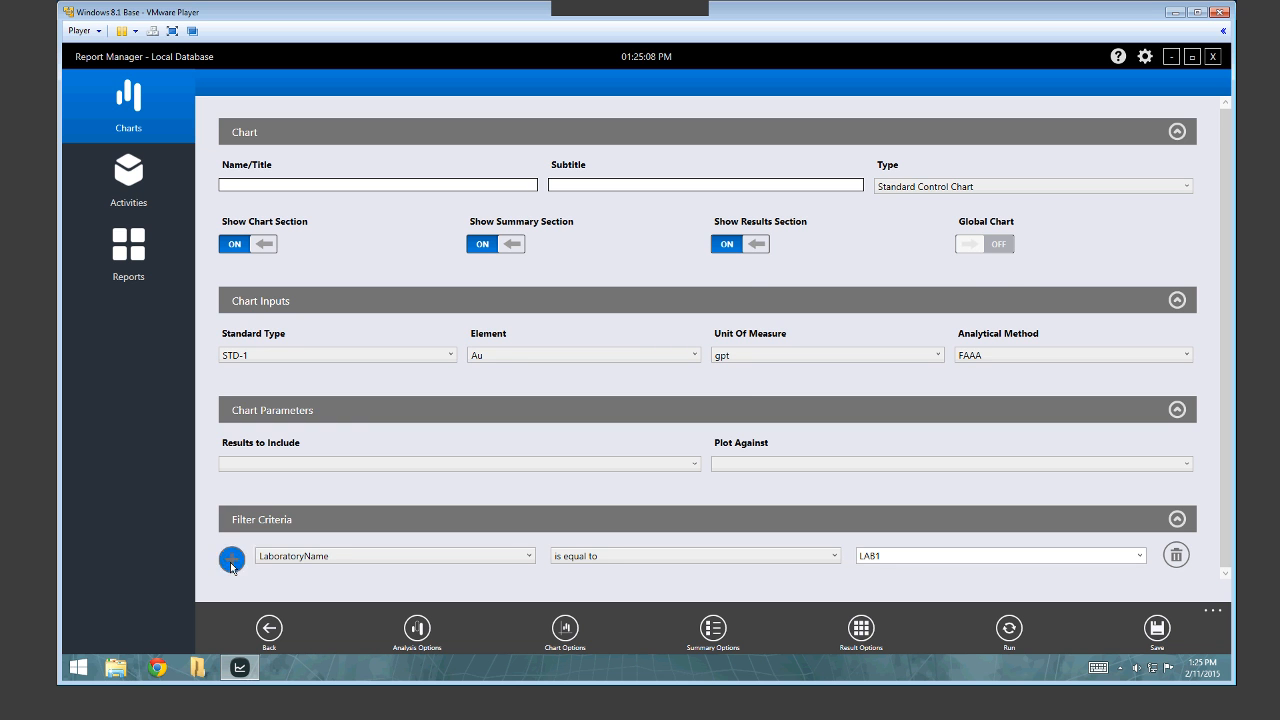
Add a second condition: AnalysisDate is between 2/11/2015 and 2/11/2015, preset range left at None.
{"action": "left_click", "coordinate": [509, 557]}
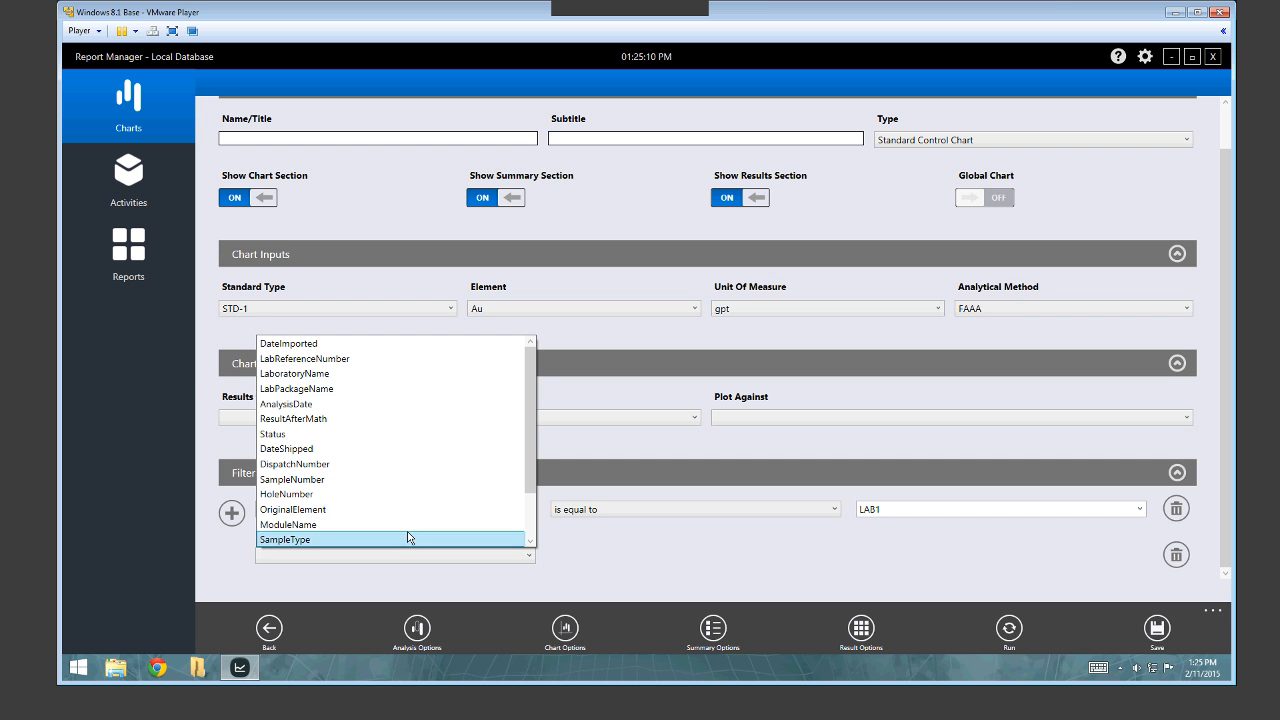
{"action": "left_click", "coordinate": [295, 403]}
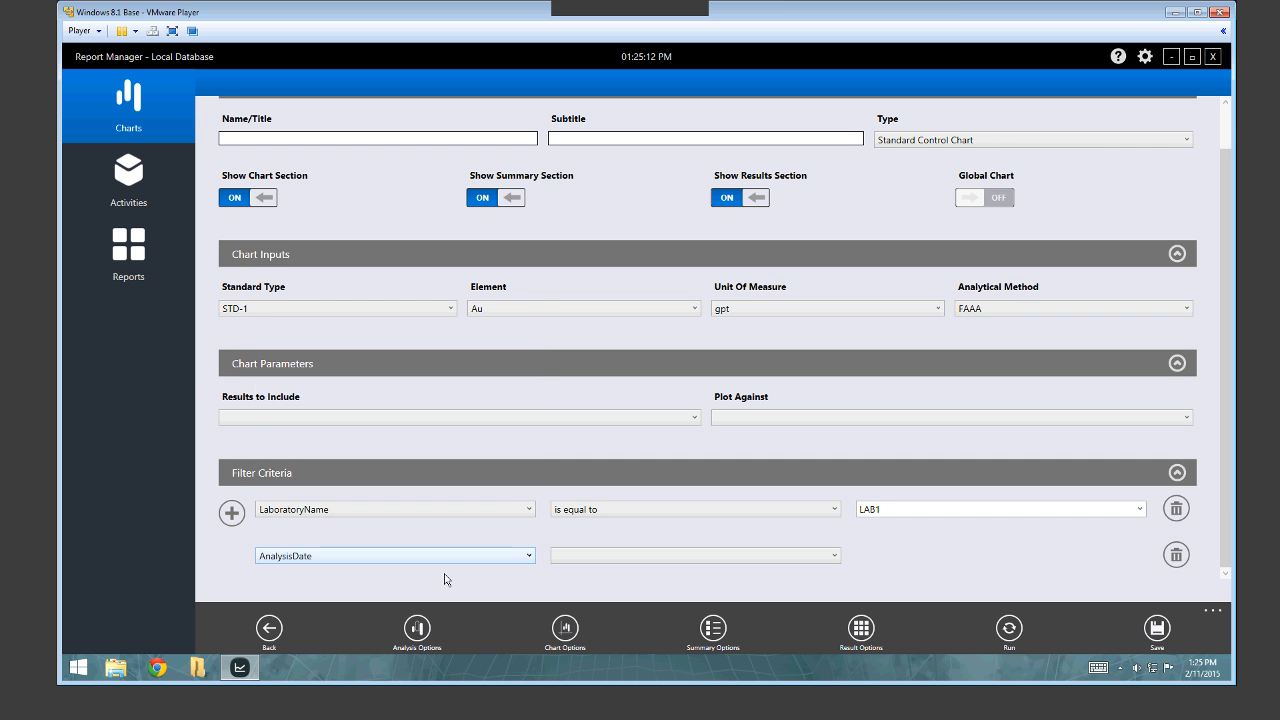
{"action": "left_click", "coordinate": [595, 560]}
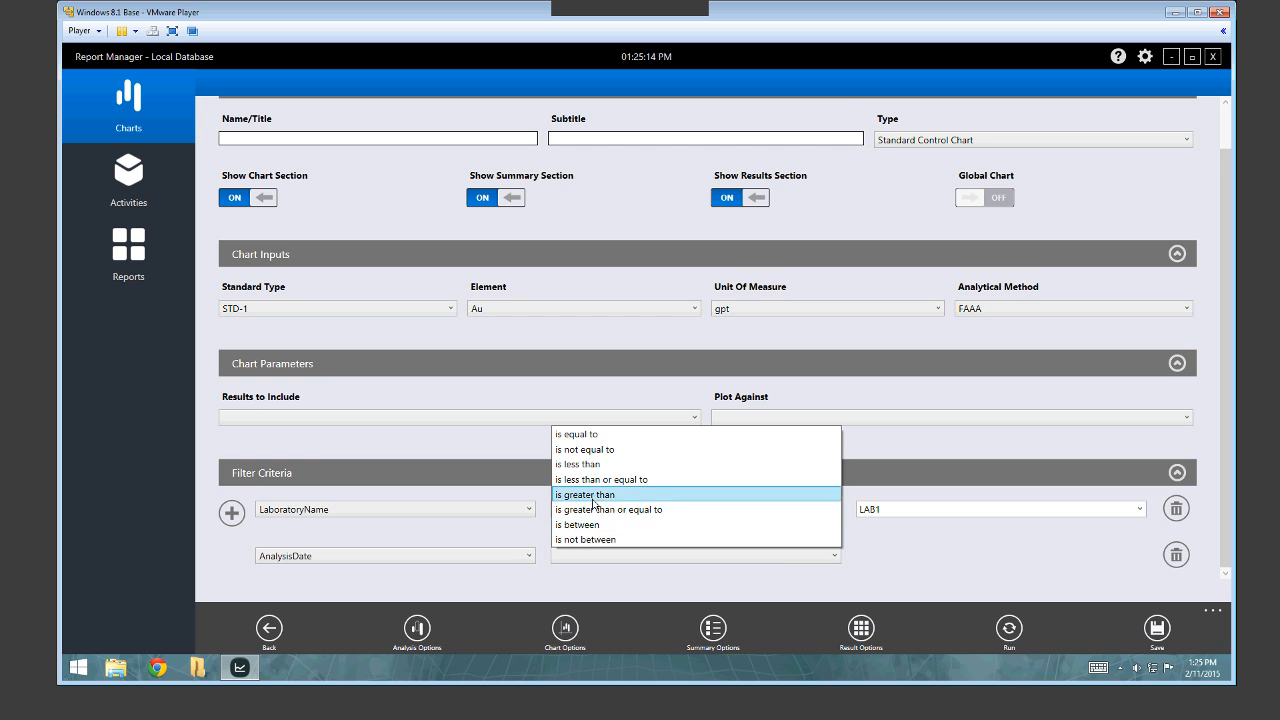
{"action": "left_click", "coordinate": [577, 524]}
{"action": "scroll", "coordinate": [975, 576], "scroll_direction": "down", "scroll_amount": 1}
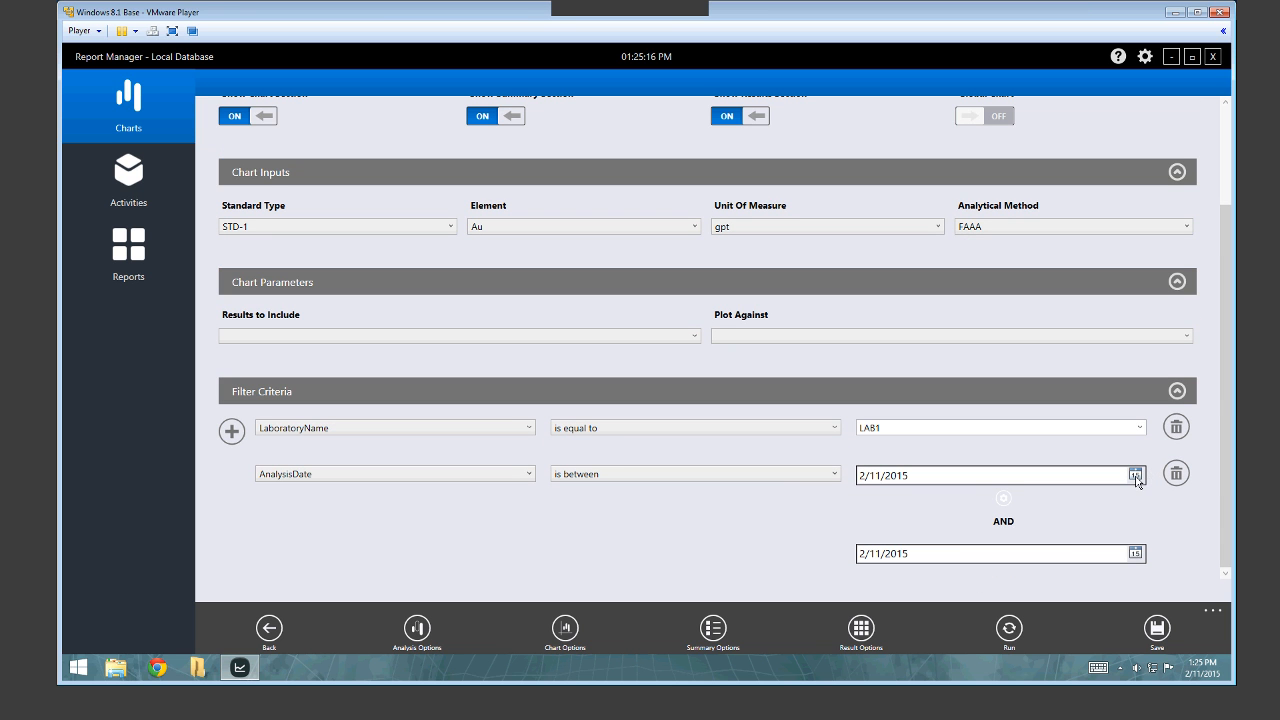
{"action": "left_click", "coordinate": [1135, 475]}
{"action": "left_click", "coordinate": [912, 508]}
{"action": "left_click", "coordinate": [1003, 498]}
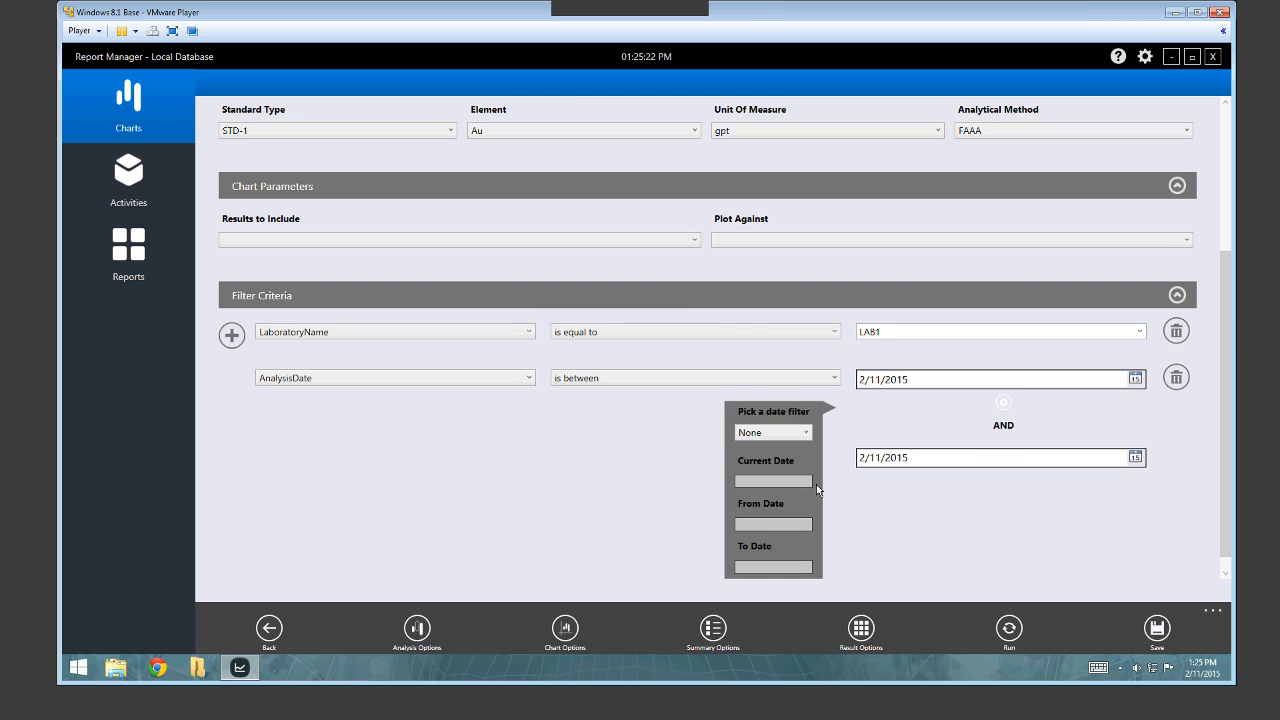
{"action": "left_click", "coordinate": [807, 420]}
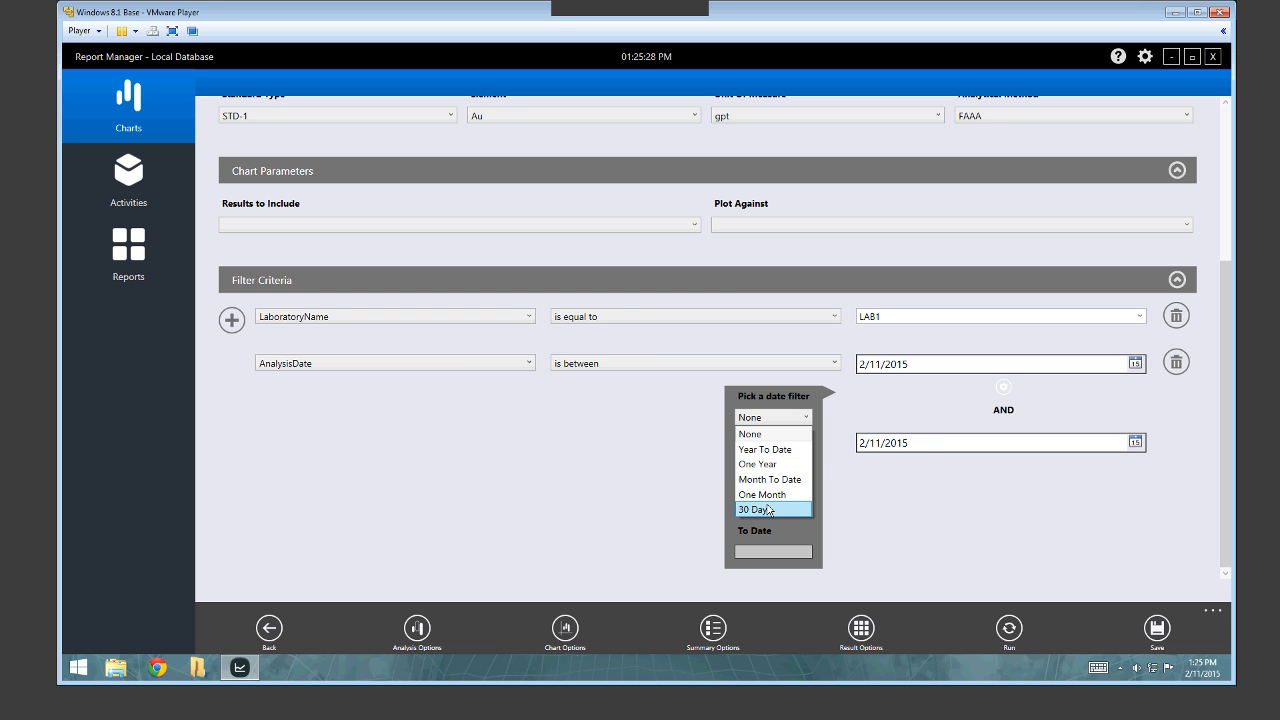
{"action": "left_click", "coordinate": [895, 517]}
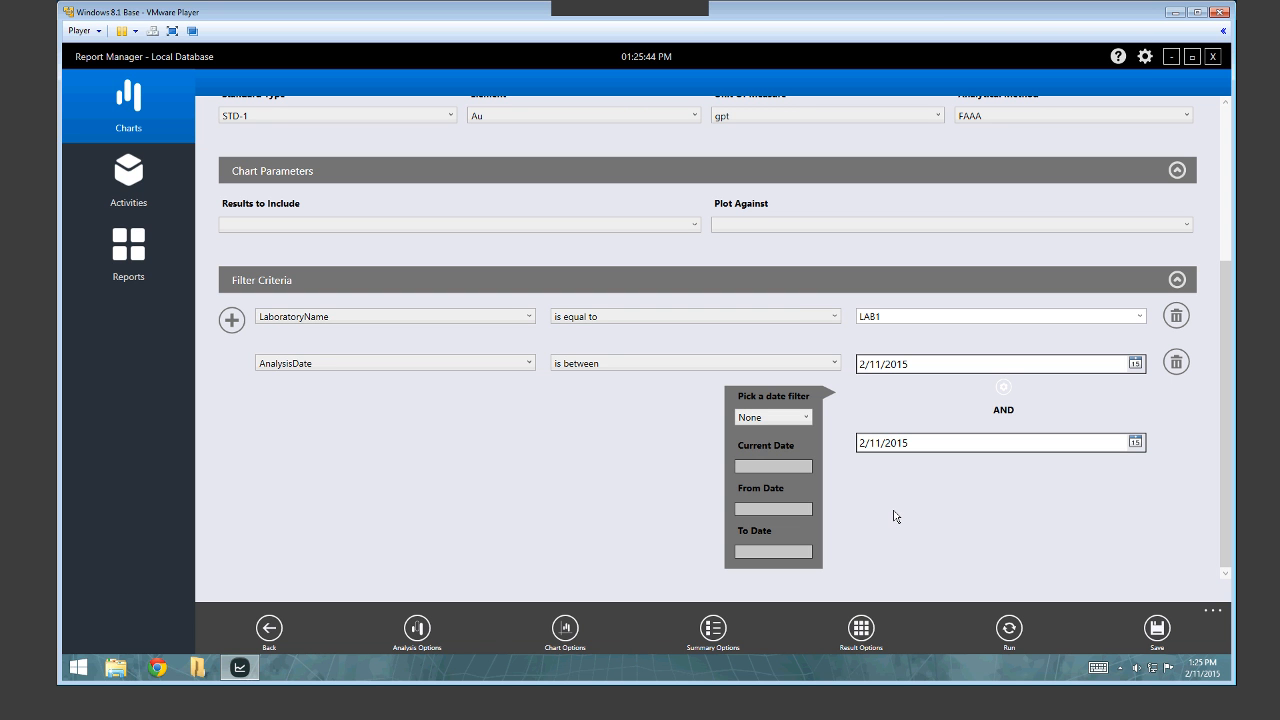
{"action": "scroll", "coordinate": [1000, 390], "scroll_direction": "up", "scroll_amount": 1}
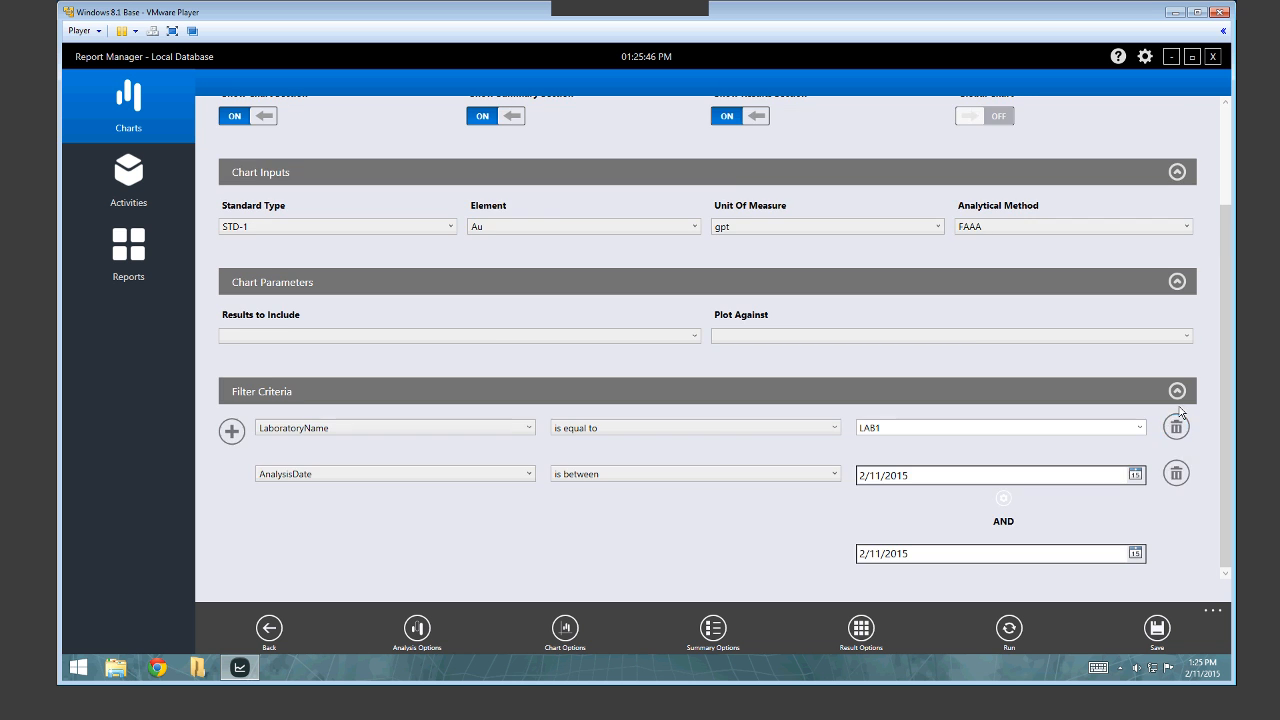
Remove the AnalysisDate filter condition and name the chart 'demo'.
{"action": "left_click", "coordinate": [1177, 476]}
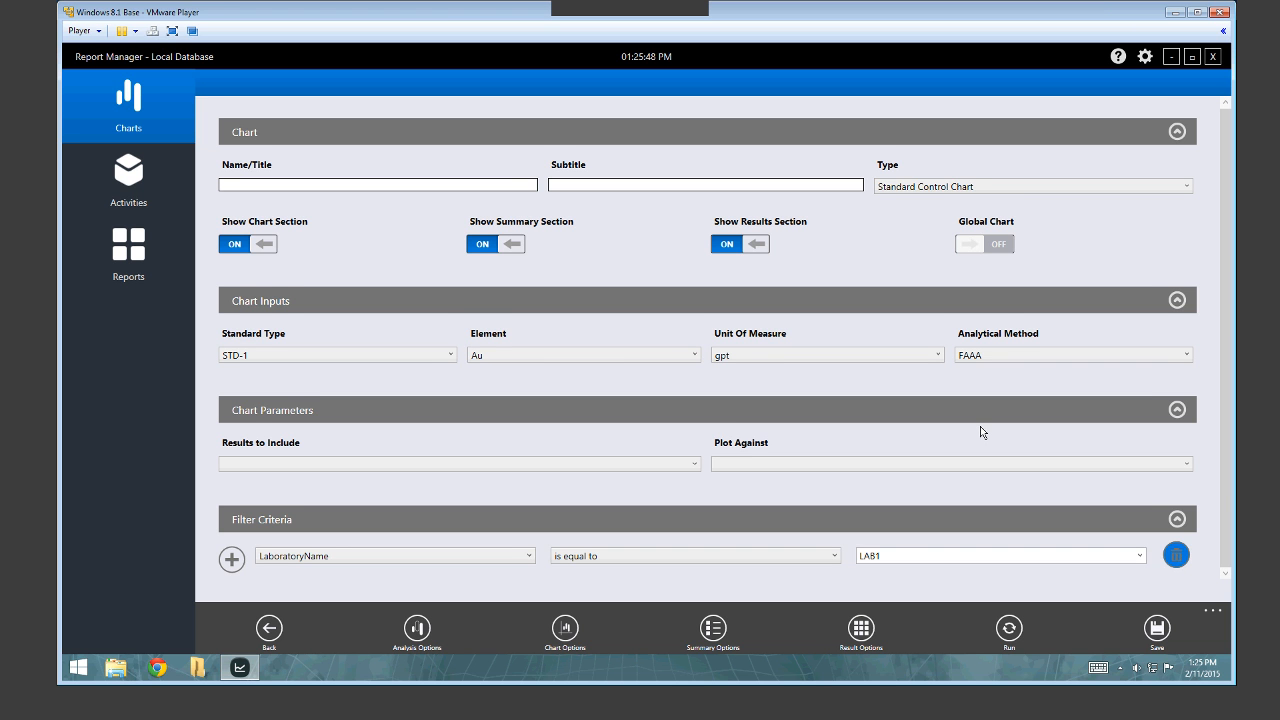
{"action": "type", "text": "demo"}
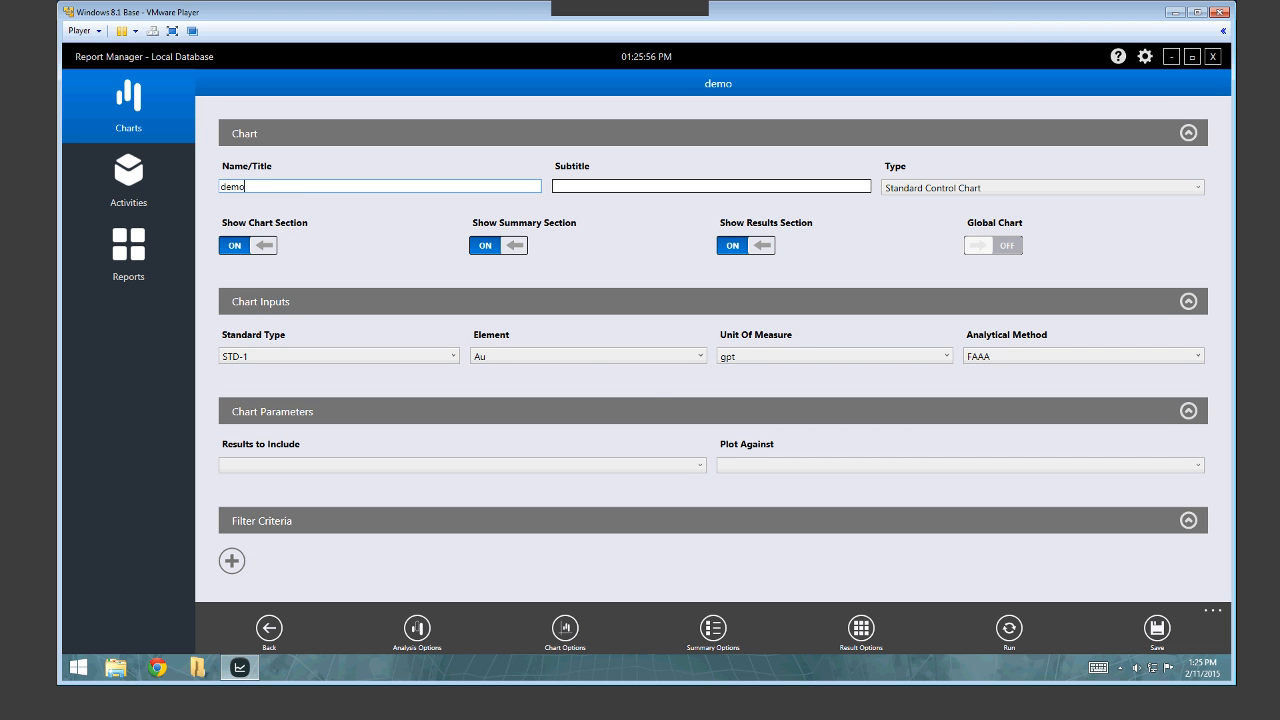
{"action": "left_click", "coordinate": [420, 631]}
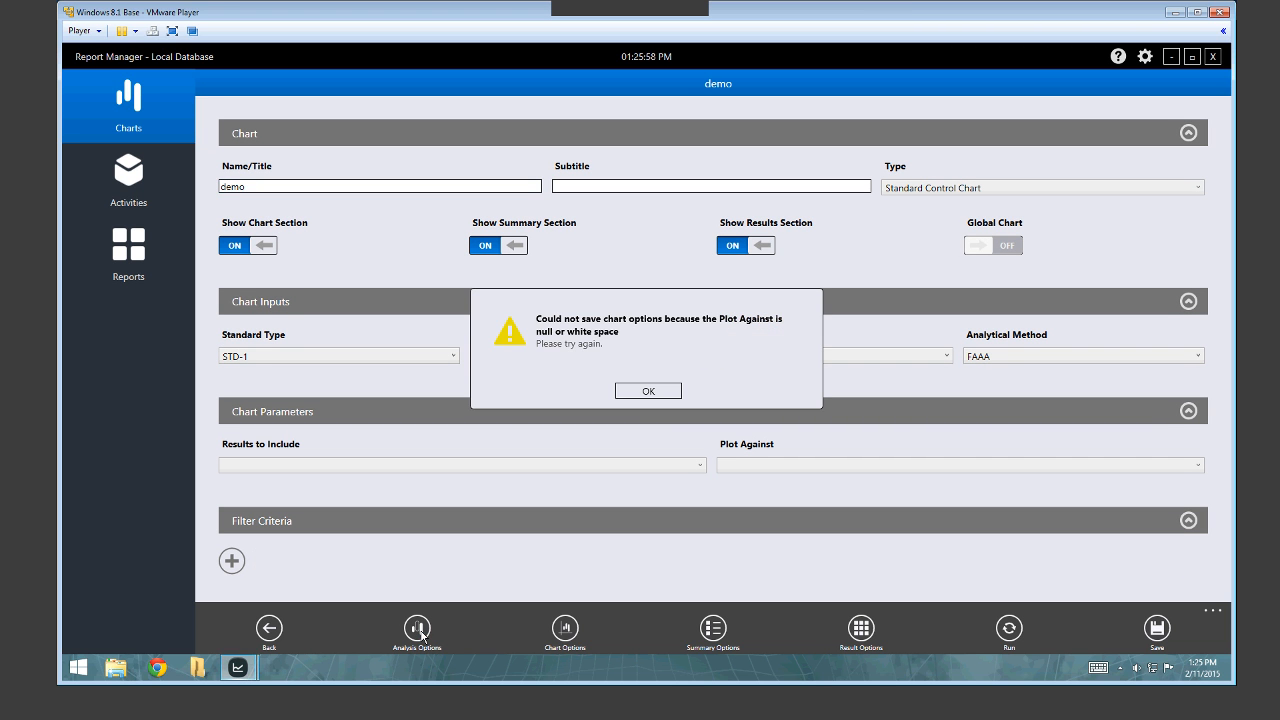
{"action": "left_click", "coordinate": [651, 391]}
Include Last Imported Results plotted against Analysis Date, then show the Analysis Options.
{"action": "left_click", "coordinate": [597, 468]}
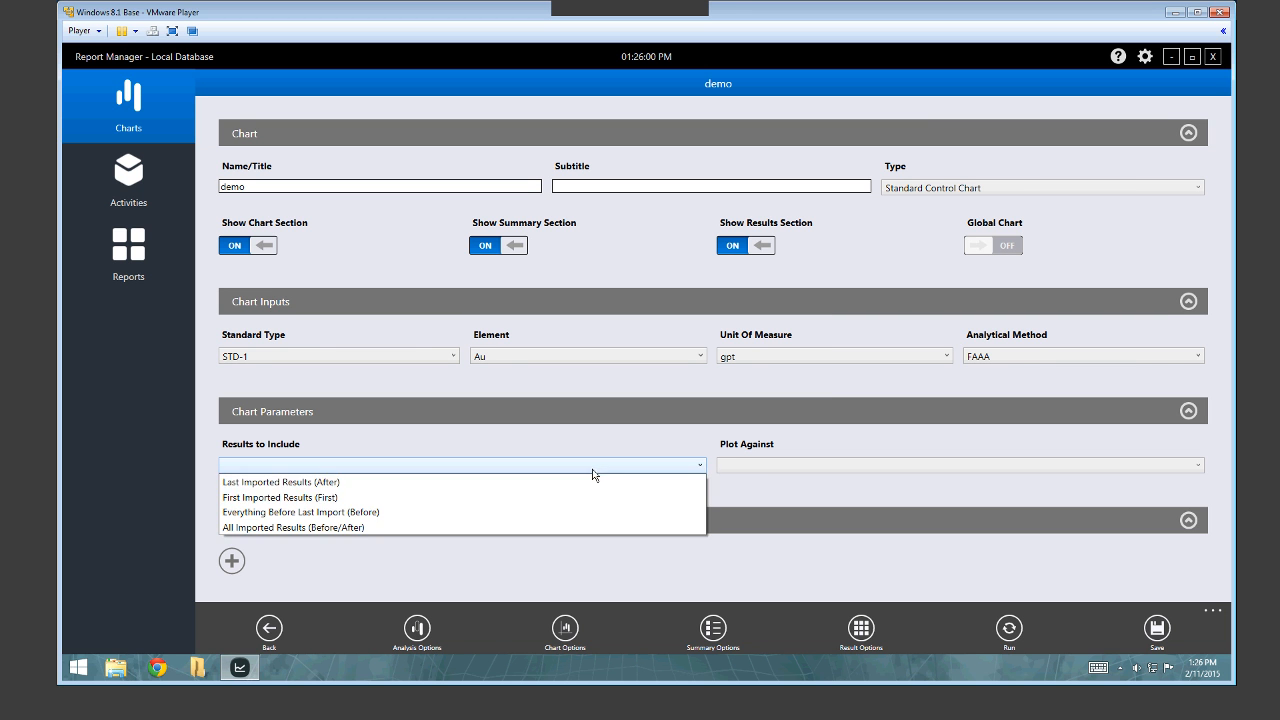
{"action": "left_click", "coordinate": [646, 482]}
{"action": "left_click", "coordinate": [752, 468]}
{"action": "left_click", "coordinate": [754, 503]}
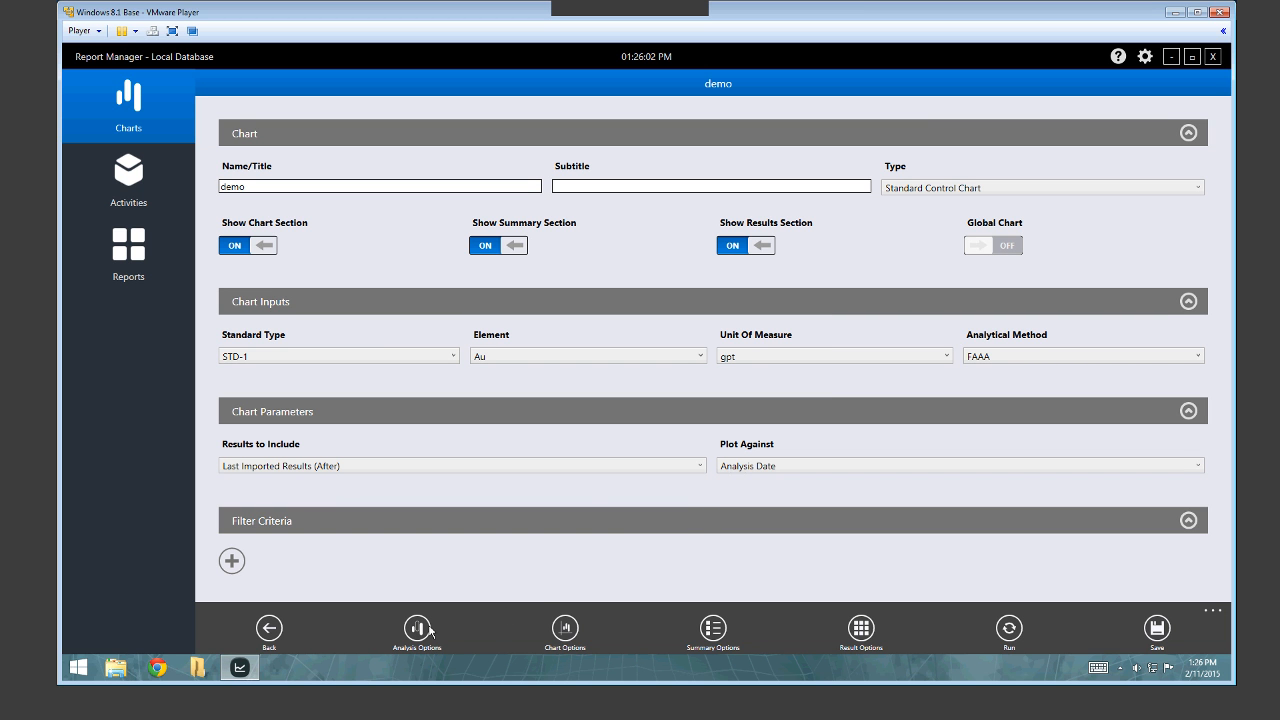
{"action": "left_click", "coordinate": [418, 630]}
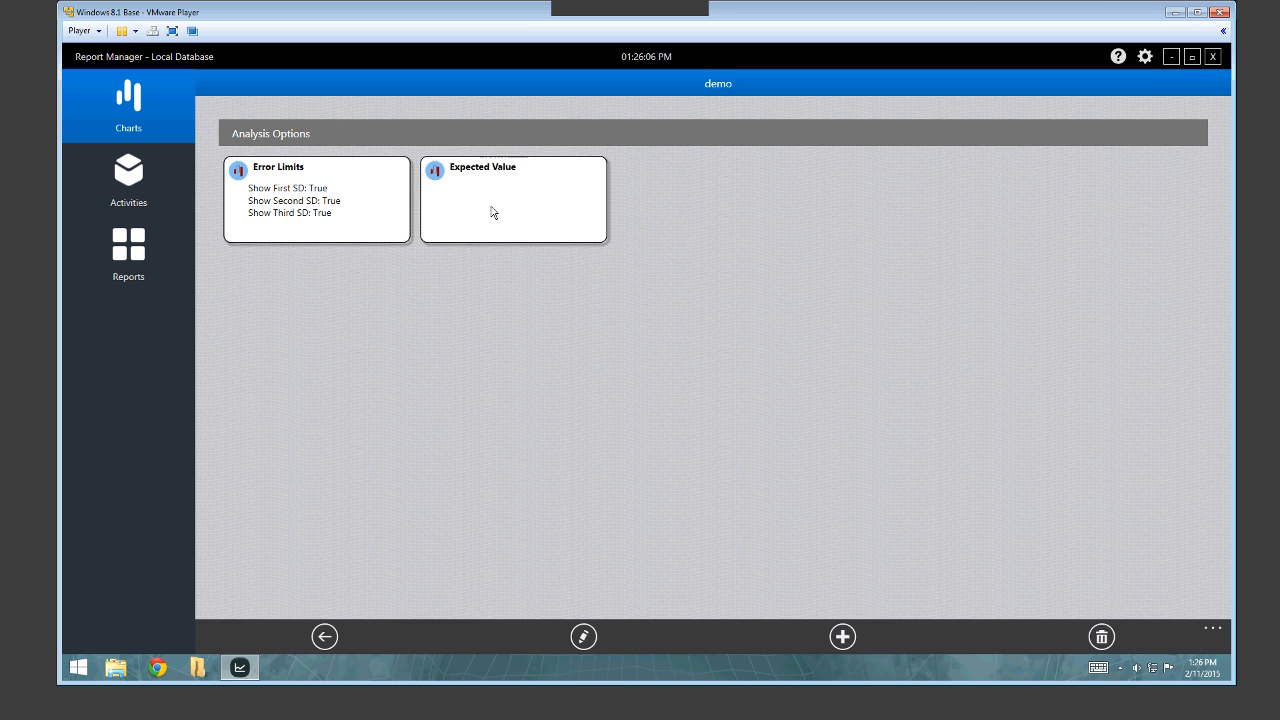
Review the Expected Value and Error Limits analysis settings, then return to the analysis list.
{"action": "left_click", "coordinate": [491, 212]}
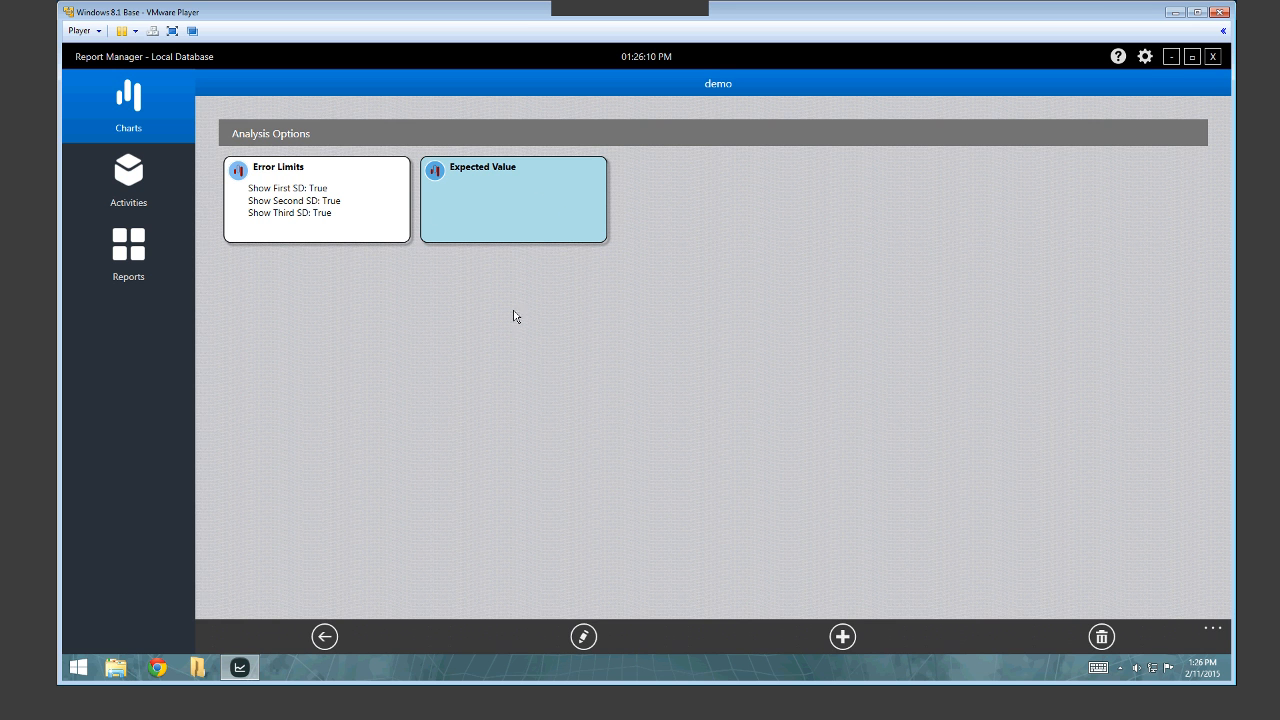
{"action": "left_click", "coordinate": [551, 222]}
{"action": "double_click", "coordinate": [377, 190]}
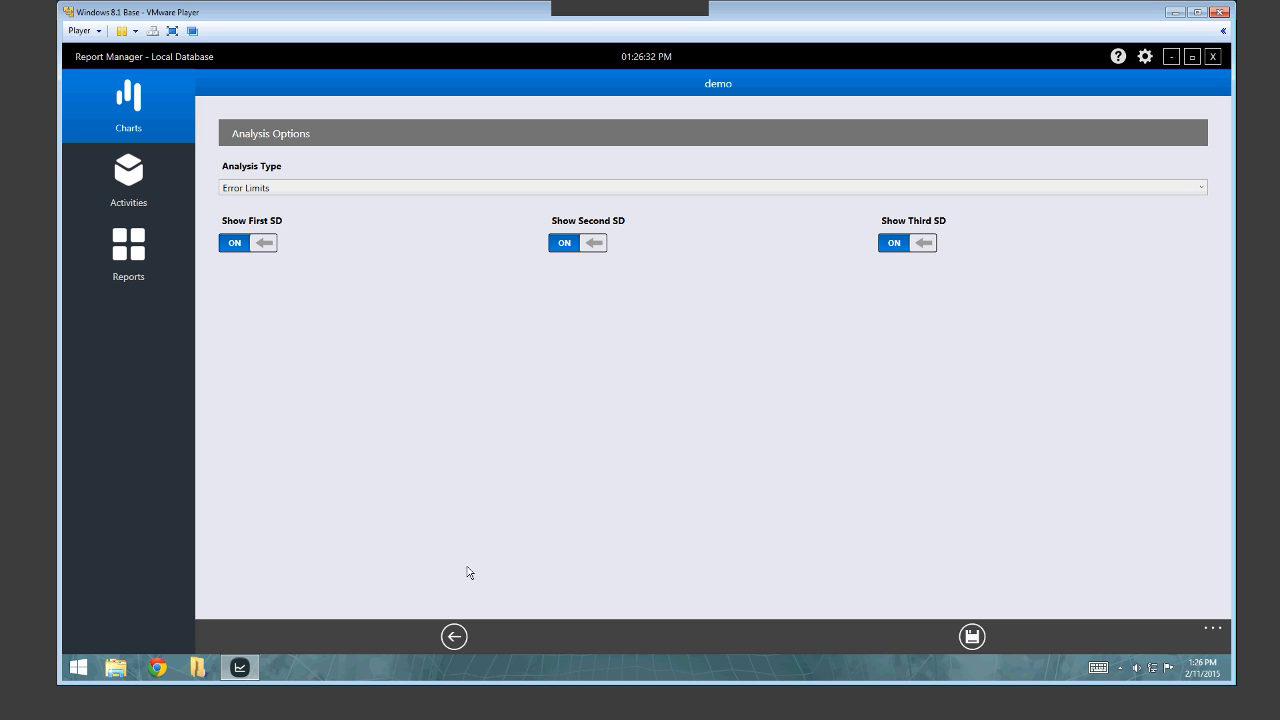
{"action": "left_click", "coordinate": [455, 634]}
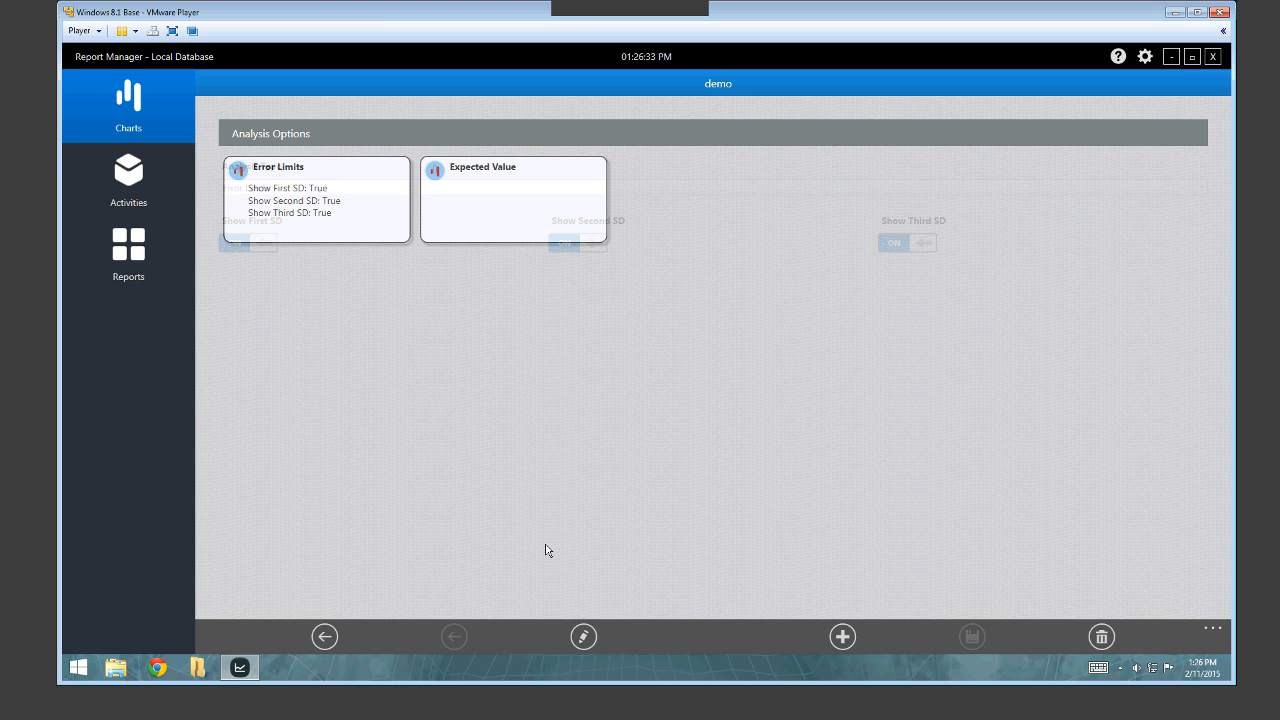
Add a Moving Average analysis with period 10, save it, and return to chart settings.
{"action": "left_click", "coordinate": [346, 188]}
{"action": "left_click", "coordinate": [340, 267]}
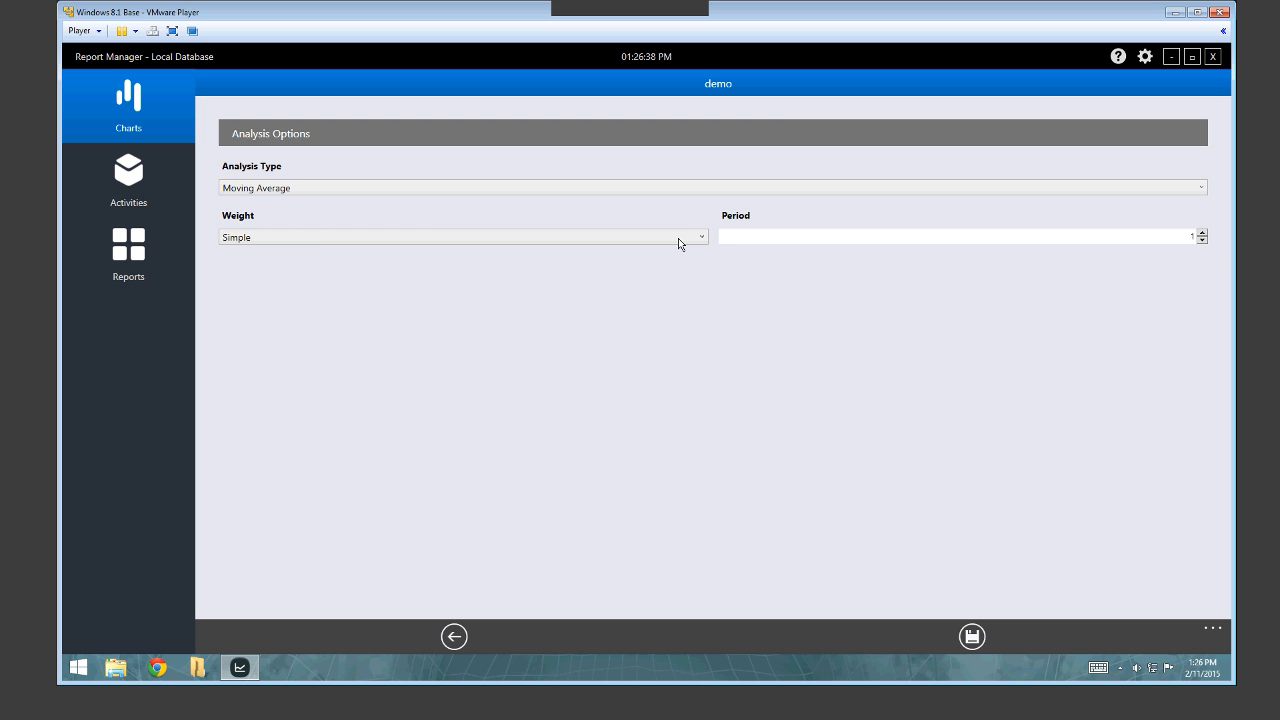
{"action": "left_click", "coordinate": [789, 246]}
{"action": "type", "text": "0"}
{"action": "left_click", "coordinate": [972, 636]}
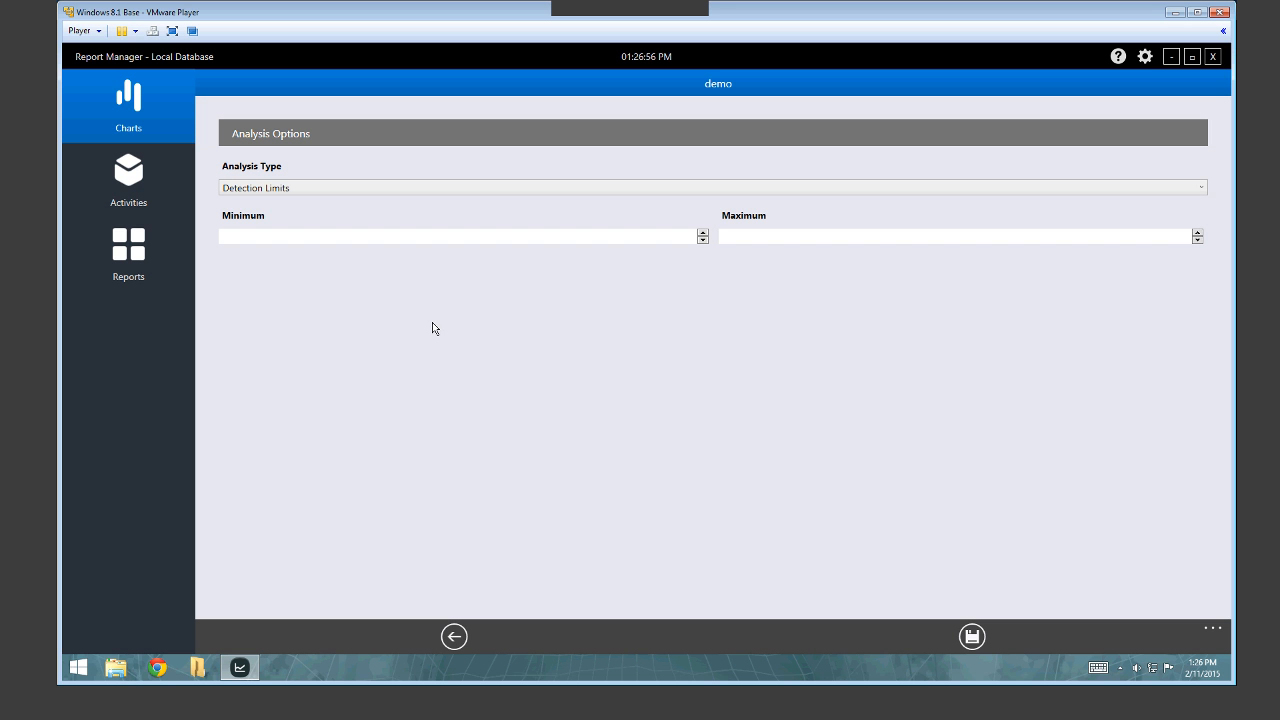
{"action": "left_click", "coordinate": [455, 638]}
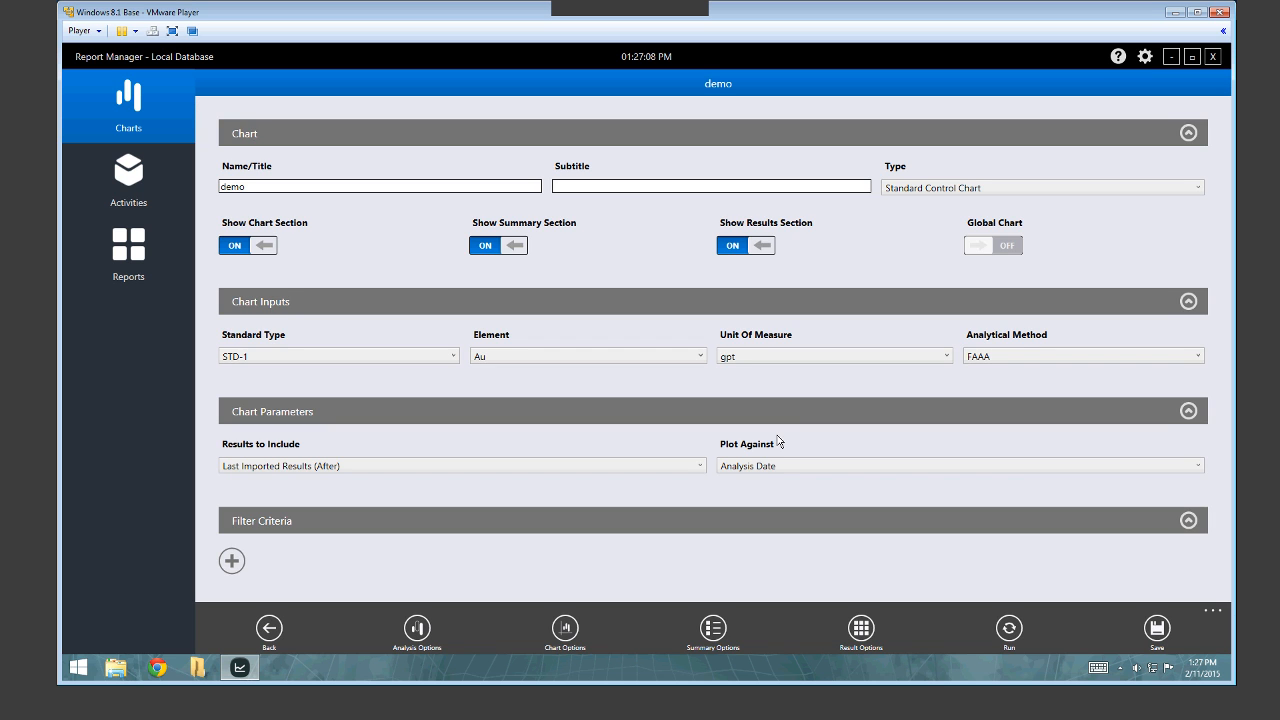
Browse the chart's Label Options entries from Chart Title through Legend.
{"action": "left_click", "coordinate": [567, 632]}
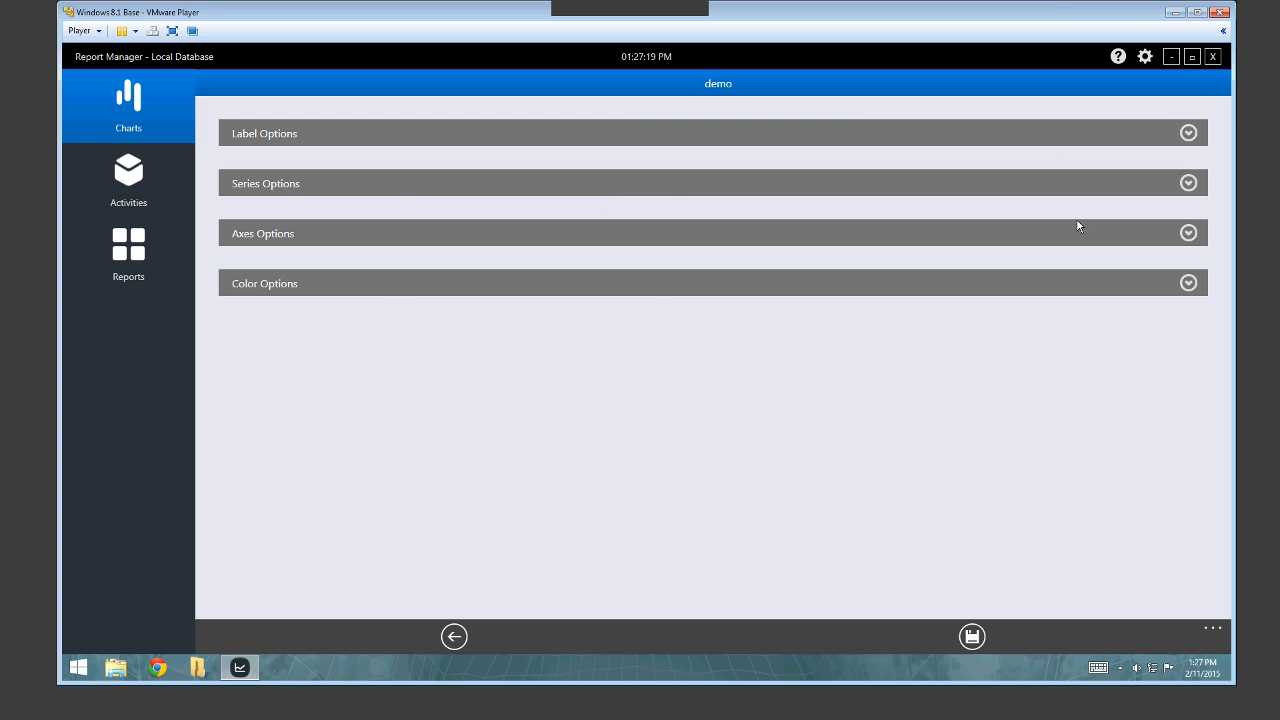
{"action": "left_click", "coordinate": [316, 135]}
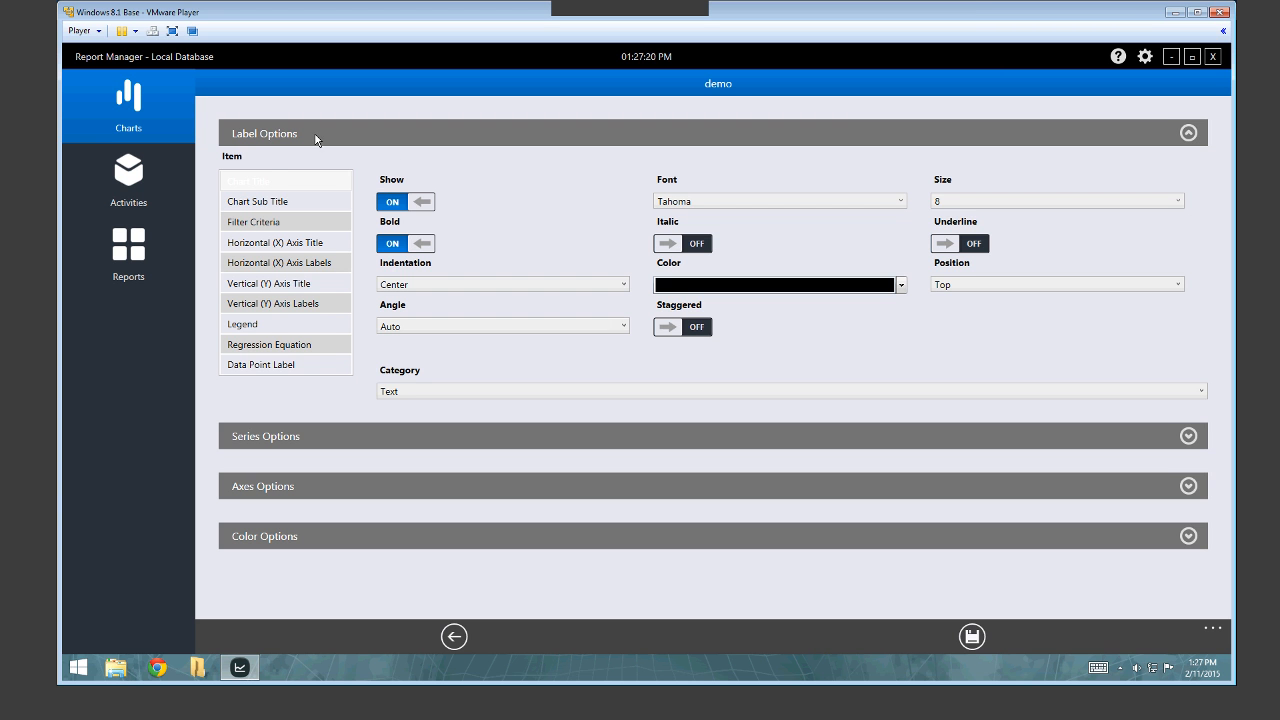
{"action": "left_click", "coordinate": [281, 188]}
{"action": "left_click", "coordinate": [281, 201]}
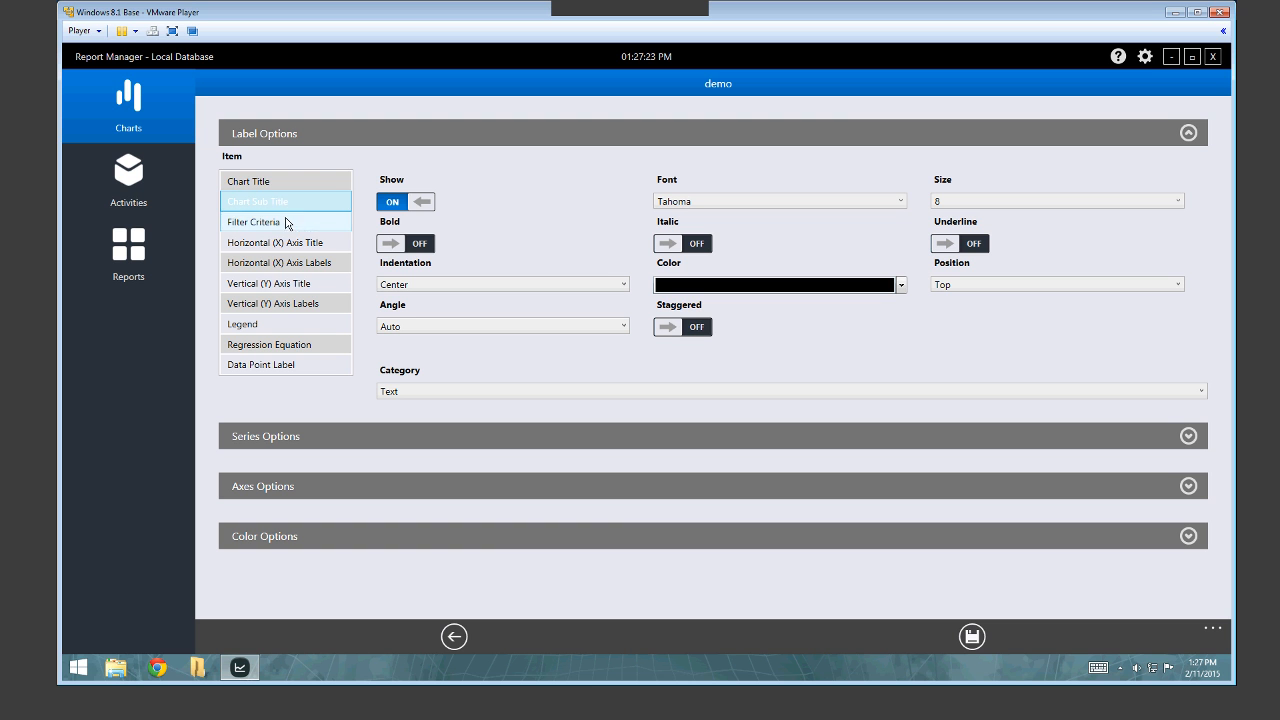
{"action": "left_click", "coordinate": [286, 222]}
{"action": "left_click", "coordinate": [279, 181]}
{"action": "left_click", "coordinate": [278, 202]}
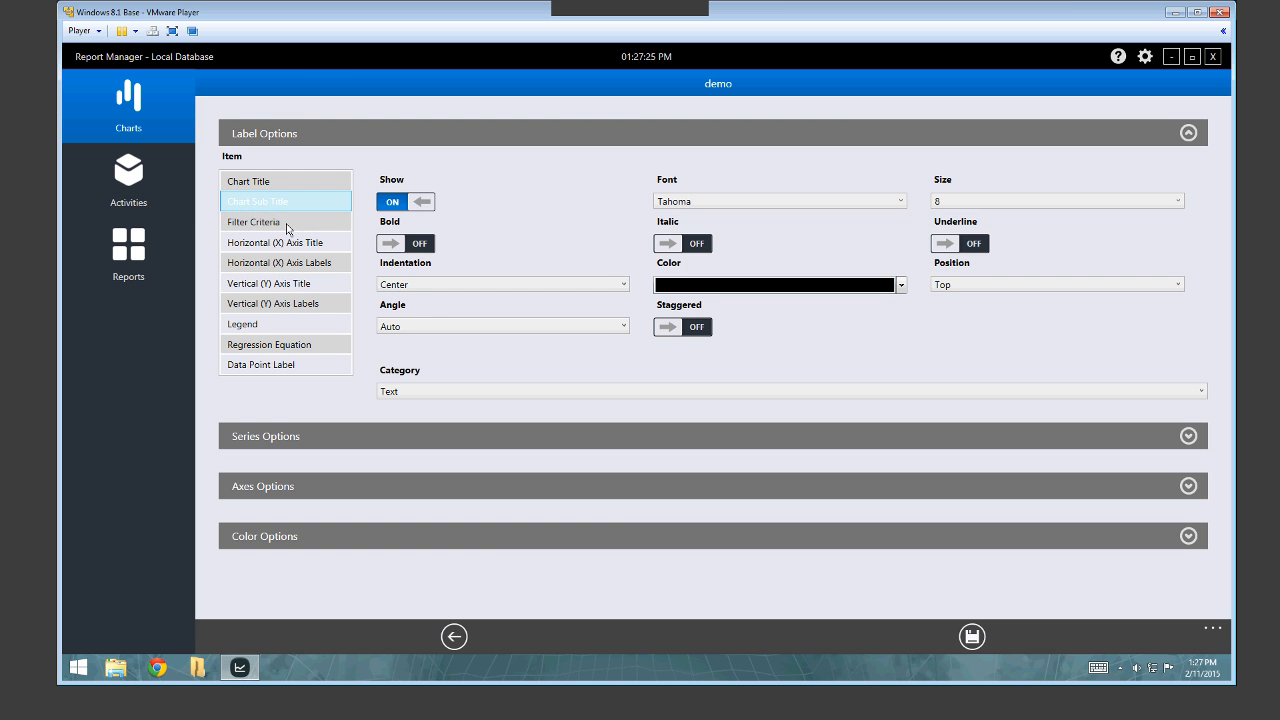
{"action": "left_click", "coordinate": [300, 245]}
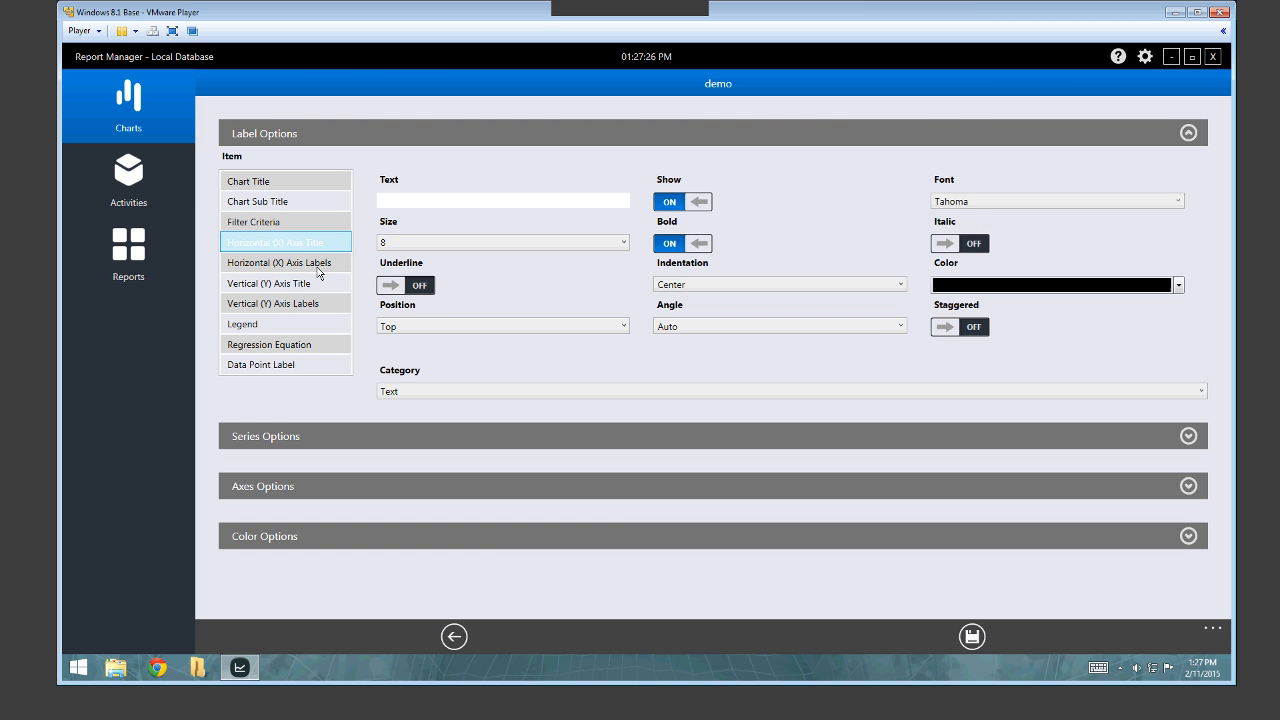
{"action": "left_click", "coordinate": [316, 266]}
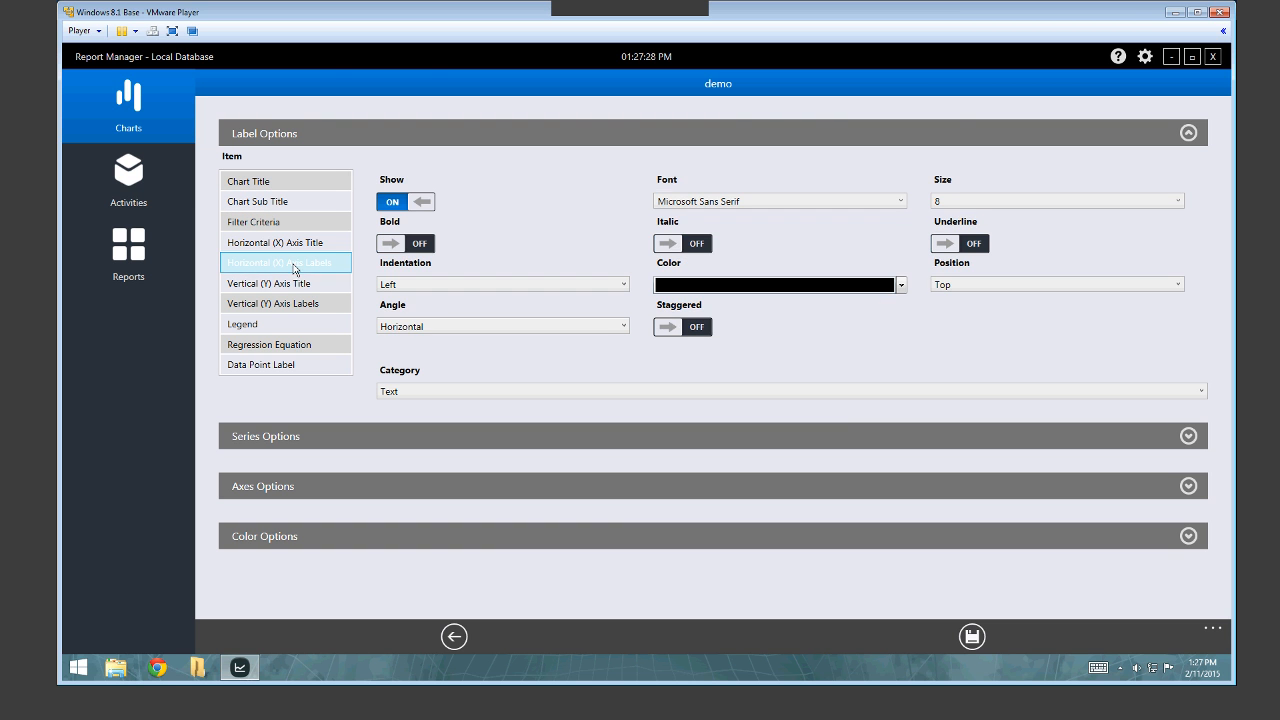
{"action": "left_click", "coordinate": [313, 328]}
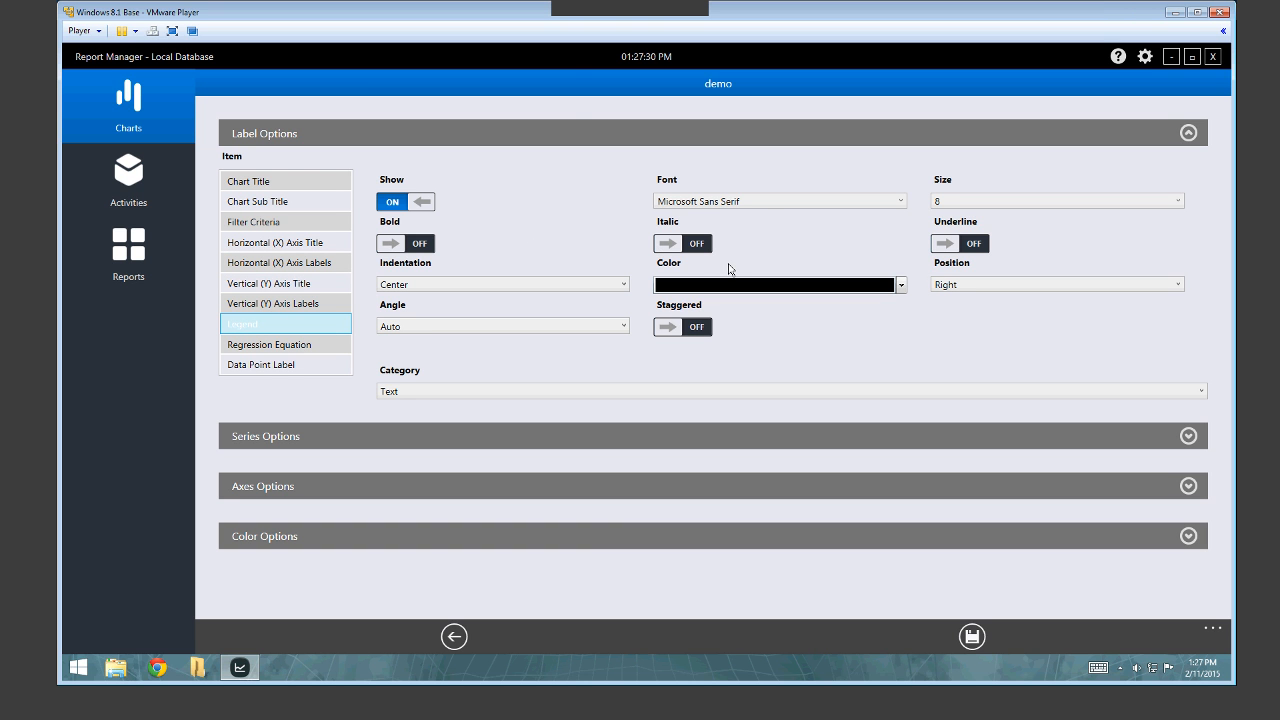
Check the Legend font and keep its text size at 8.
{"action": "left_click", "coordinate": [774, 206]}
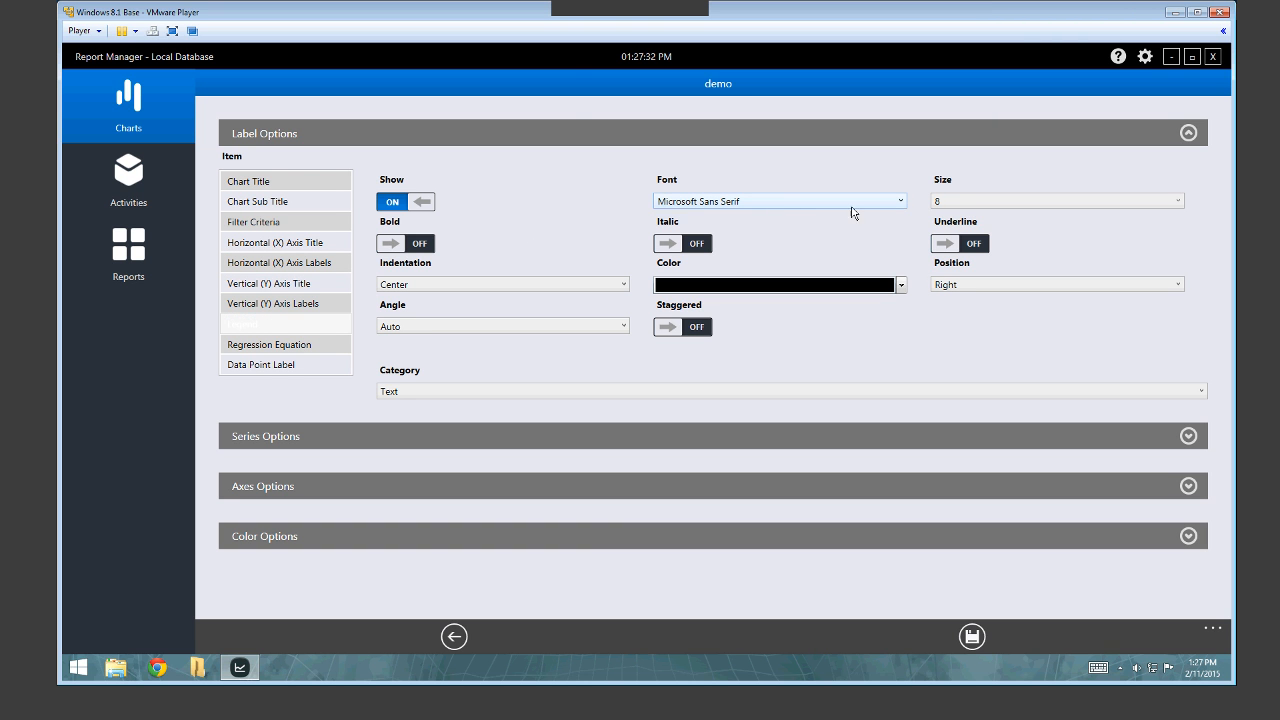
{"action": "left_click", "coordinate": [966, 203]}
{"action": "left_click", "coordinate": [966, 212]}
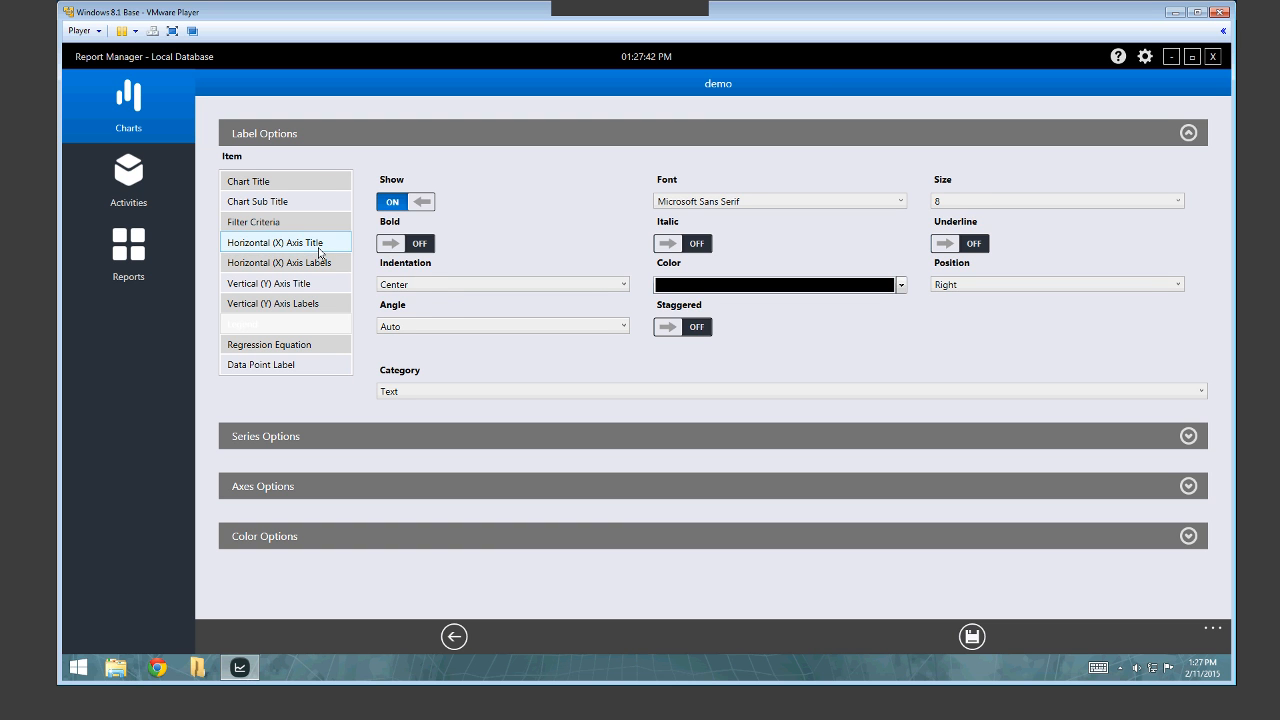
Turn off Show for the Horizontal (X) Axis Title.
{"action": "left_click", "coordinate": [318, 249]}
{"action": "left_click", "coordinate": [672, 206]}
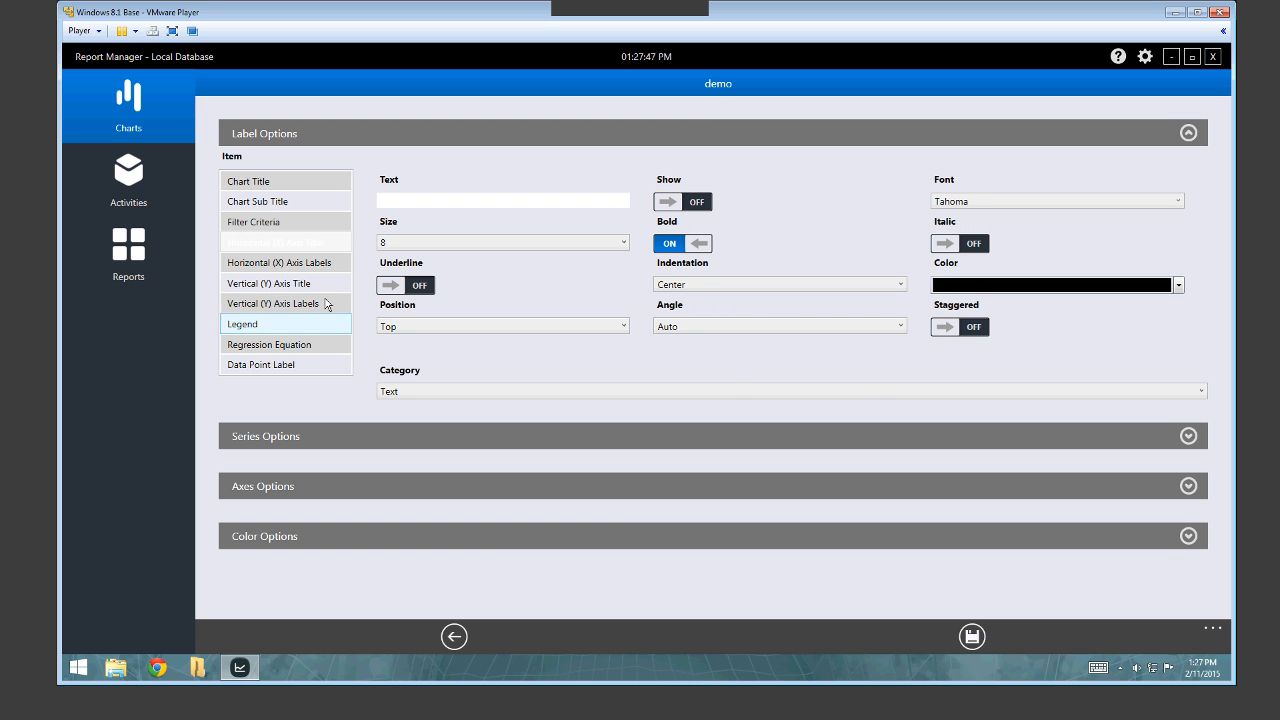
{"action": "left_click", "coordinate": [292, 265]}
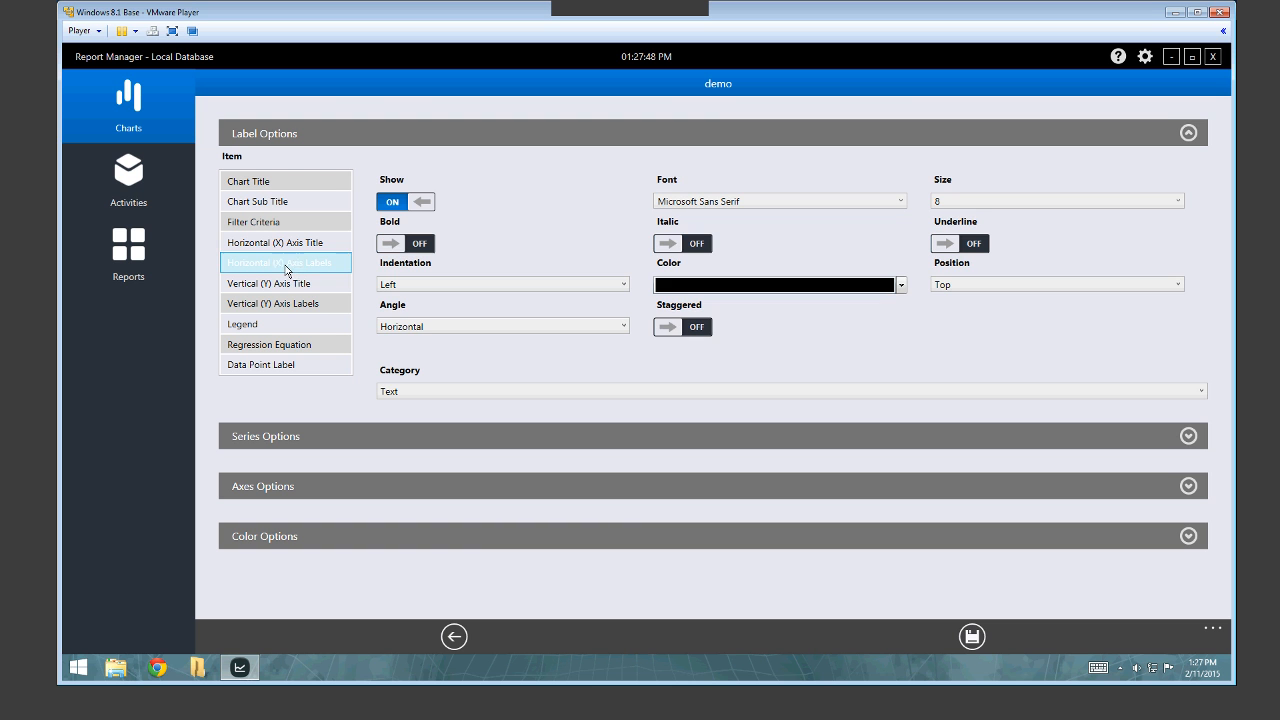
Format the Horizontal (X) Axis Labels as Number with 0 decimal places.
{"action": "left_click", "coordinate": [418, 392]}
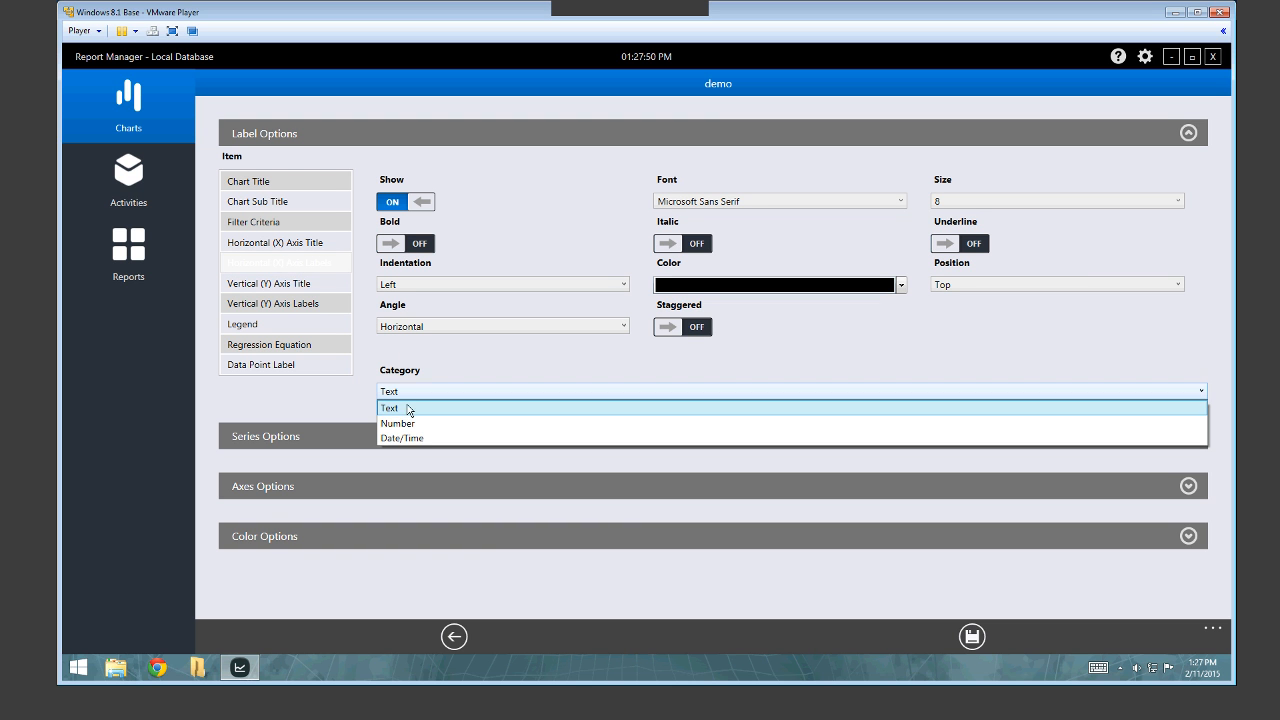
{"action": "left_click", "coordinate": [399, 423]}
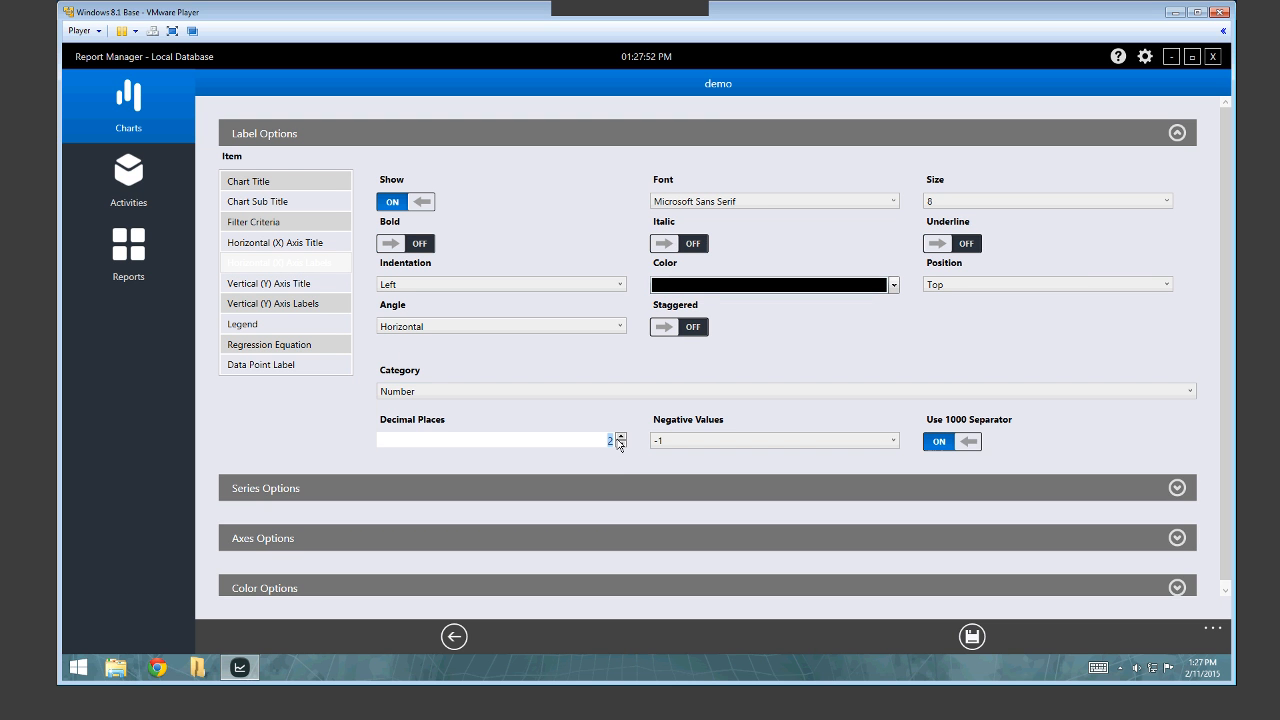
{"action": "left_click", "coordinate": [620, 446]}
{"action": "left_click", "coordinate": [620, 446]}
Switch the X-axis labels to the 2/11/2015 date format and move to Series Options.
{"action": "left_click", "coordinate": [447, 398]}
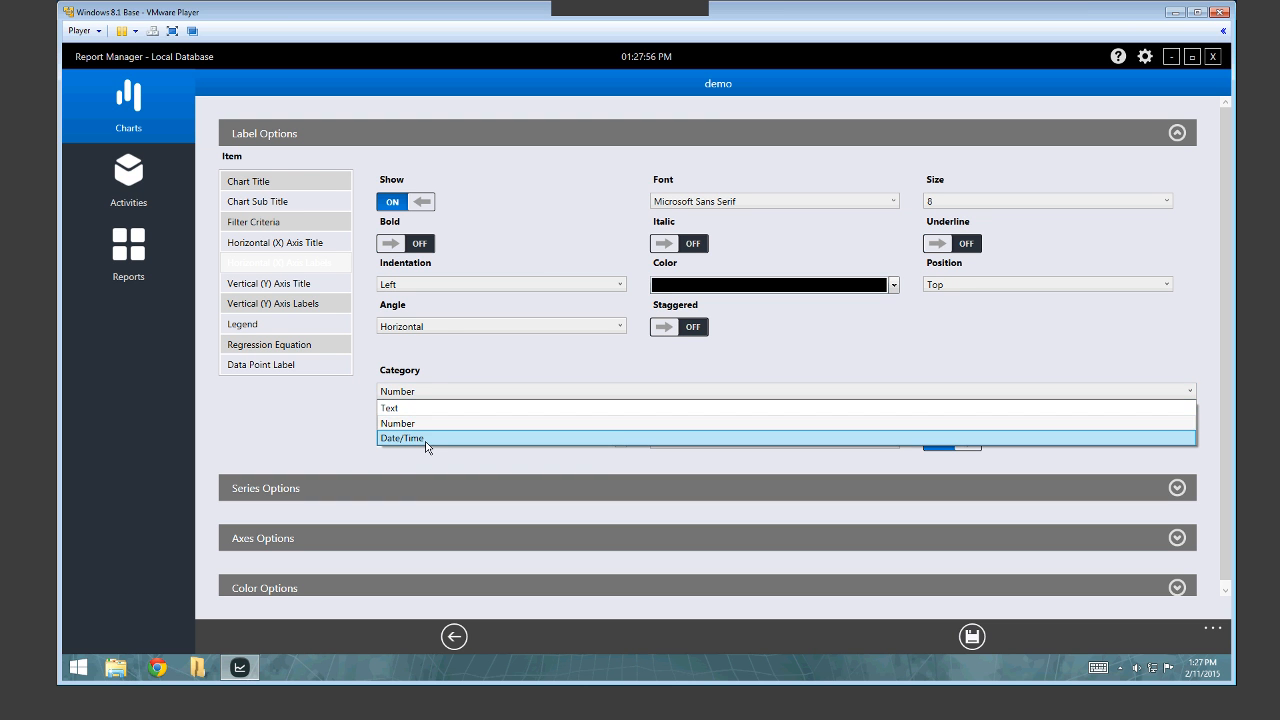
{"action": "left_click", "coordinate": [425, 437]}
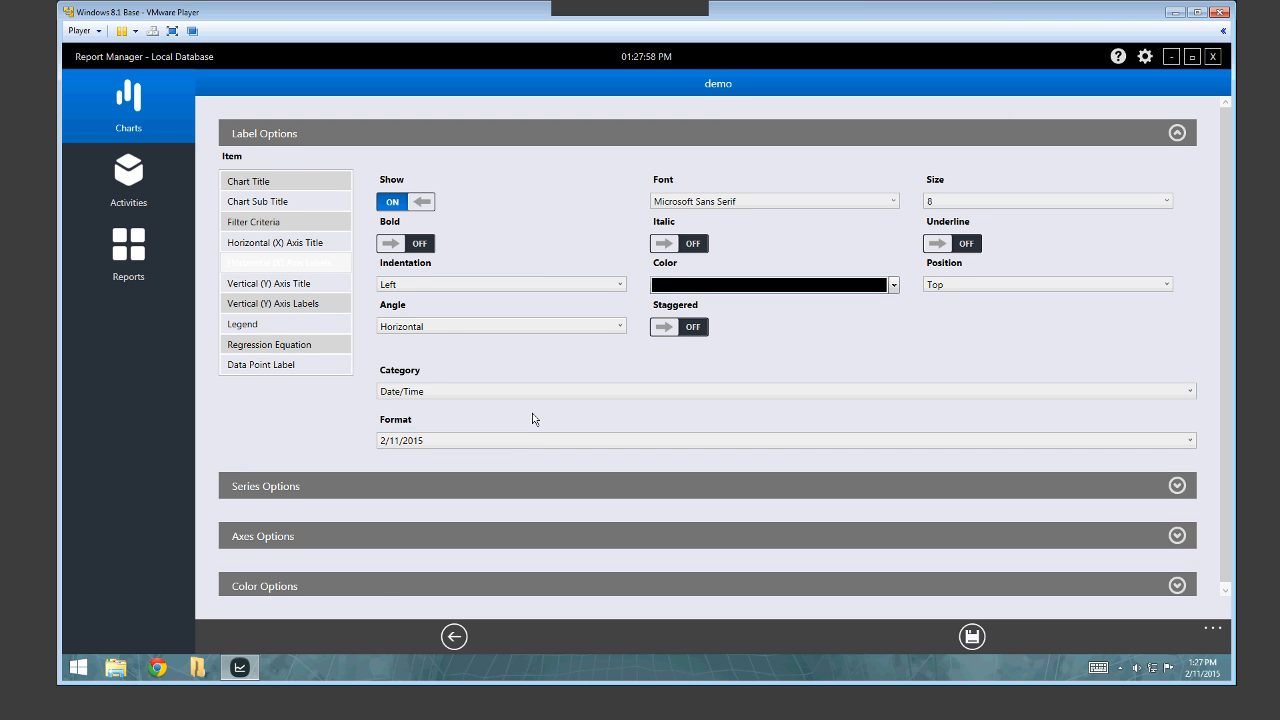
{"action": "left_click", "coordinate": [501, 440]}
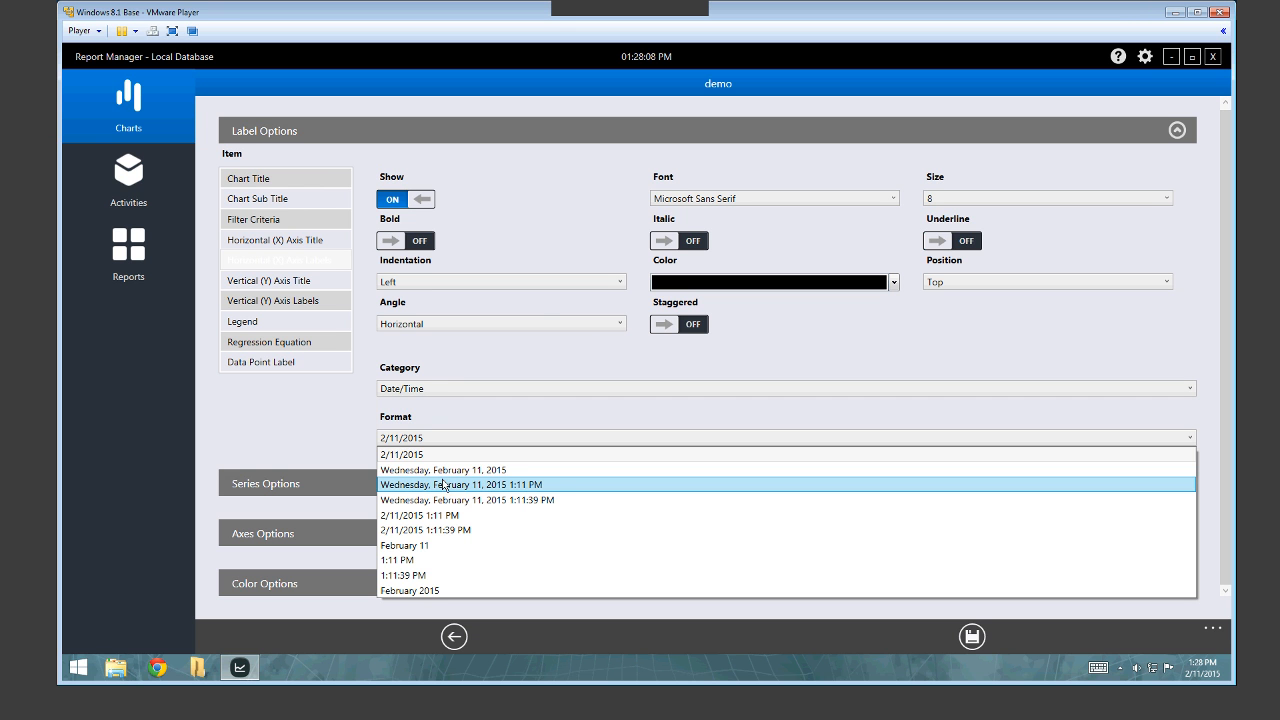
{"action": "left_click", "coordinate": [481, 421]}
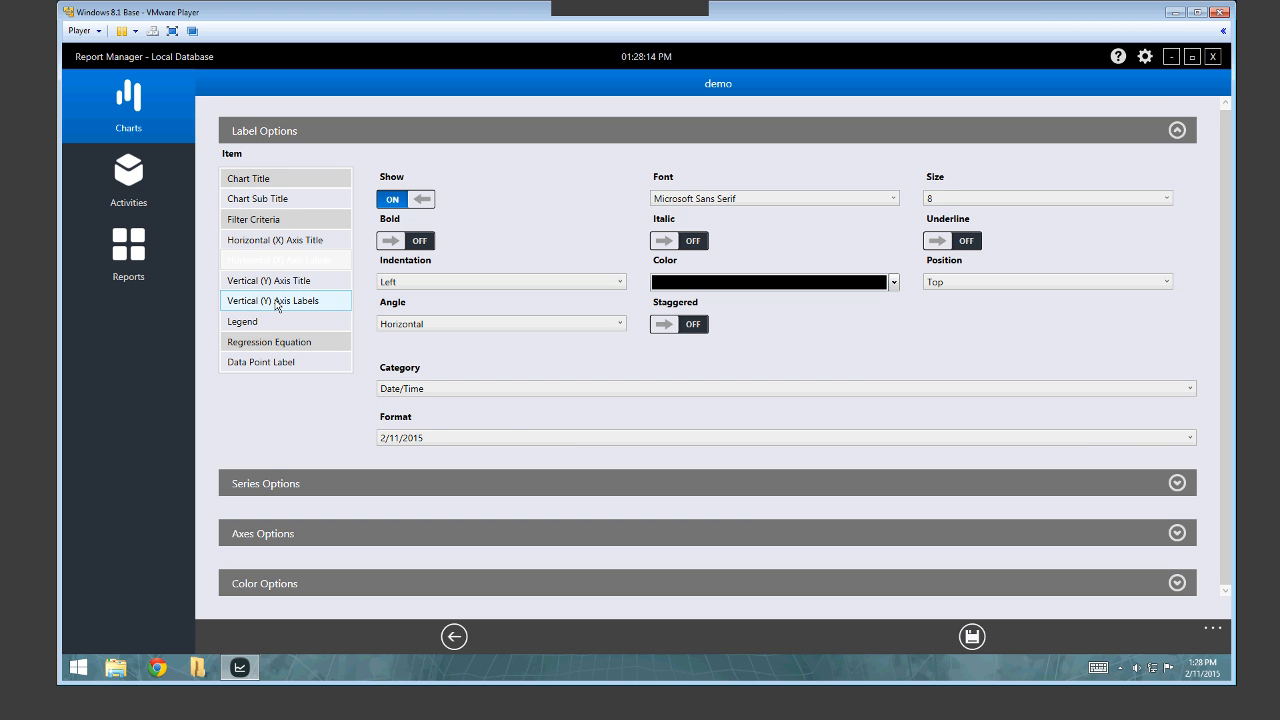
{"action": "left_click", "coordinate": [290, 131]}
{"action": "left_click", "coordinate": [300, 183]}
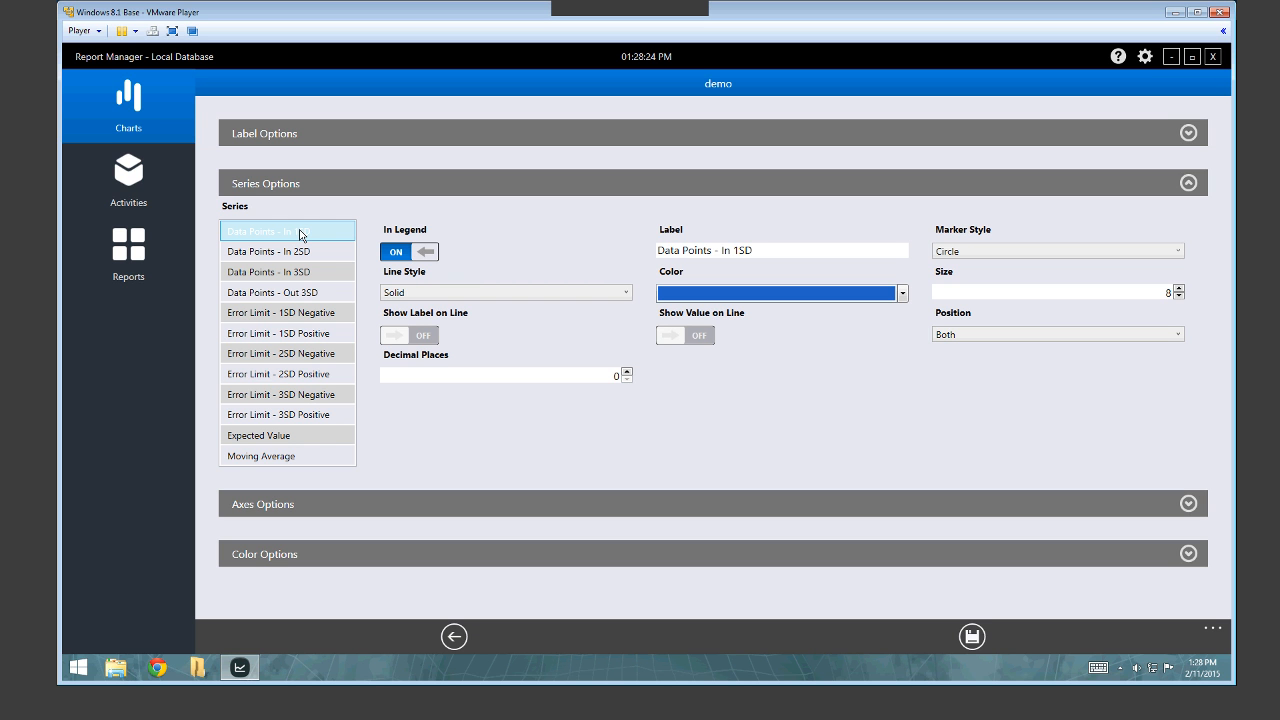
Step through every series entry and keep Circle markers for Data Points - In 1SD.
{"action": "left_click", "coordinate": [301, 251]}
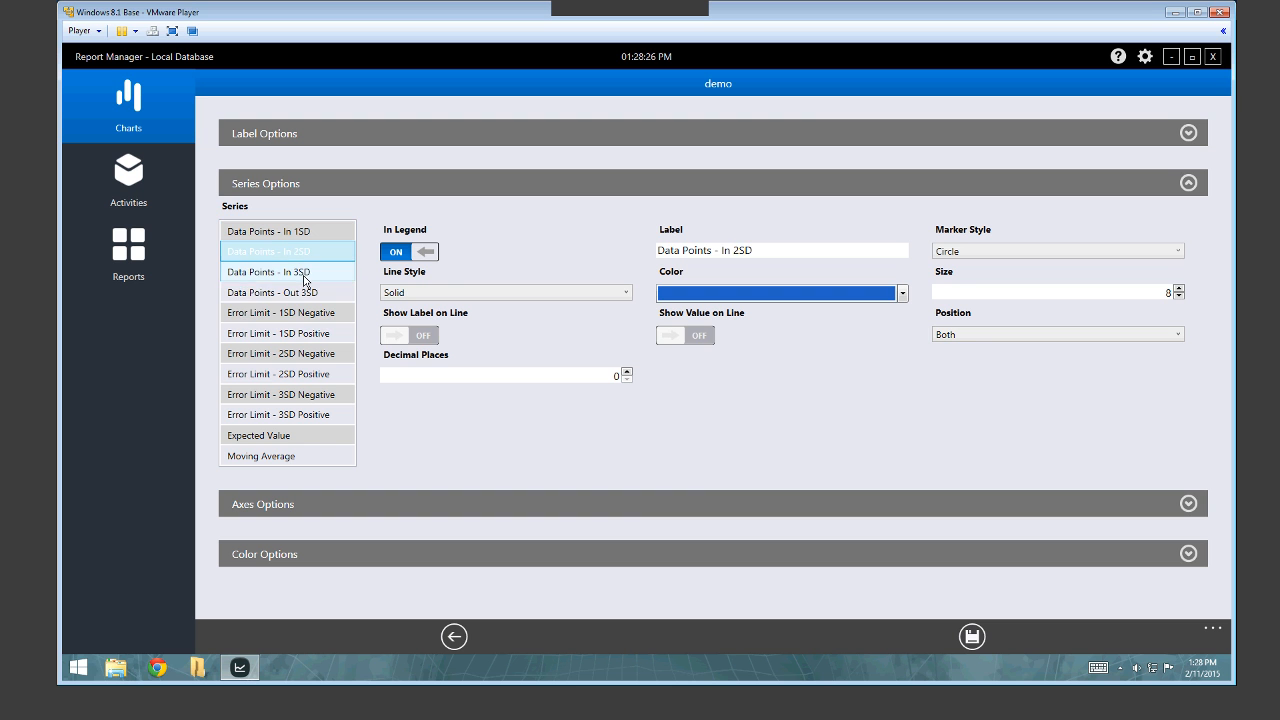
{"action": "left_click", "coordinate": [304, 272]}
{"action": "left_click", "coordinate": [311, 292]}
{"action": "left_click", "coordinate": [315, 313]}
{"action": "left_click", "coordinate": [317, 334]}
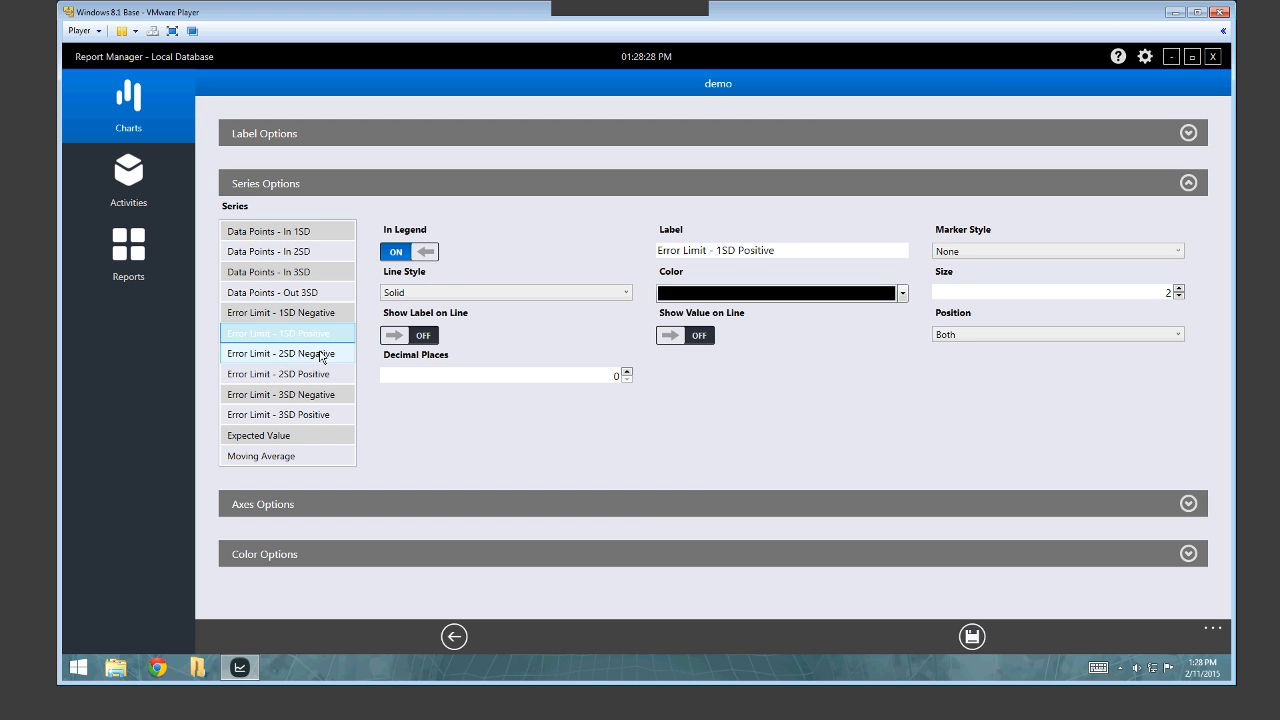
{"action": "left_click", "coordinate": [320, 354]}
{"action": "left_click", "coordinate": [320, 375]}
{"action": "left_click", "coordinate": [322, 395]}
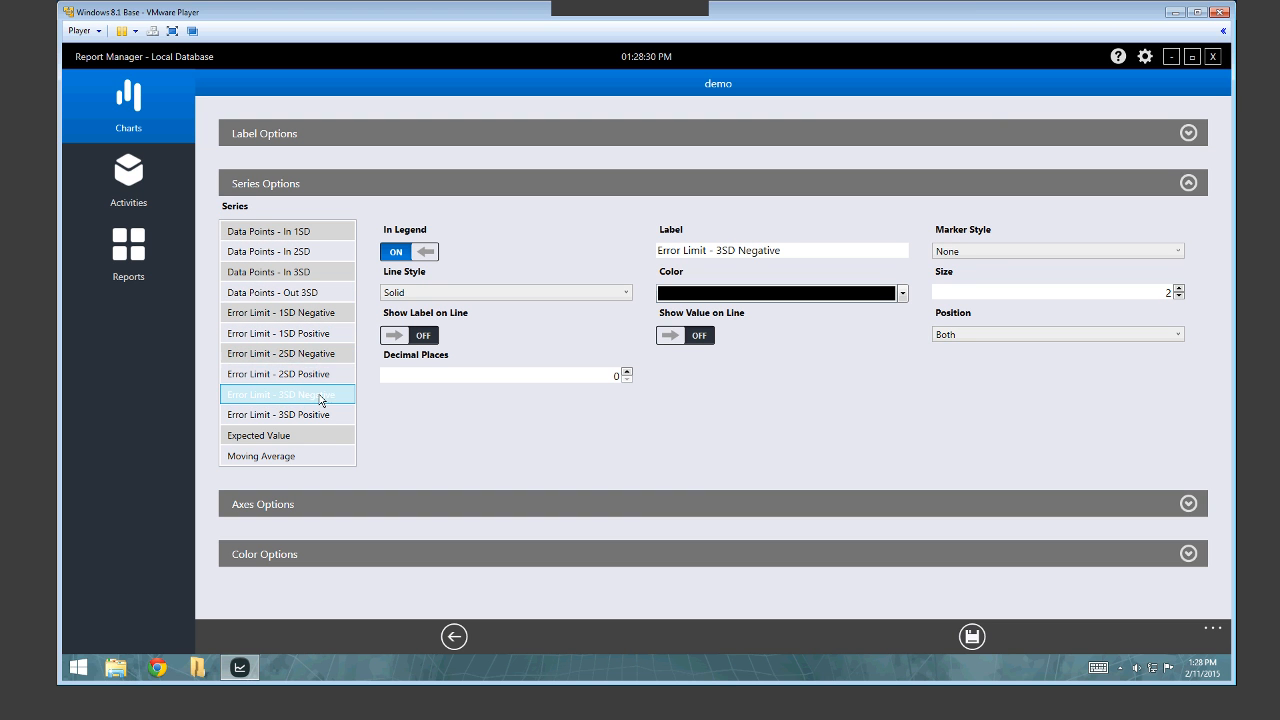
{"action": "left_click", "coordinate": [307, 233]}
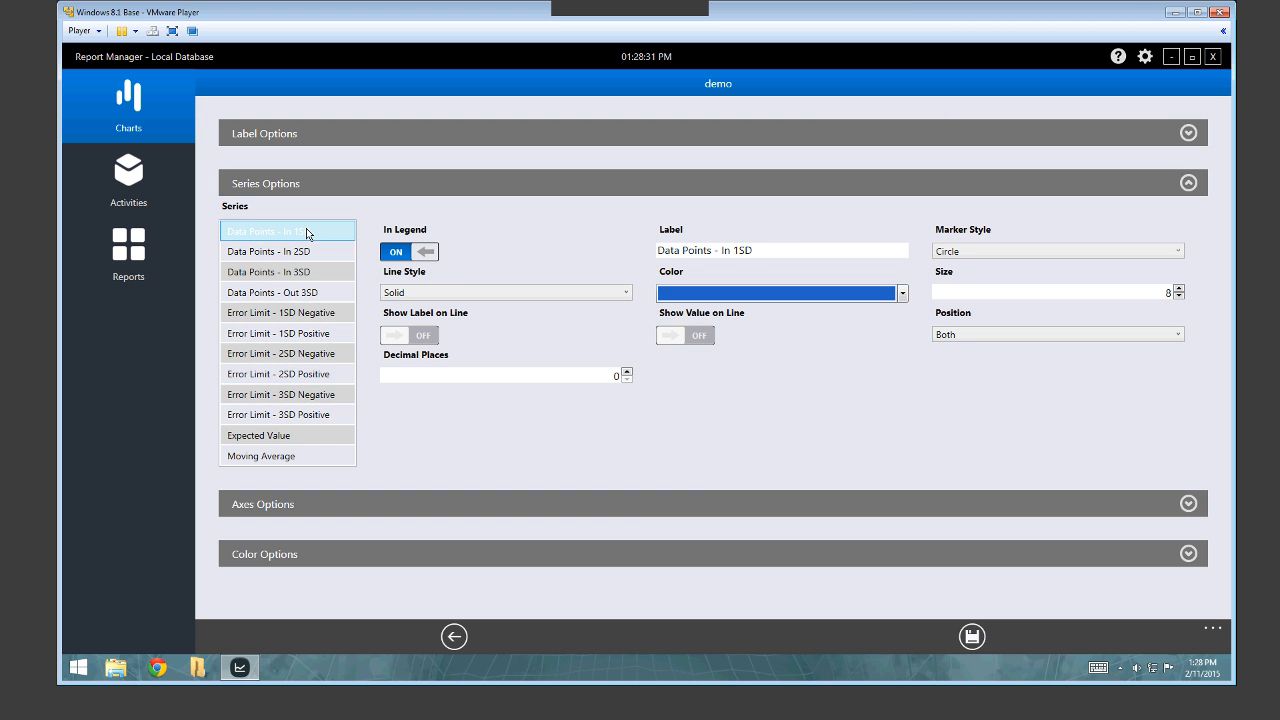
{"action": "left_click", "coordinate": [986, 256]}
{"action": "left_click", "coordinate": [886, 390]}
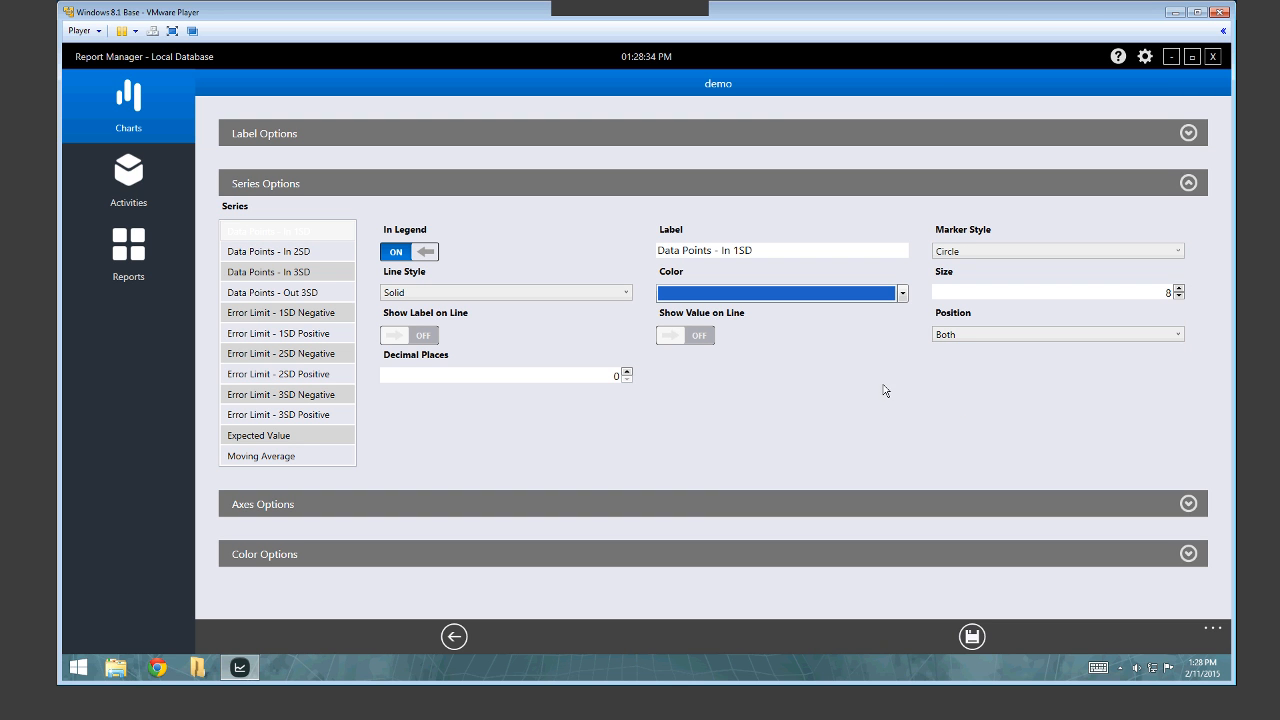
Keep a Solid line for Error Limit - 1SD Negative and turn on Show Value on Line.
{"action": "left_click", "coordinate": [276, 312]}
{"action": "left_click", "coordinate": [420, 294]}
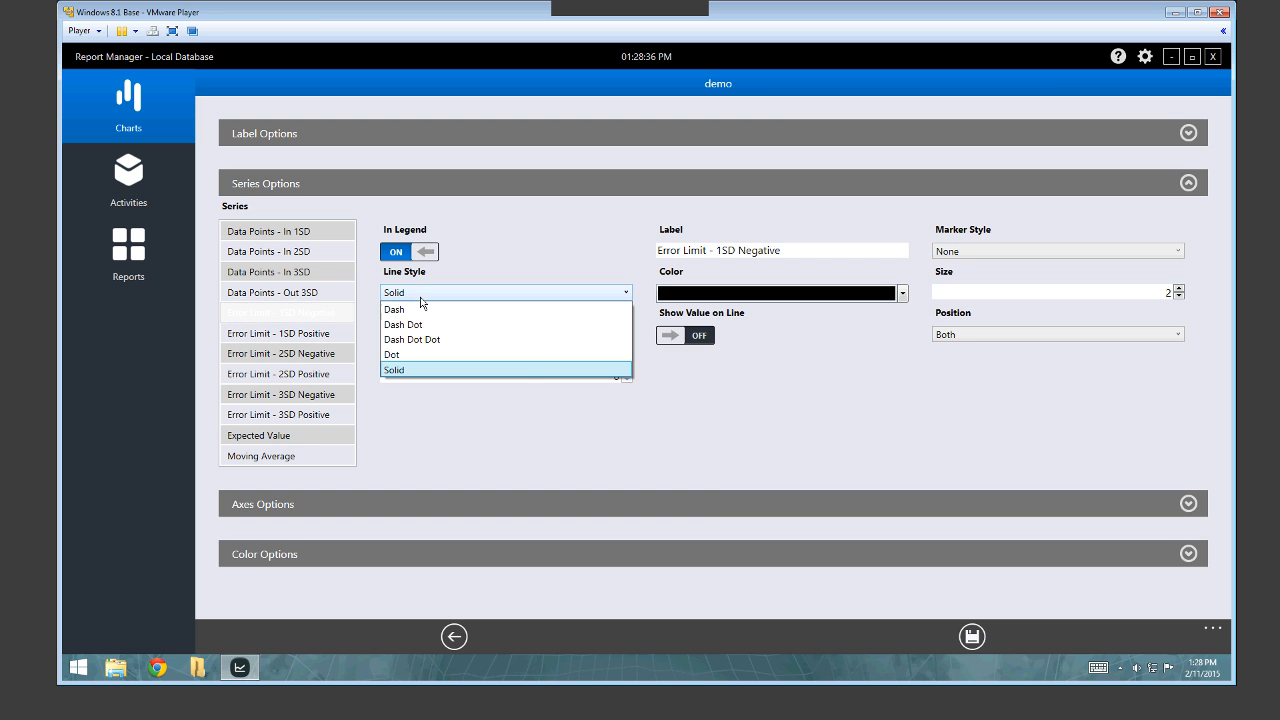
{"action": "left_click", "coordinate": [524, 371]}
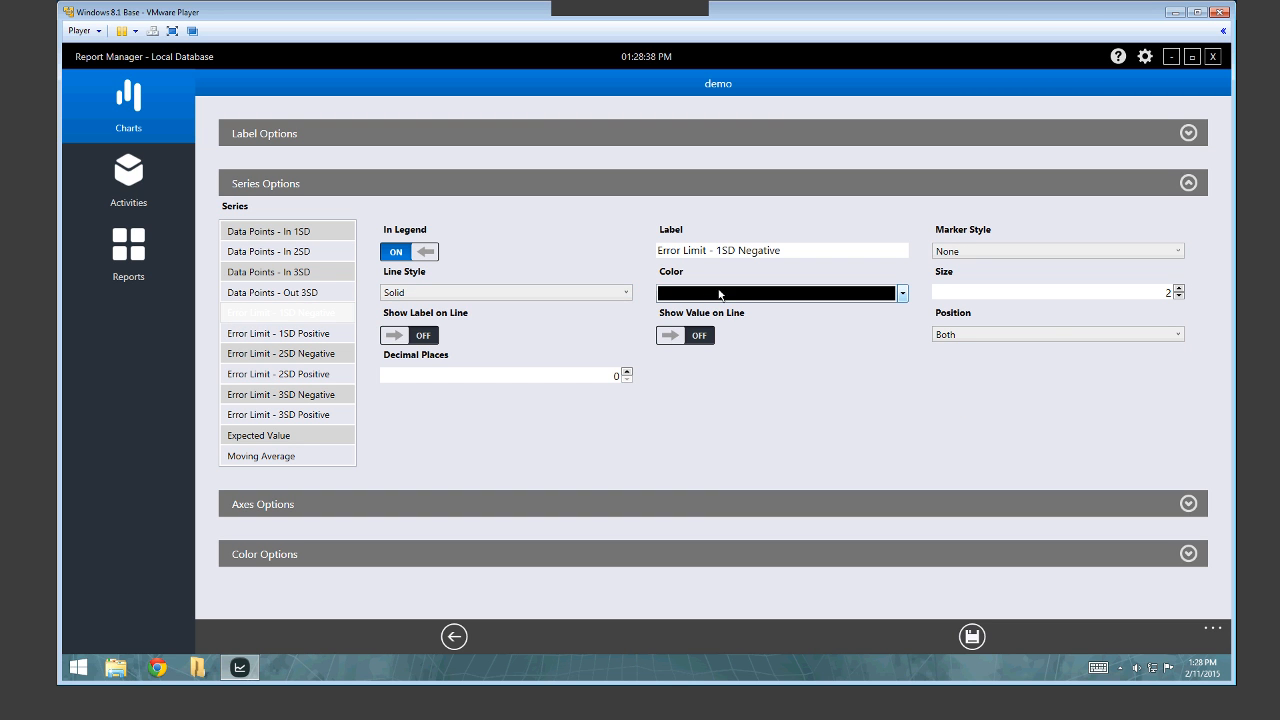
{"action": "left_click", "coordinate": [1054, 297]}
{"action": "left_click", "coordinate": [694, 335]}
{"action": "left_click", "coordinate": [623, 379]}
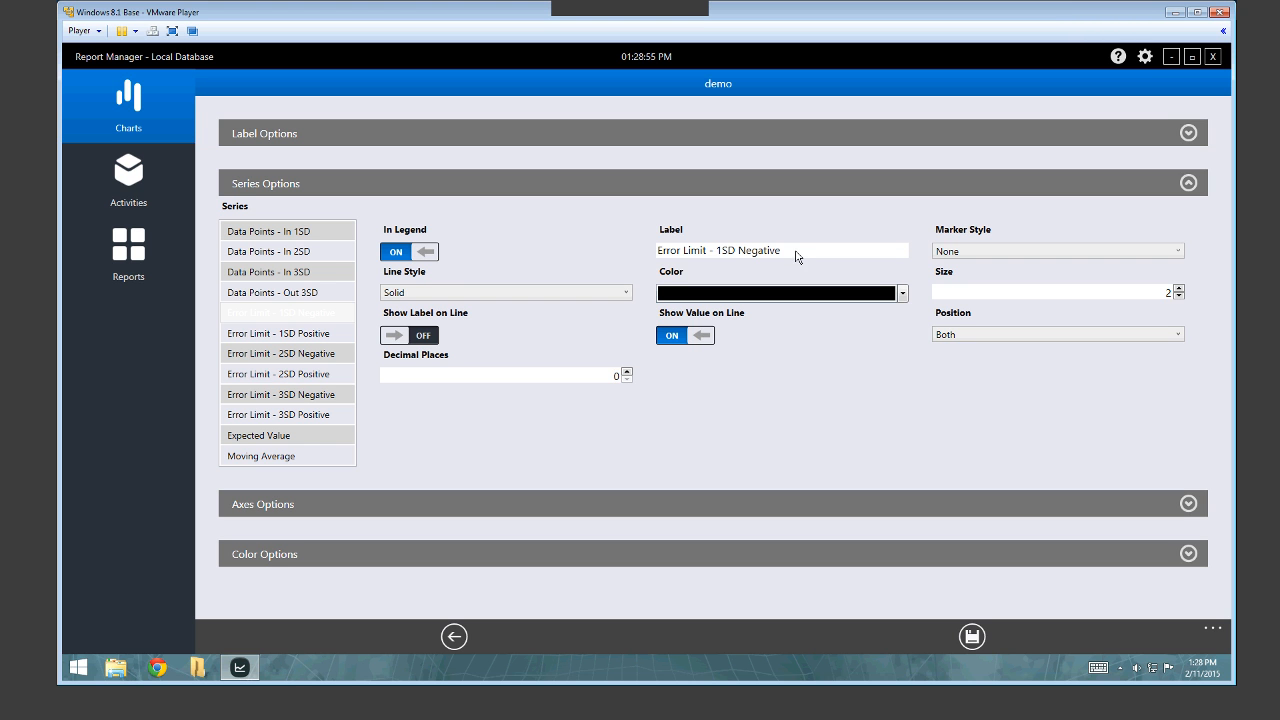
{"action": "left_click_drag", "start_coordinate": [796, 252], "coordinate": [653, 253]}
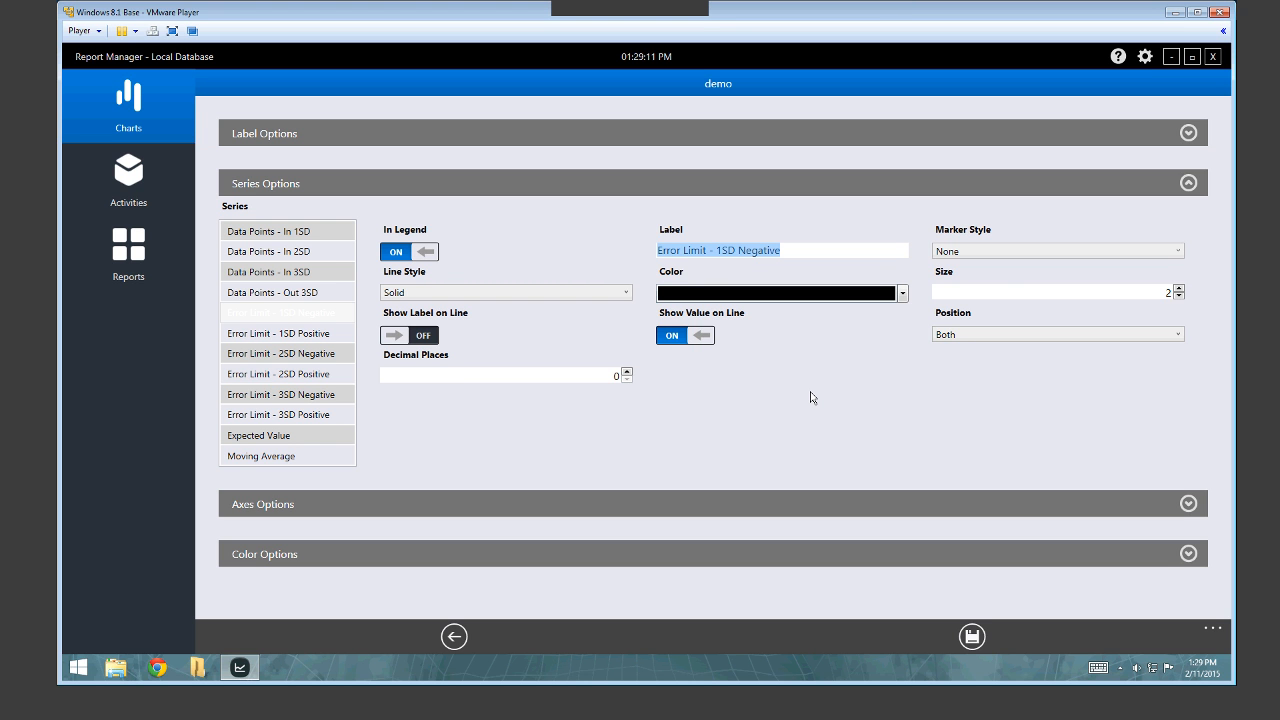
Review the Expected Value series label, then collapse Series Options.
{"action": "left_click", "coordinate": [311, 314]}
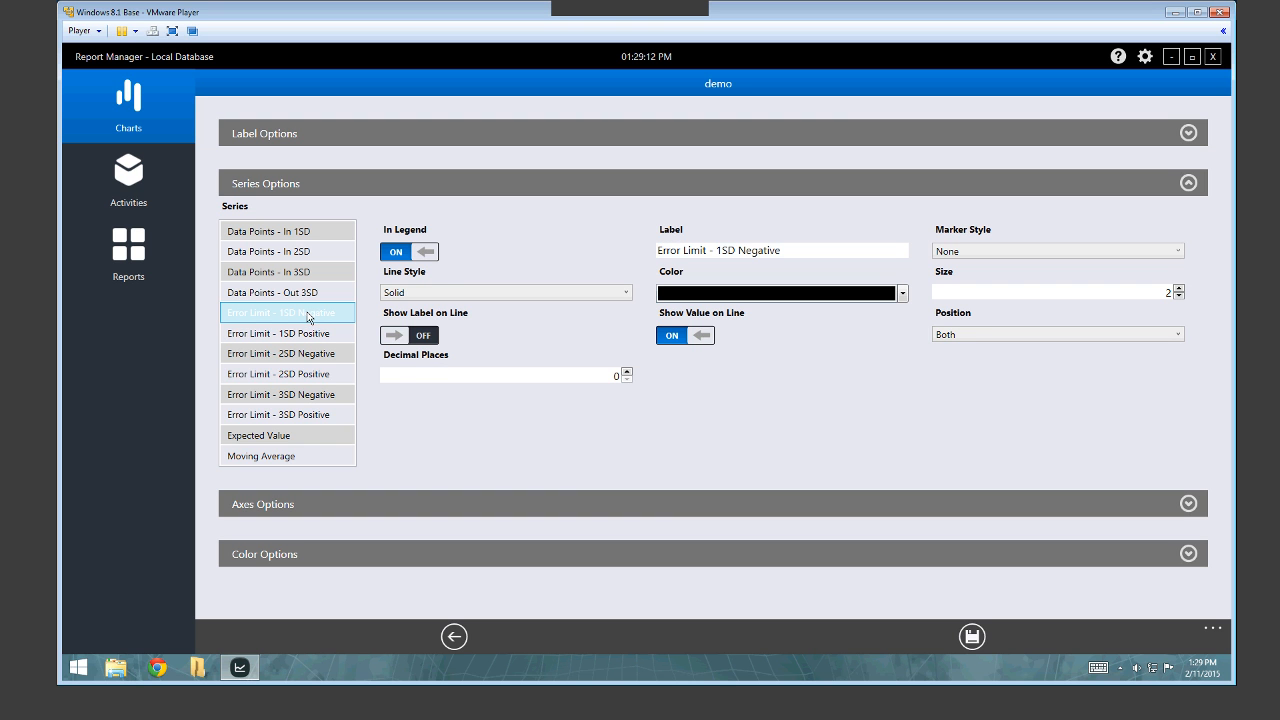
{"action": "left_click", "coordinate": [280, 437]}
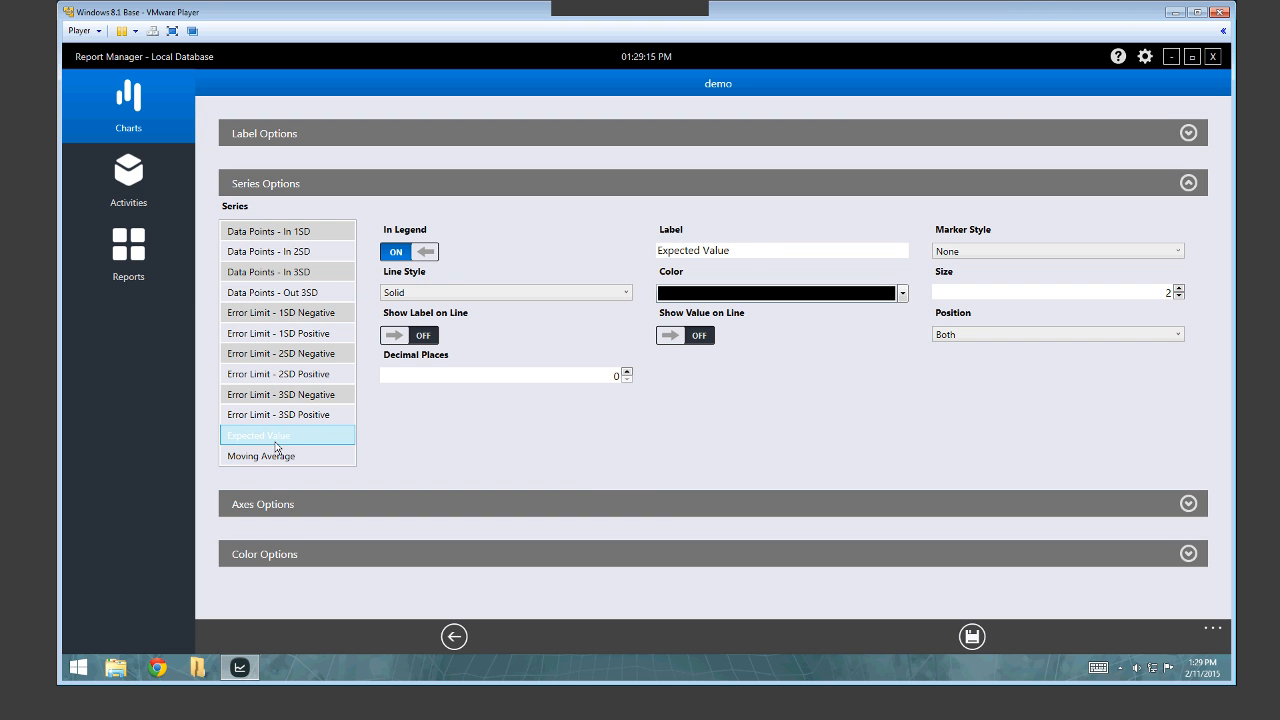
{"action": "left_click_drag", "start_coordinate": [744, 250], "coordinate": [650, 251]}
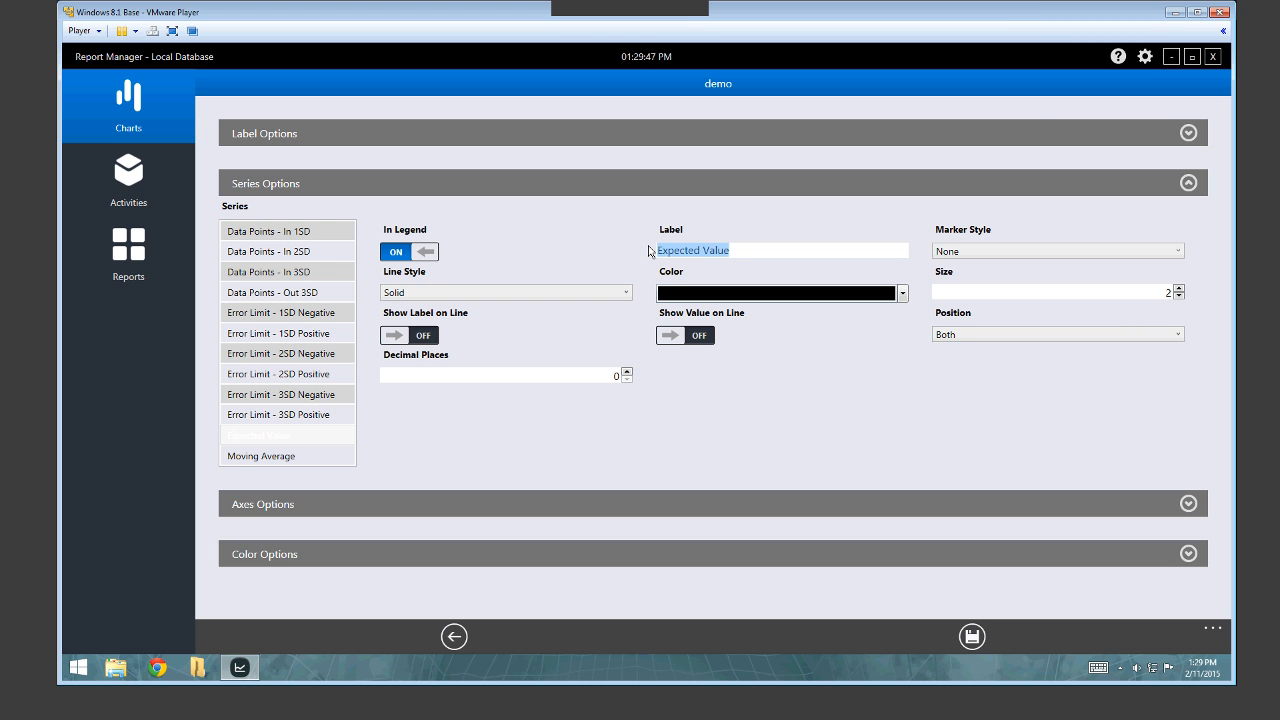
{"action": "left_click", "coordinate": [1188, 183]}
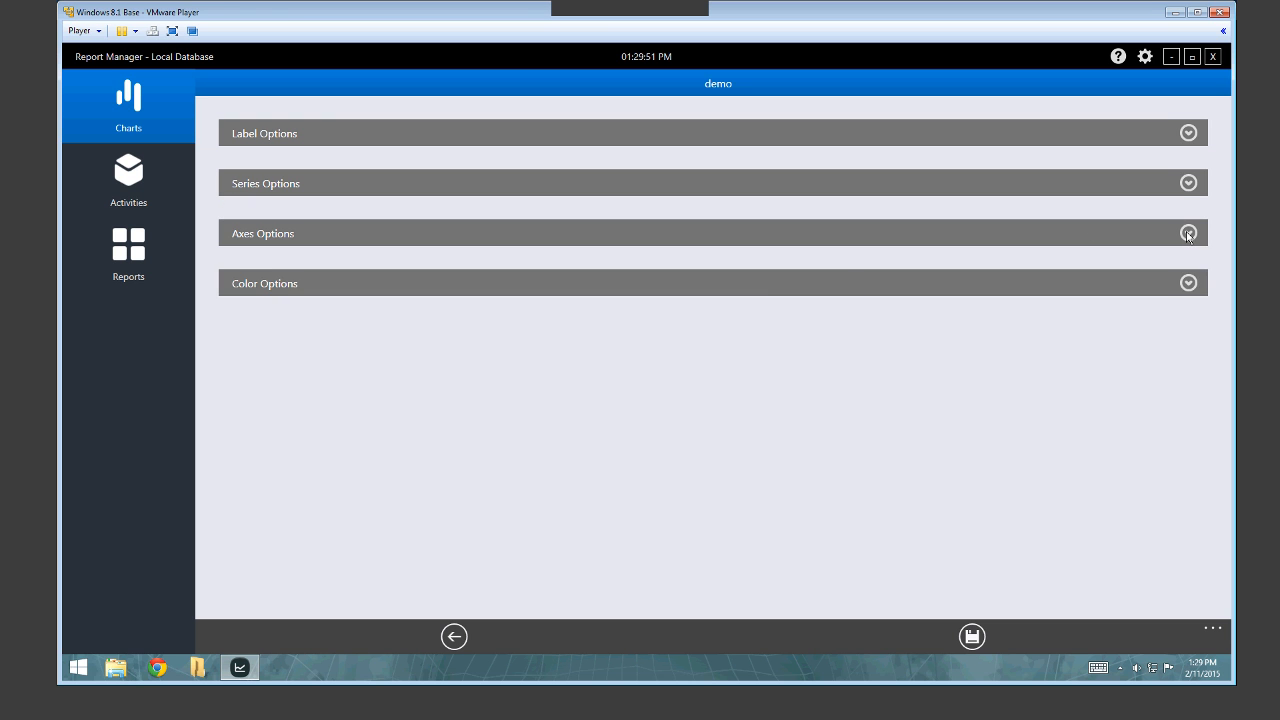
{"action": "left_click", "coordinate": [290, 281]}
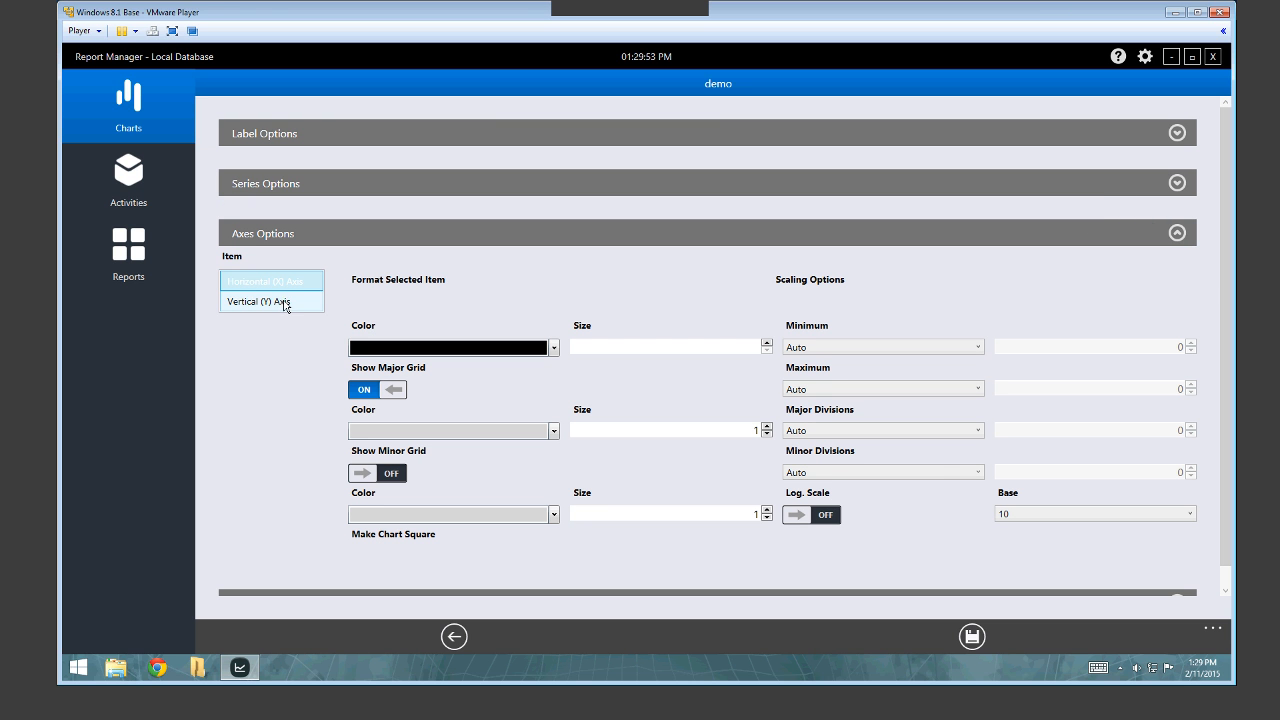
{"action": "left_click", "coordinate": [284, 301]}
{"action": "left_click", "coordinate": [290, 281]}
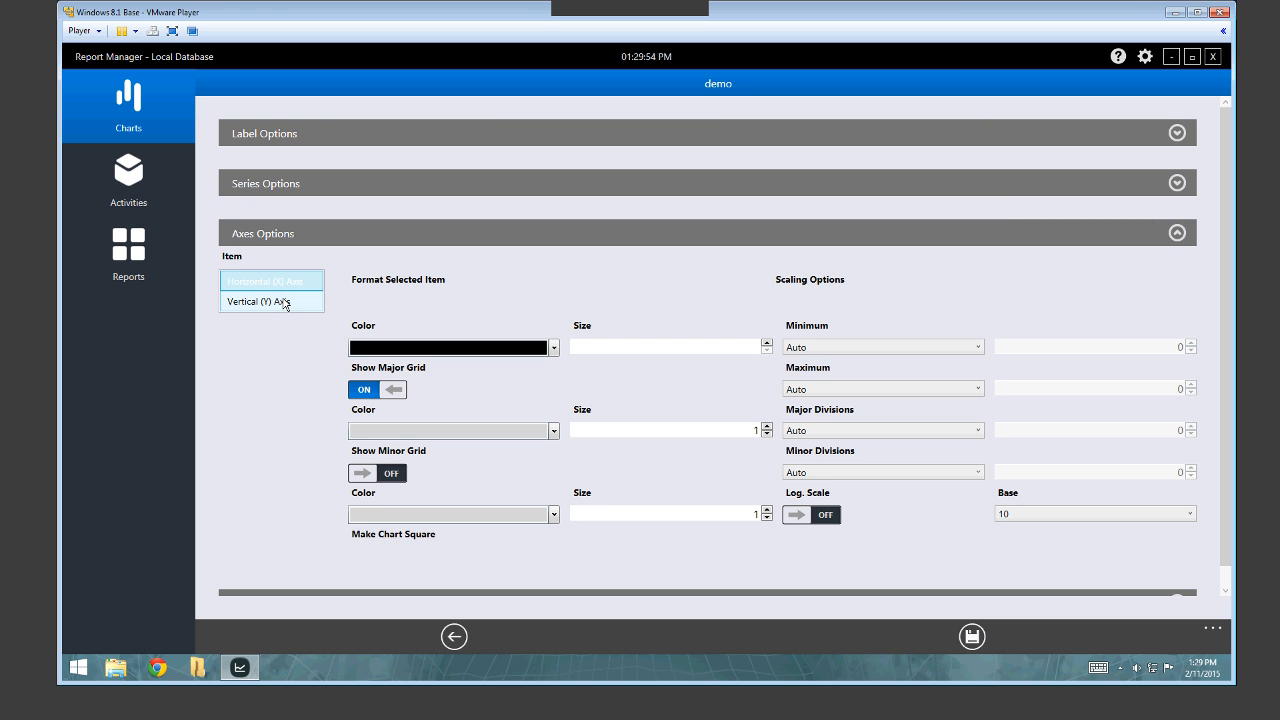
{"action": "left_click", "coordinate": [812, 352]}
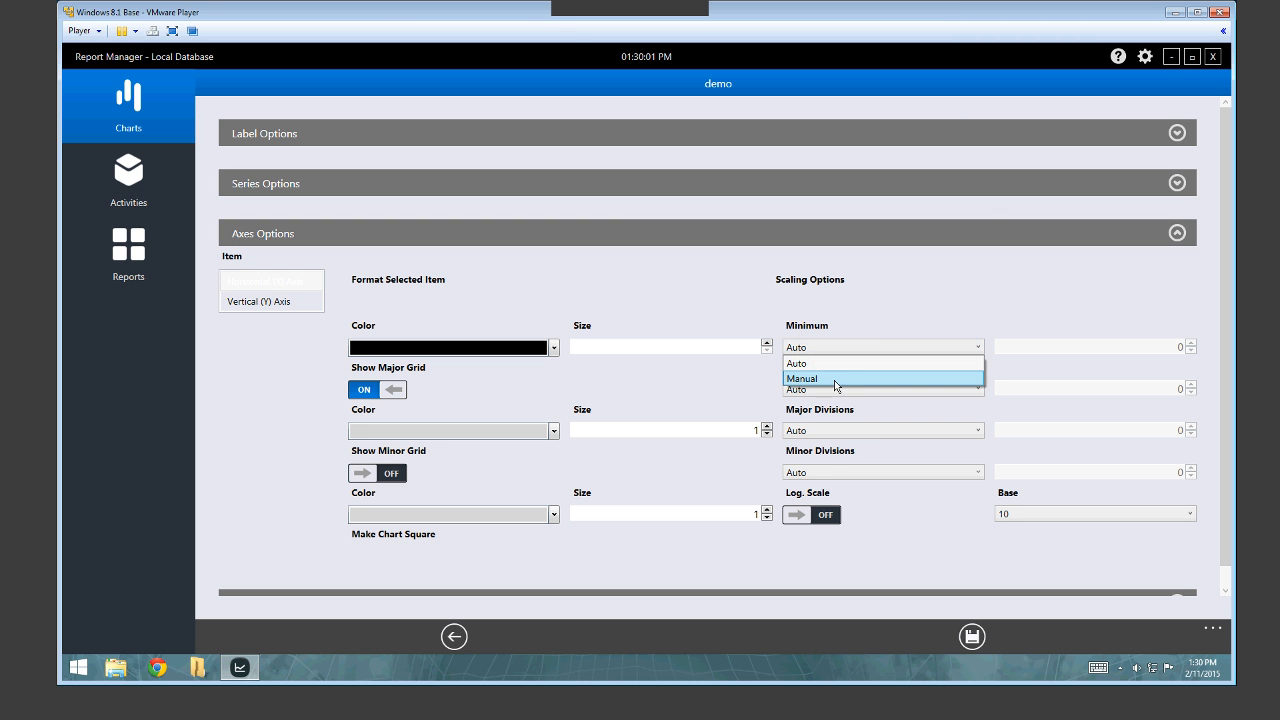
{"action": "left_click", "coordinate": [876, 310]}
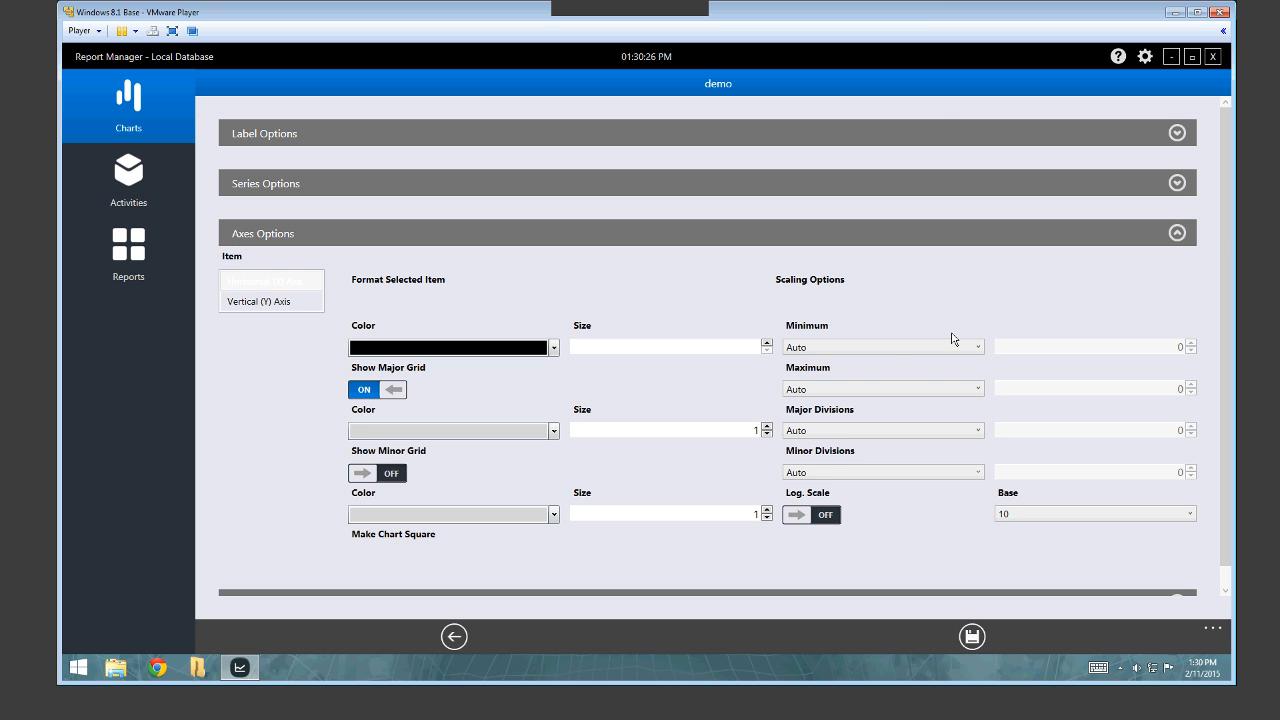
{"action": "left_click", "coordinate": [1177, 233]}
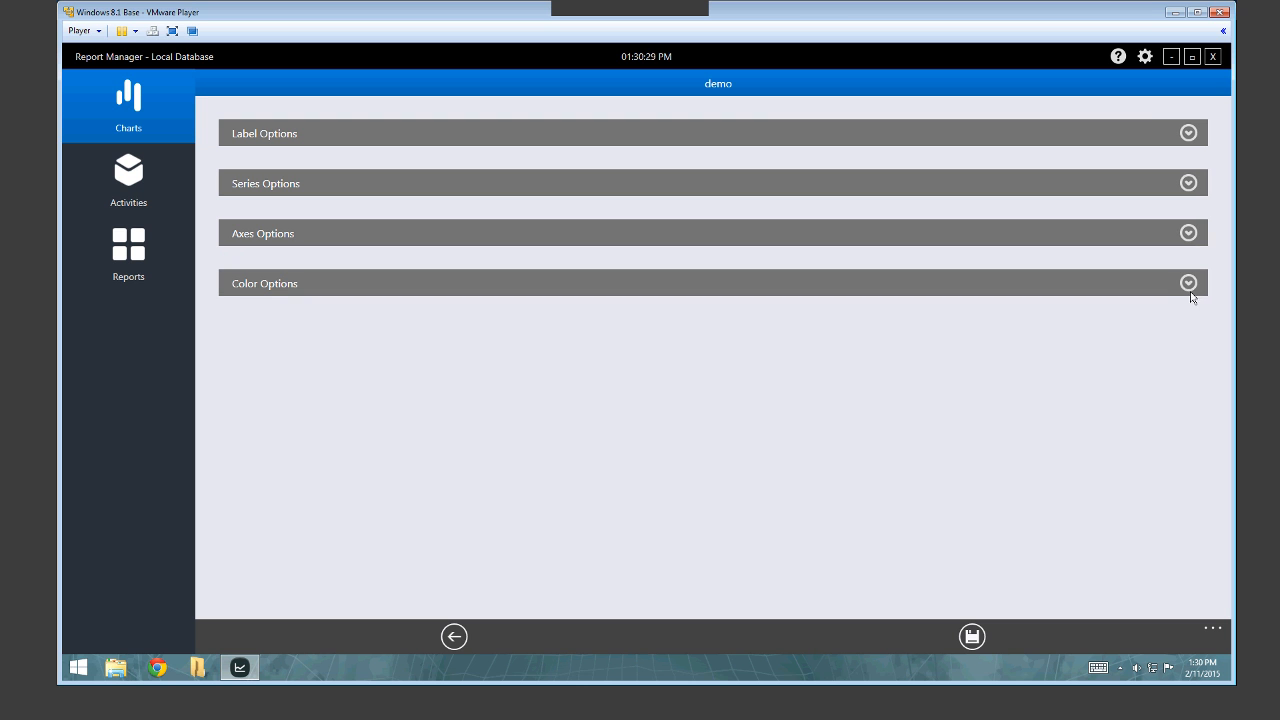
Browse the Color Options areas and keep the Plotting Area border size at 1.
{"action": "left_click", "coordinate": [1188, 284]}
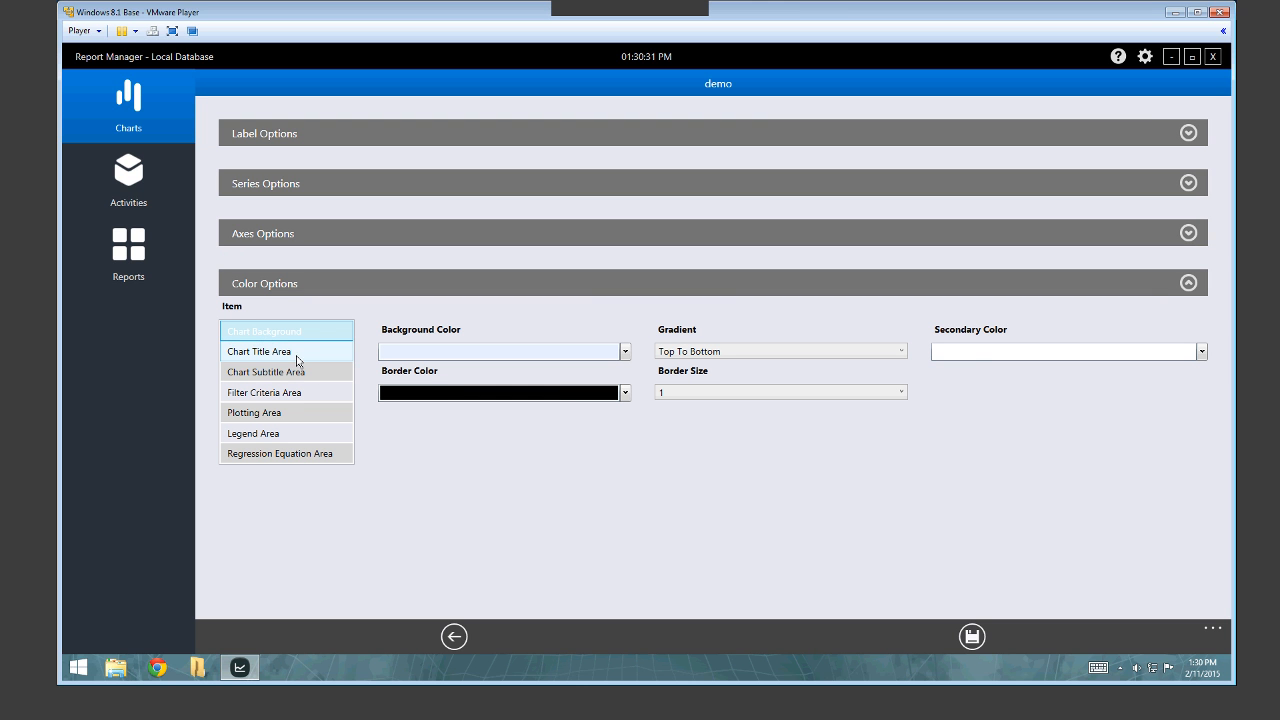
{"action": "left_click", "coordinate": [297, 354]}
{"action": "left_click", "coordinate": [297, 373]}
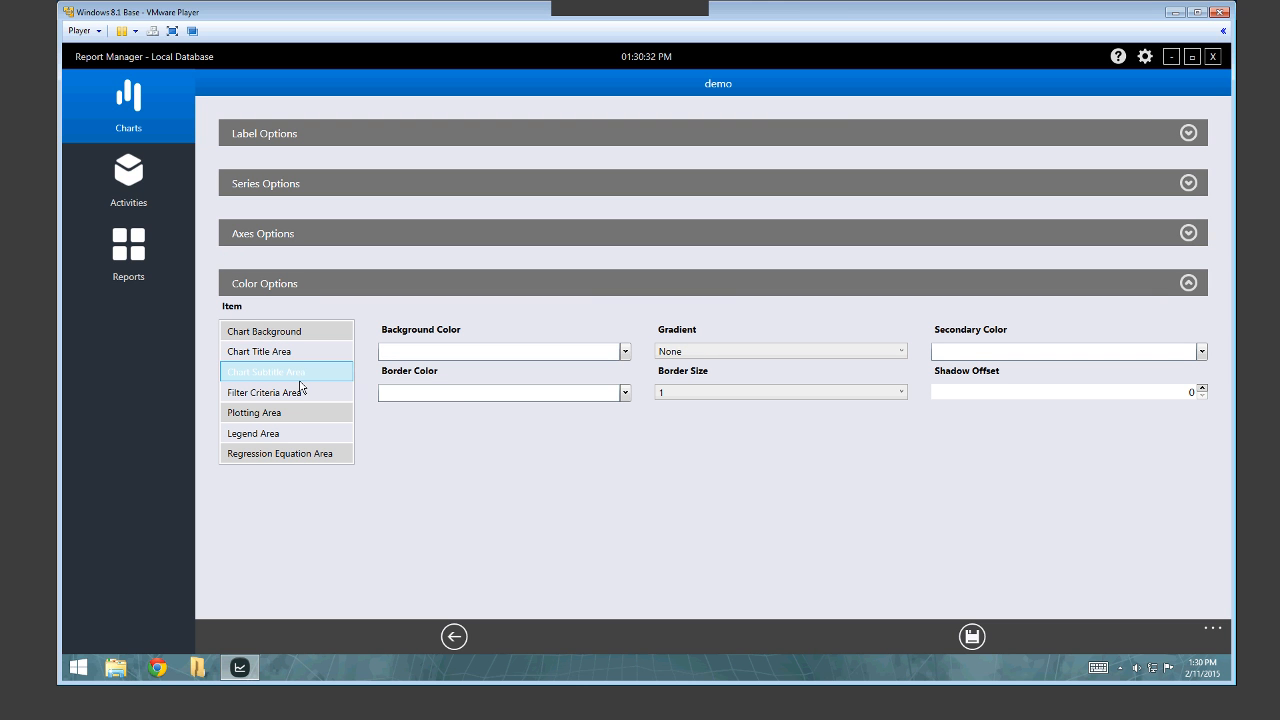
{"action": "left_click", "coordinate": [297, 392]}
{"action": "left_click", "coordinate": [298, 415]}
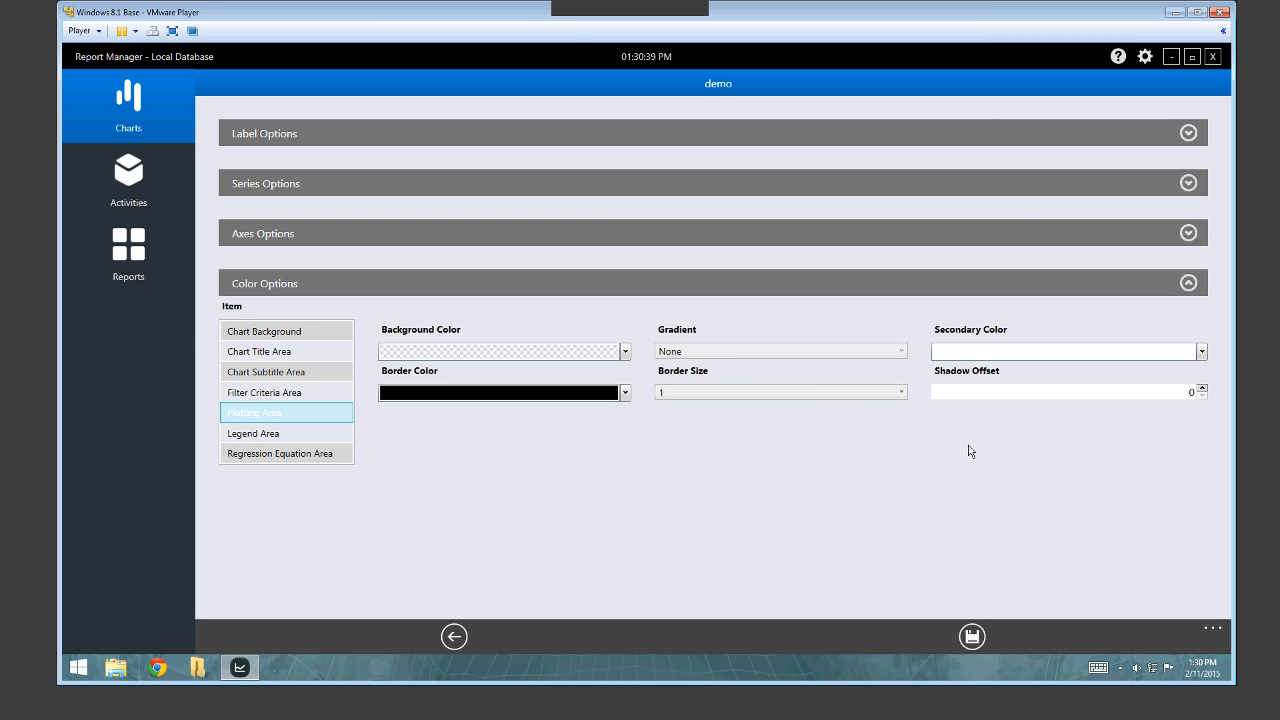
{"action": "left_click", "coordinate": [820, 396]}
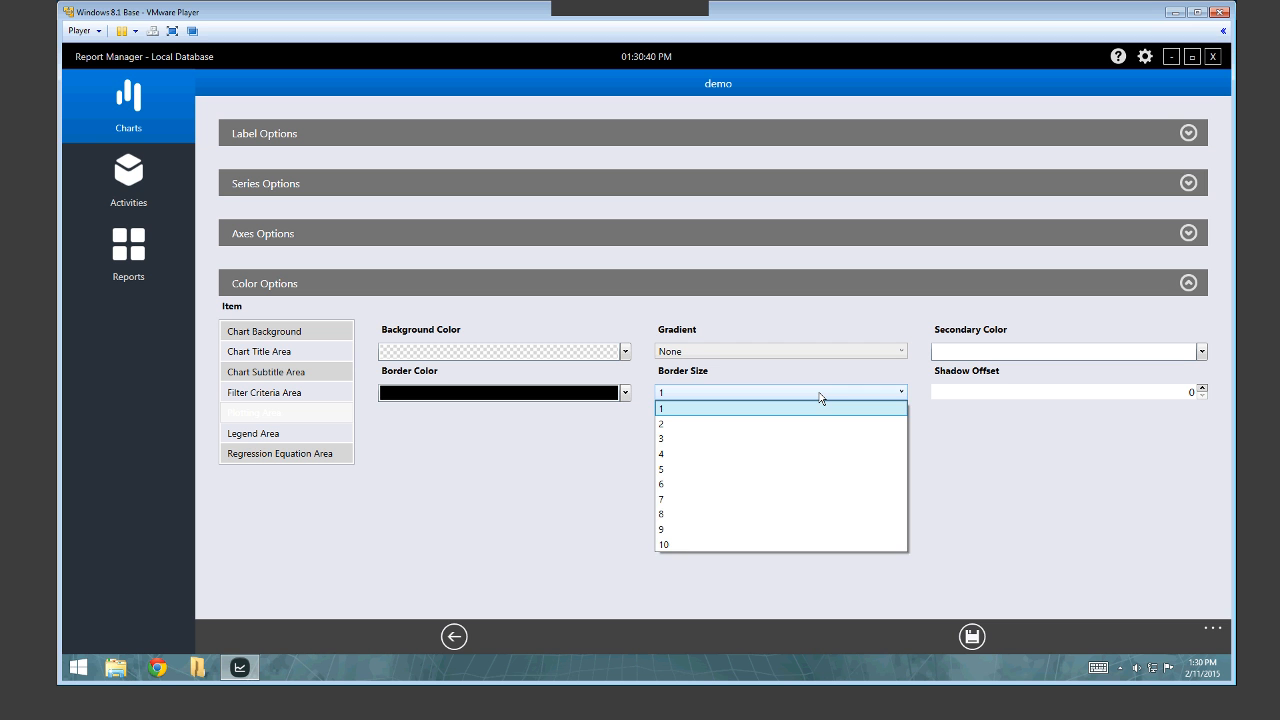
{"action": "left_click", "coordinate": [820, 396]}
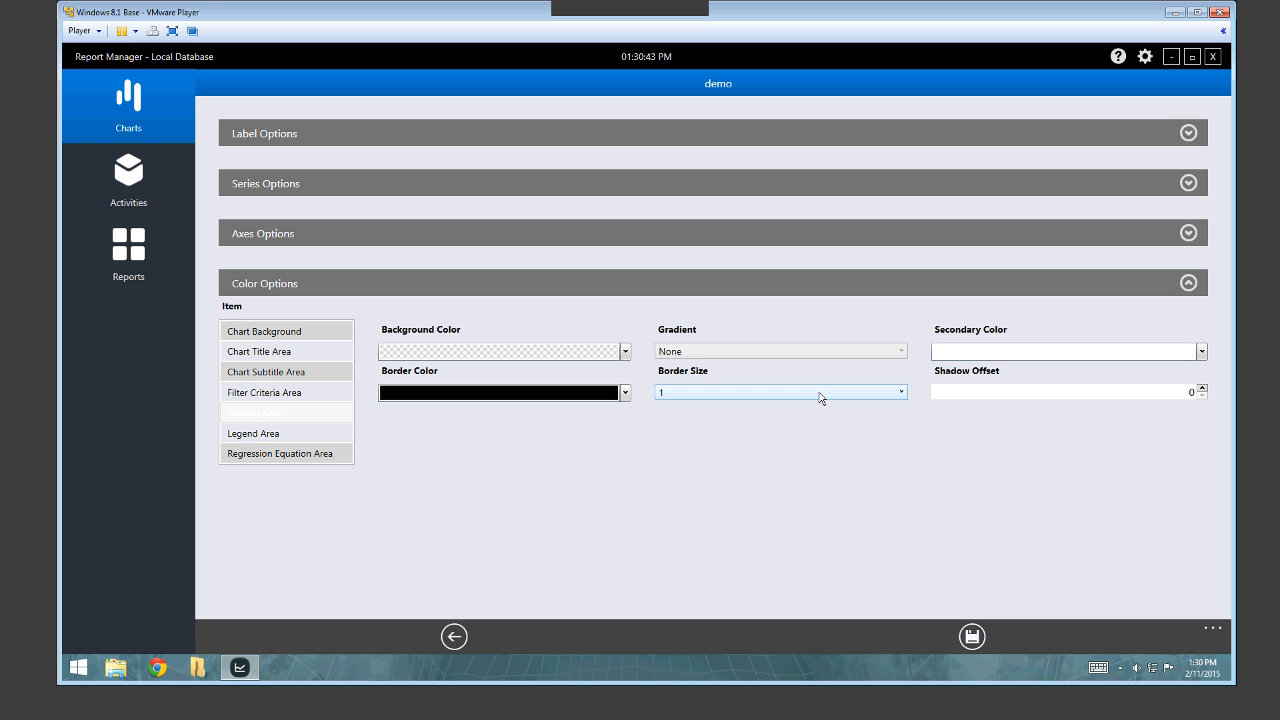
Go to the Charts gallery and select the ORIGINAL vs DUPLICATE, Cu chart card.
{"action": "left_click", "coordinate": [128, 178]}
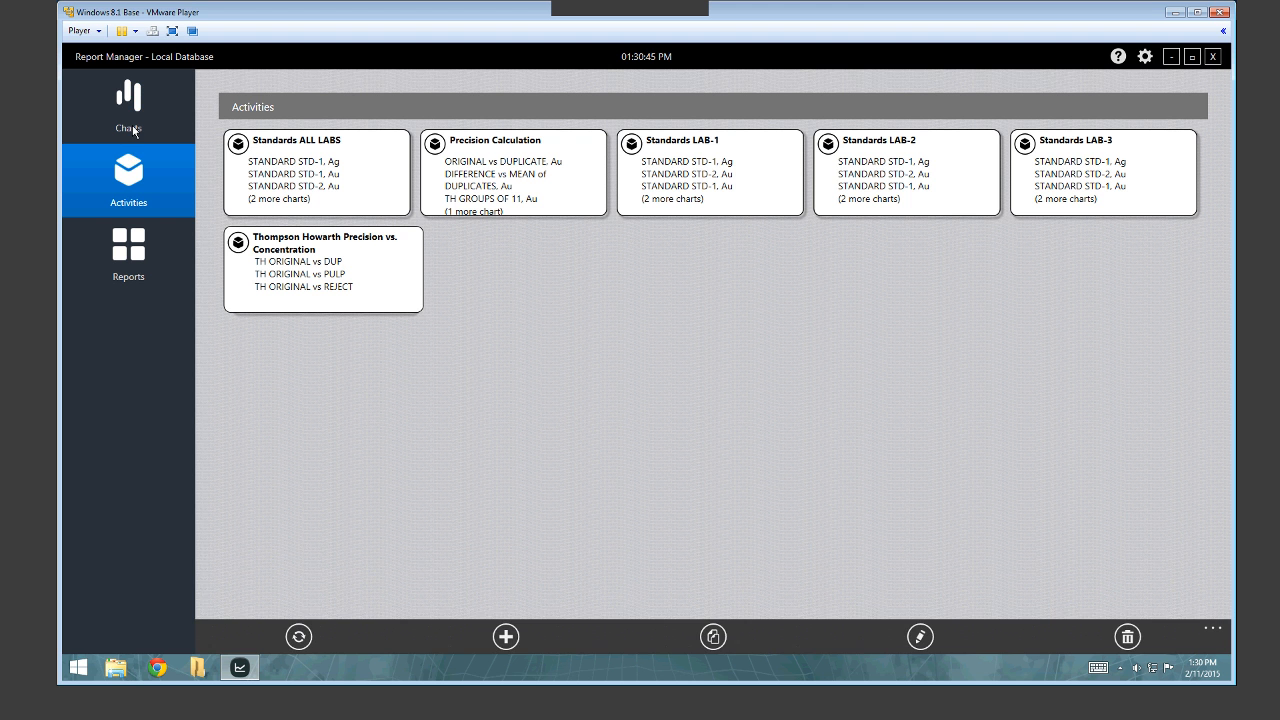
{"action": "left_click", "coordinate": [130, 128]}
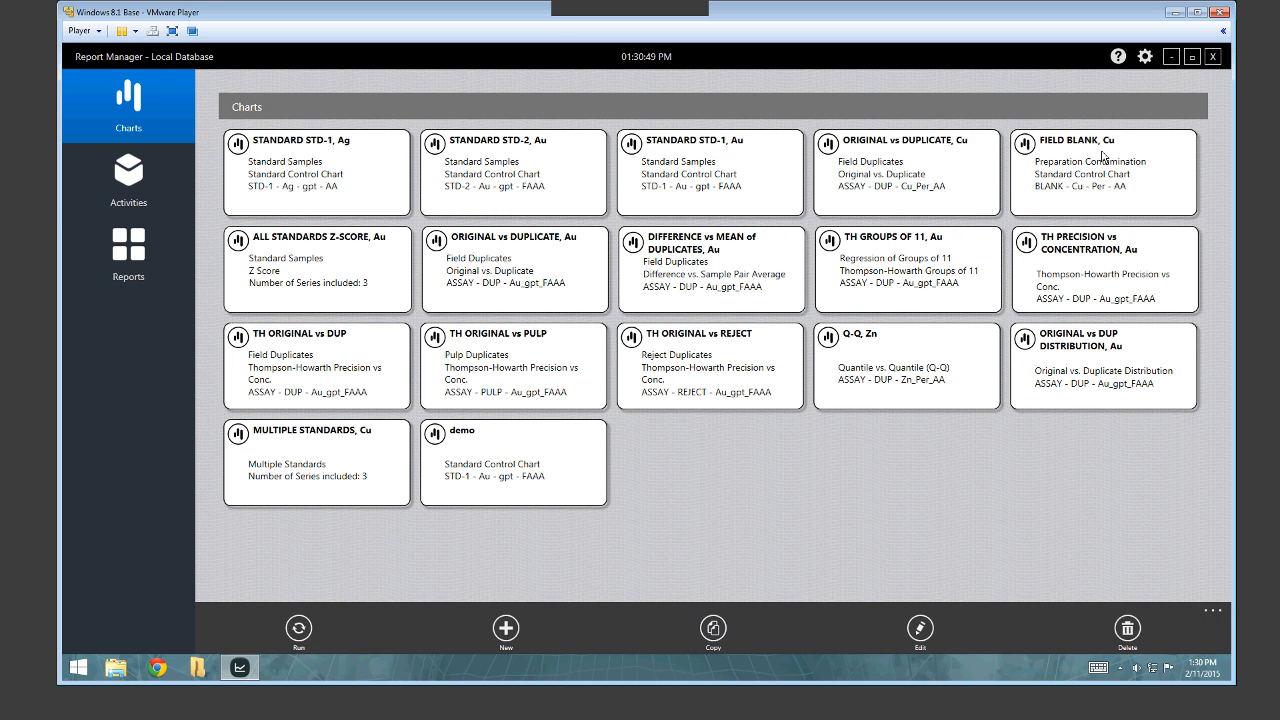
{"action": "left_click", "coordinate": [922, 172]}
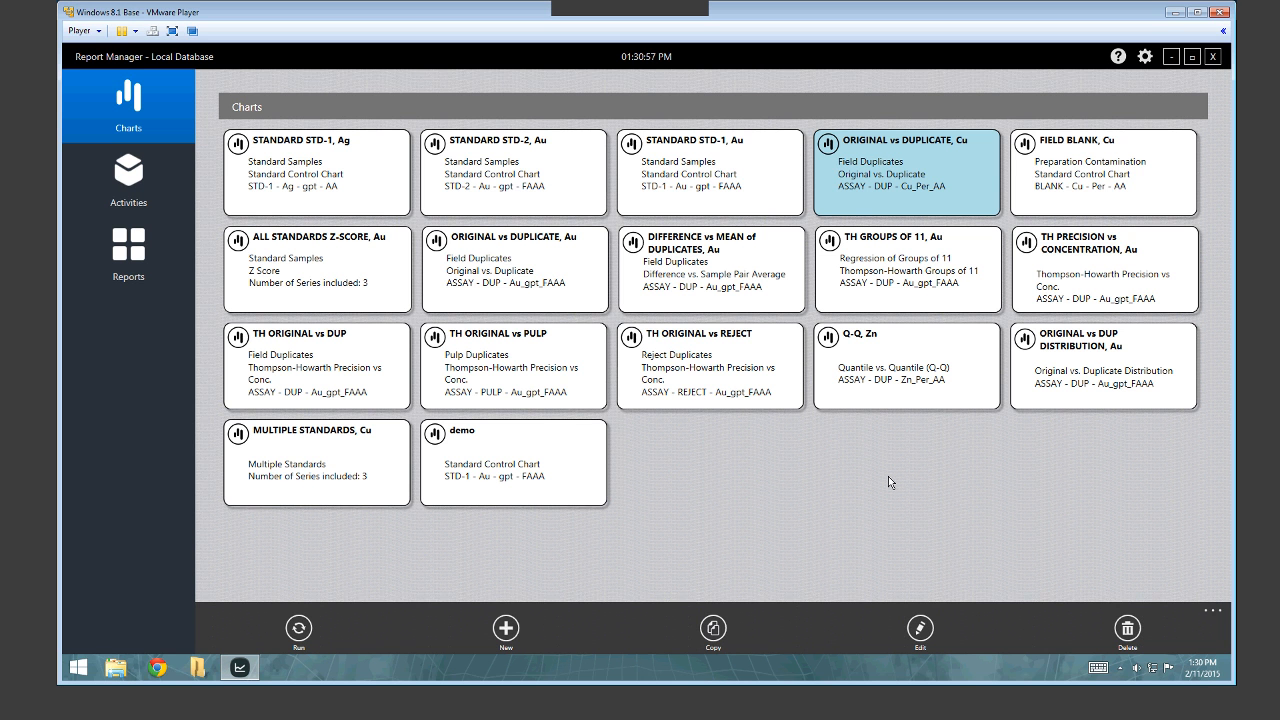
{"action": "left_click", "coordinate": [908, 160]}
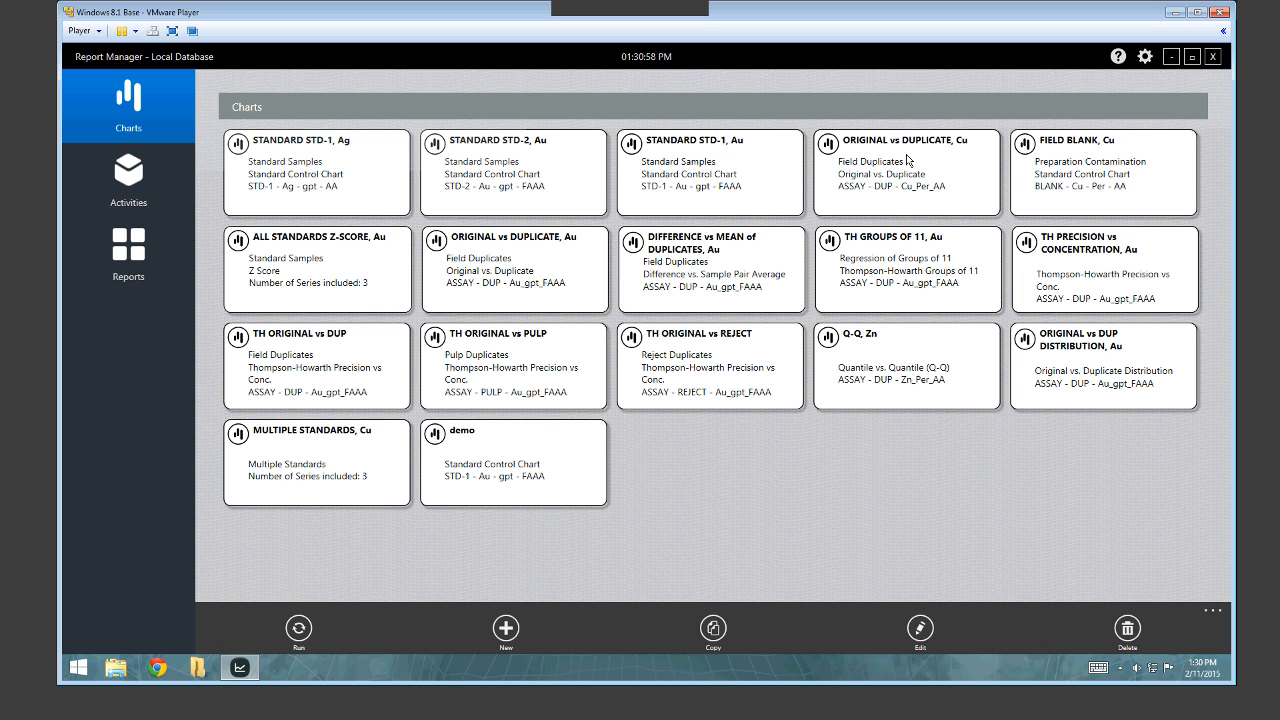
{"action": "left_click", "coordinate": [908, 160]}
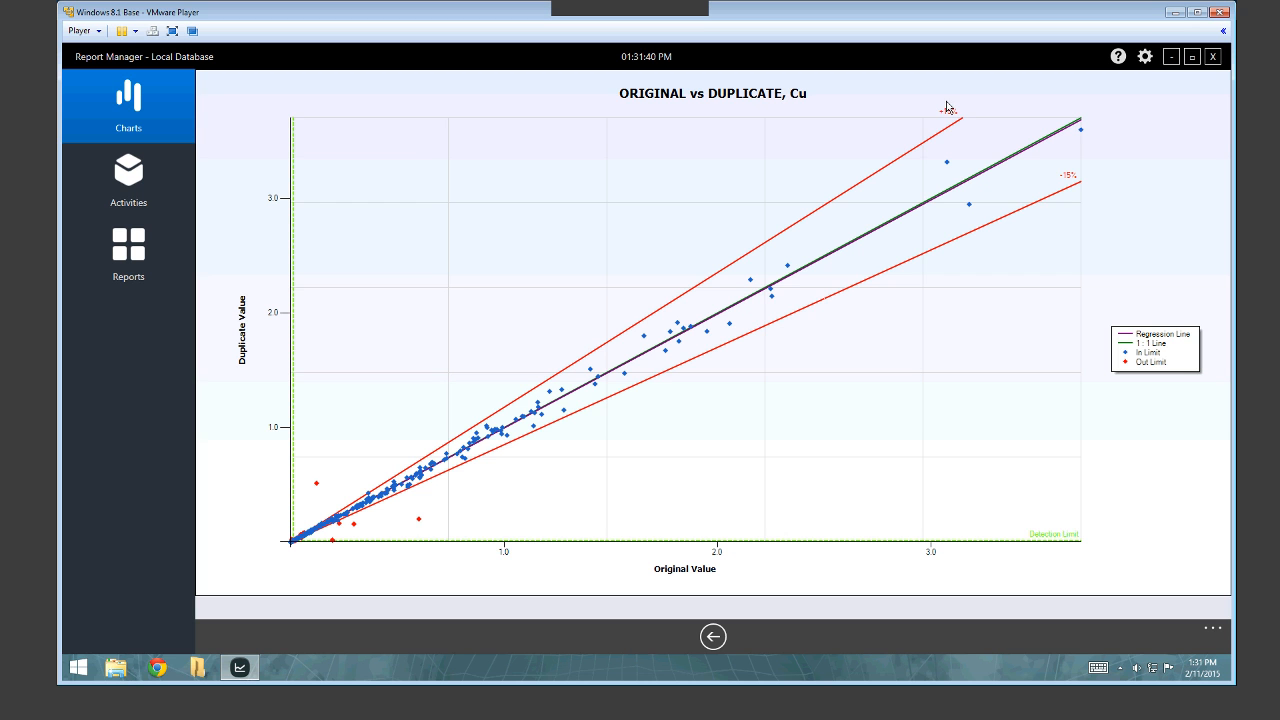
Inspect an out-of-limit point on the plotted Cu chart, then return to its definition.
{"action": "mouse_move", "coordinate": [419, 522]}
{"action": "left_click", "coordinate": [714, 637]}
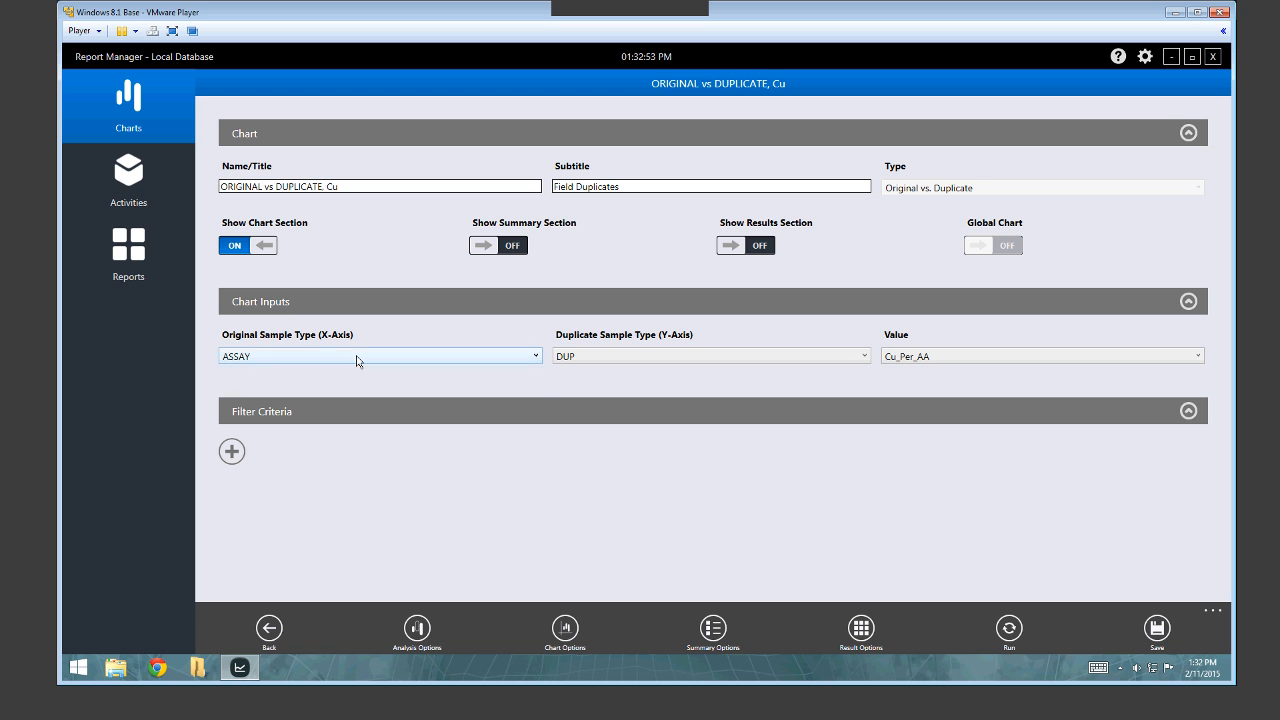
Keep DUP as the duplicate sample type and review the assay Value choices.
{"action": "left_click", "coordinate": [609, 359]}
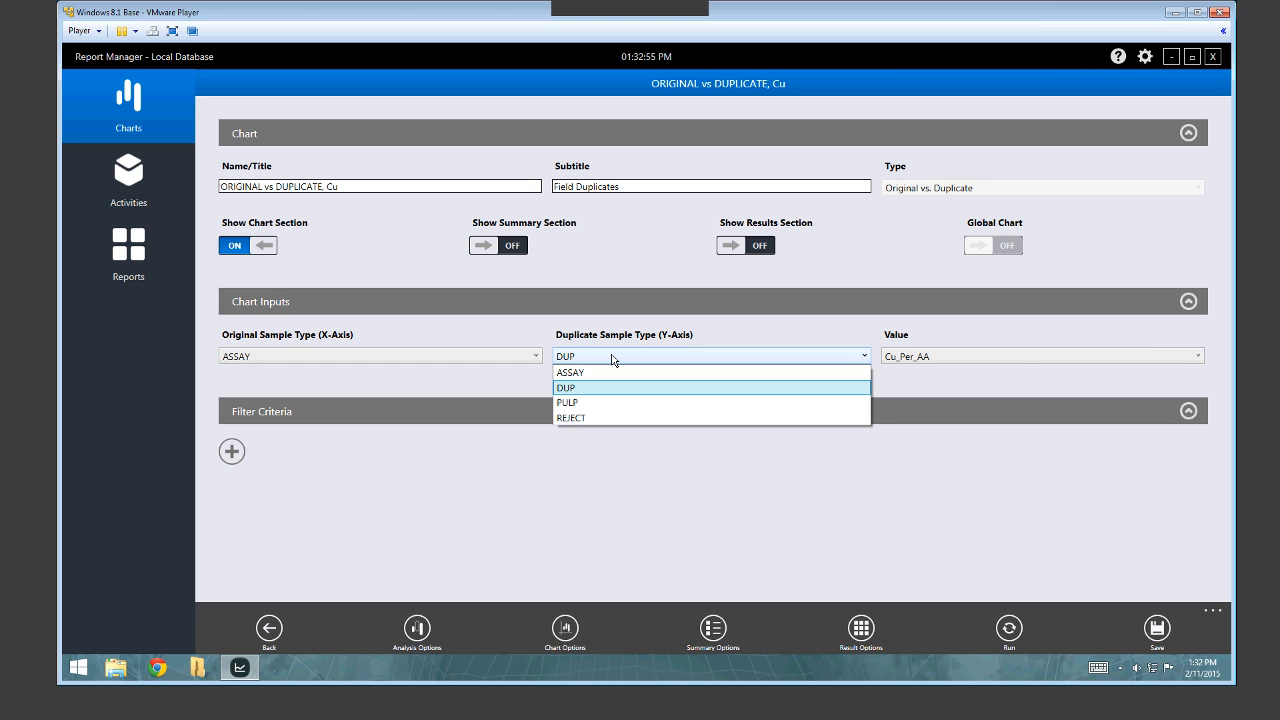
{"action": "left_click", "coordinate": [613, 358]}
{"action": "left_click", "coordinate": [1017, 358]}
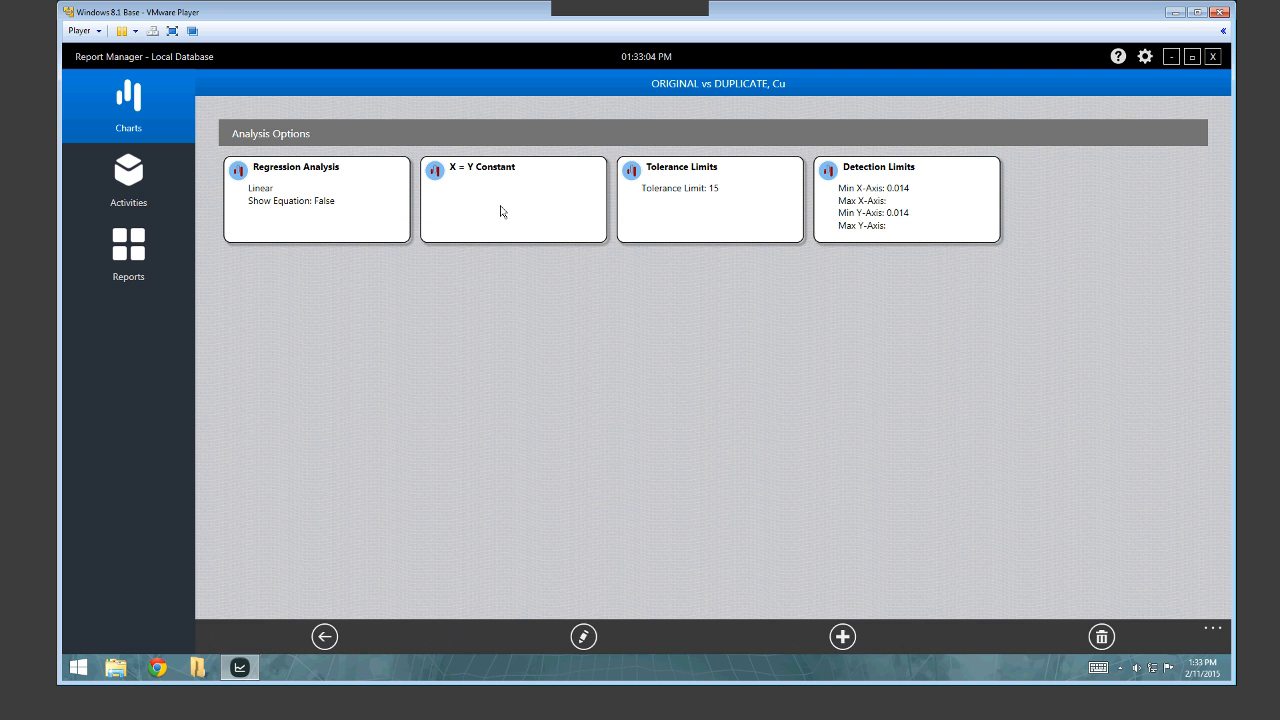
Select the X = Y Constant analysis option, then return to the chart's main settings.
{"action": "left_click", "coordinate": [501, 207]}
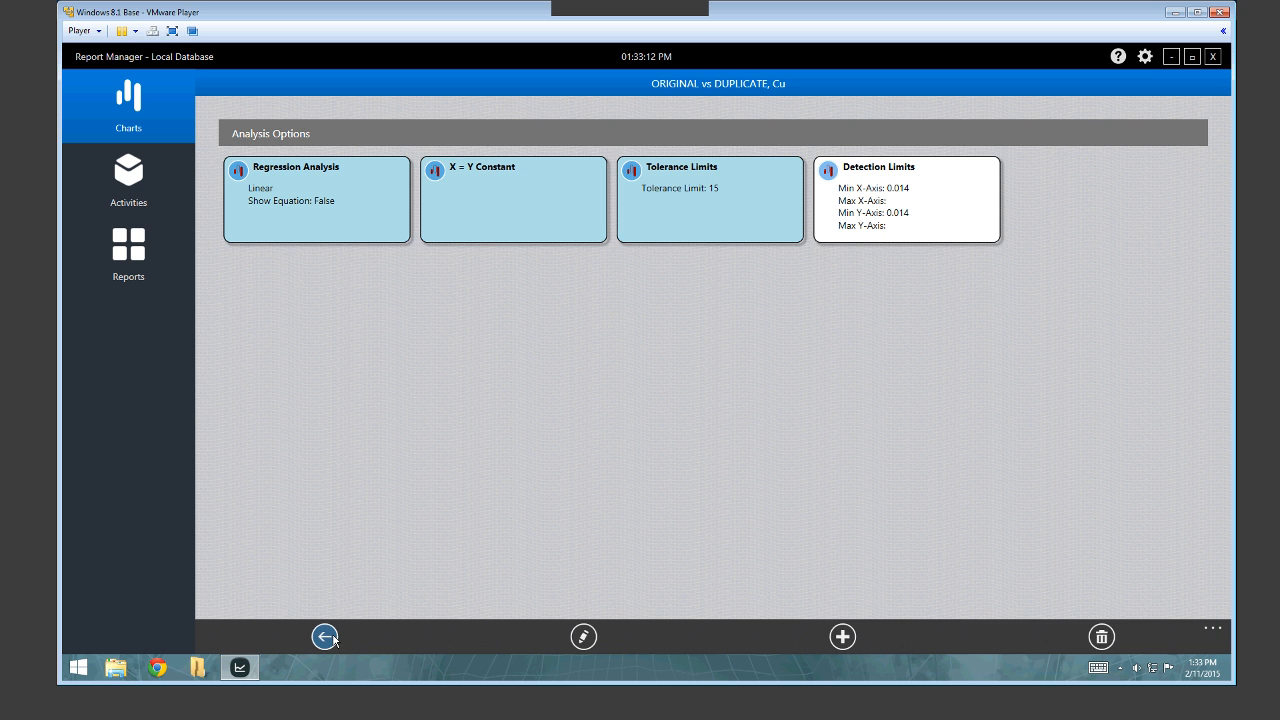
{"action": "left_click", "coordinate": [325, 637]}
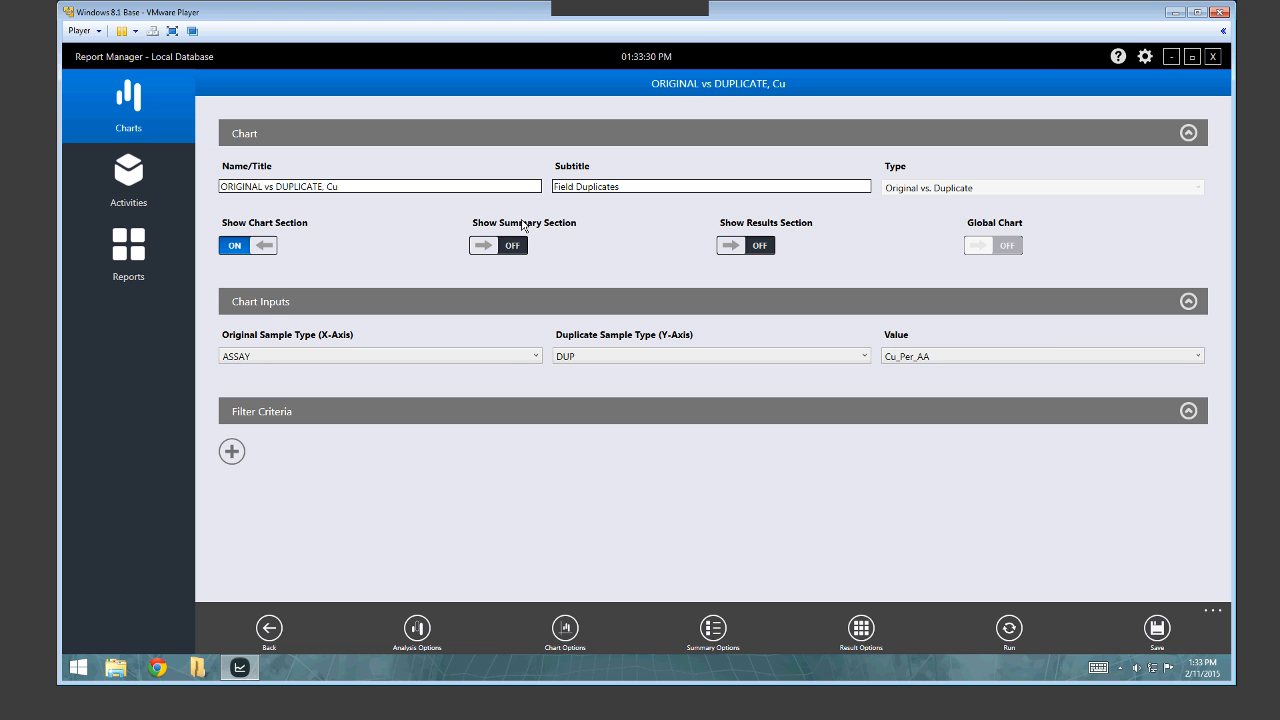
Review each Summary Value entry from Element to Standard Error, including Original Sample Type's label.
{"action": "left_click", "coordinate": [716, 630]}
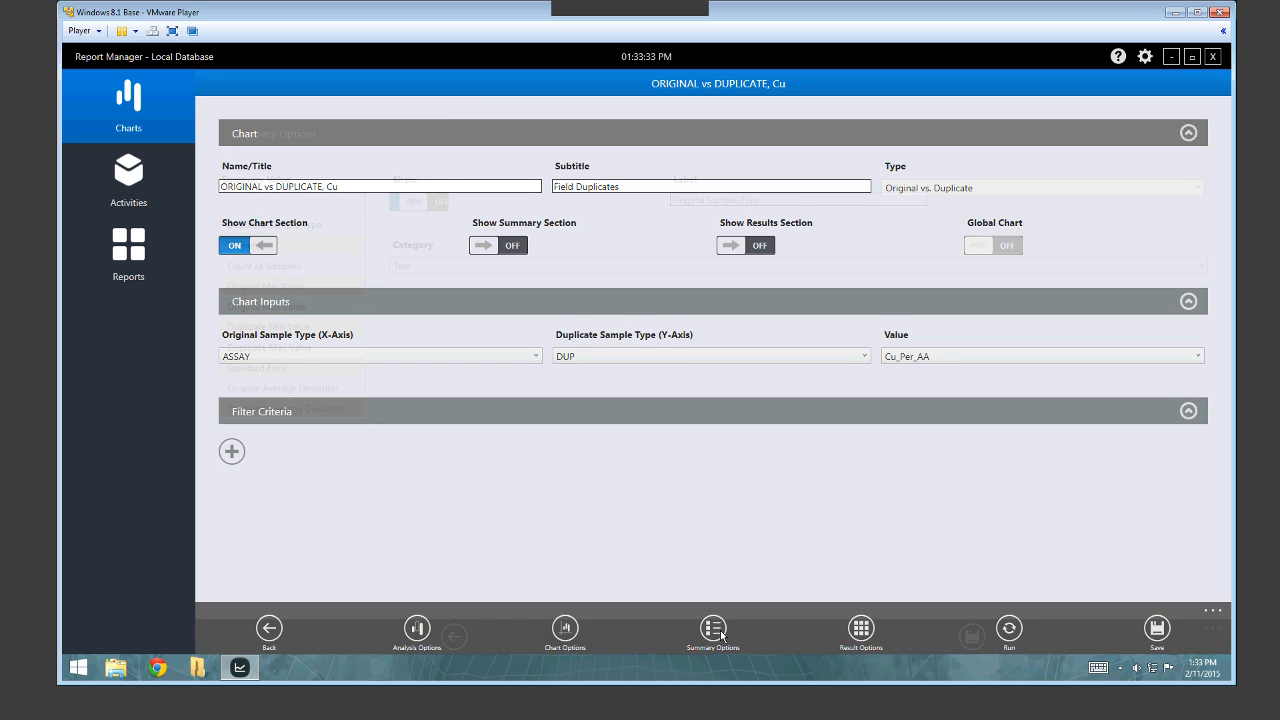
{"action": "left_click", "coordinate": [303, 246]}
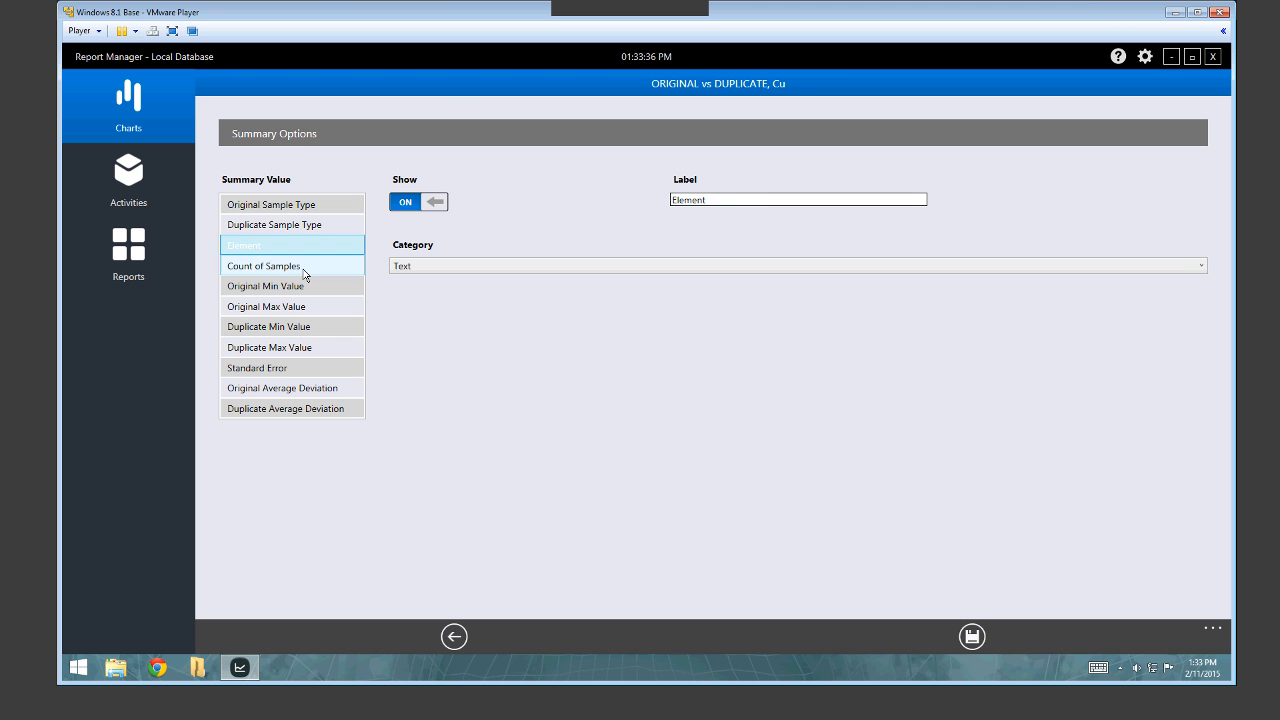
{"action": "left_click", "coordinate": [303, 268]}
{"action": "left_click", "coordinate": [300, 288]}
{"action": "left_click", "coordinate": [304, 308]}
{"action": "left_click", "coordinate": [313, 329]}
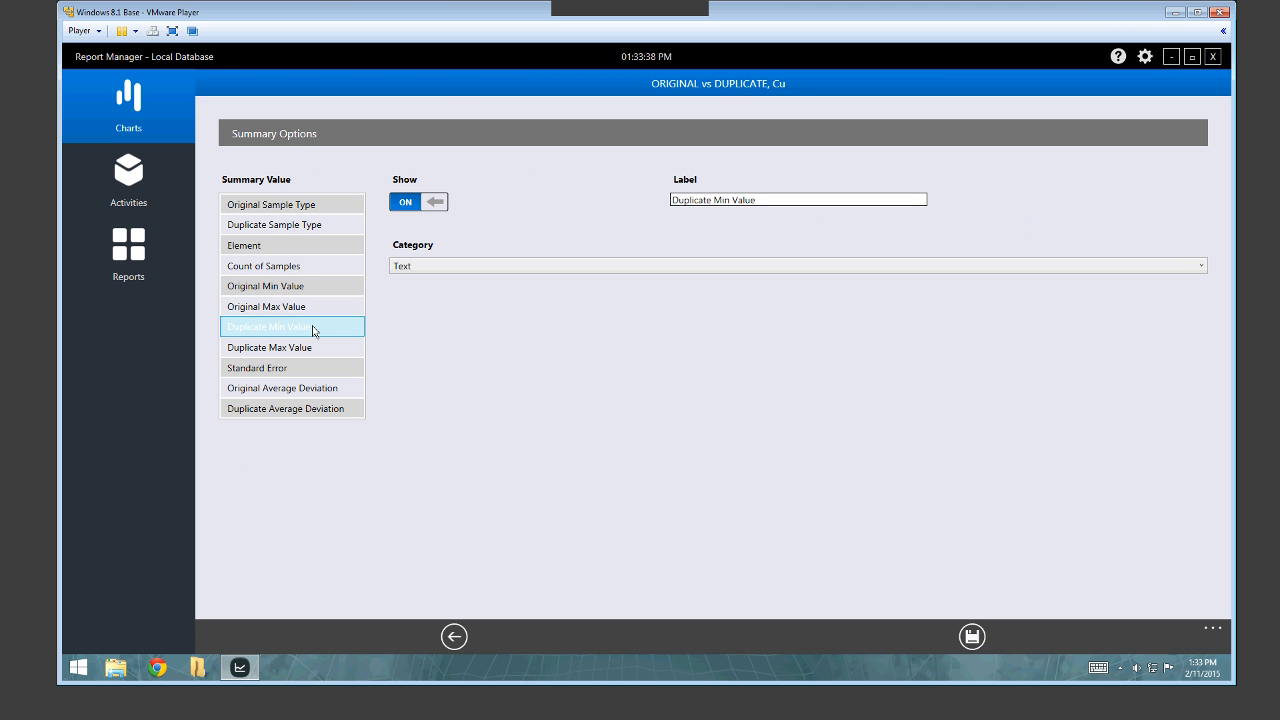
{"action": "left_click", "coordinate": [320, 348]}
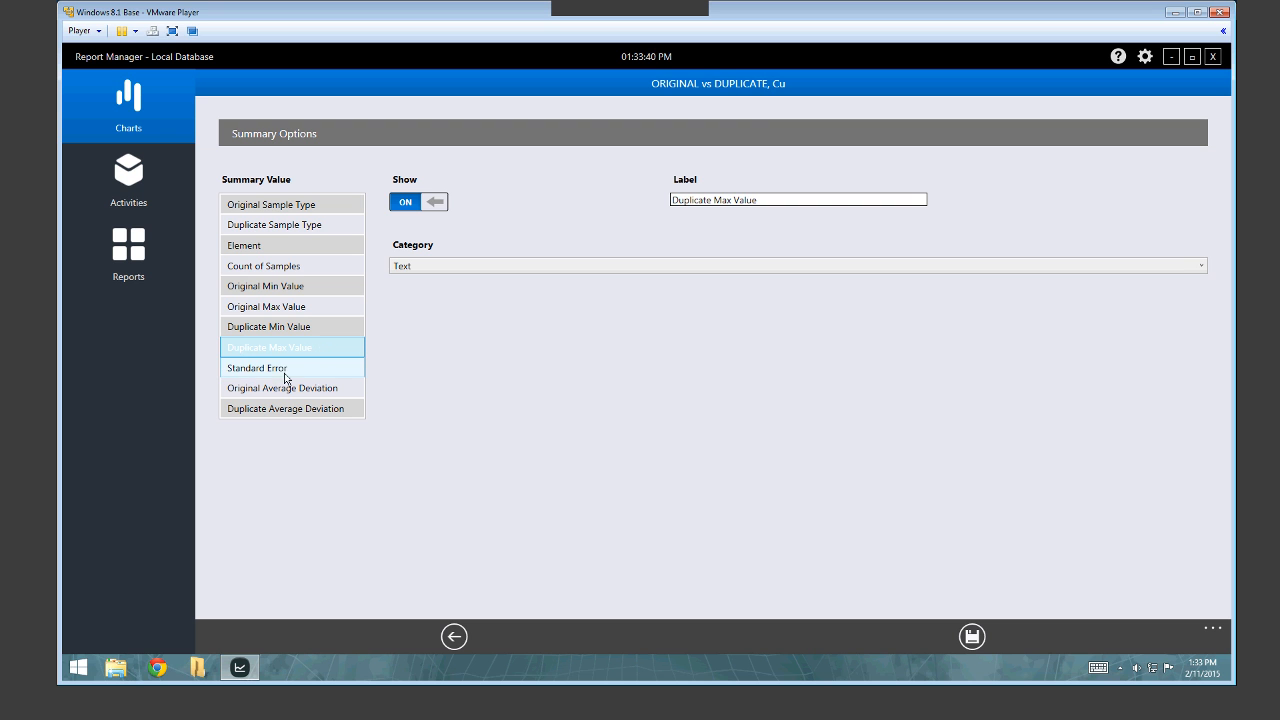
{"action": "left_click", "coordinate": [291, 377]}
{"action": "left_click", "coordinate": [323, 205]}
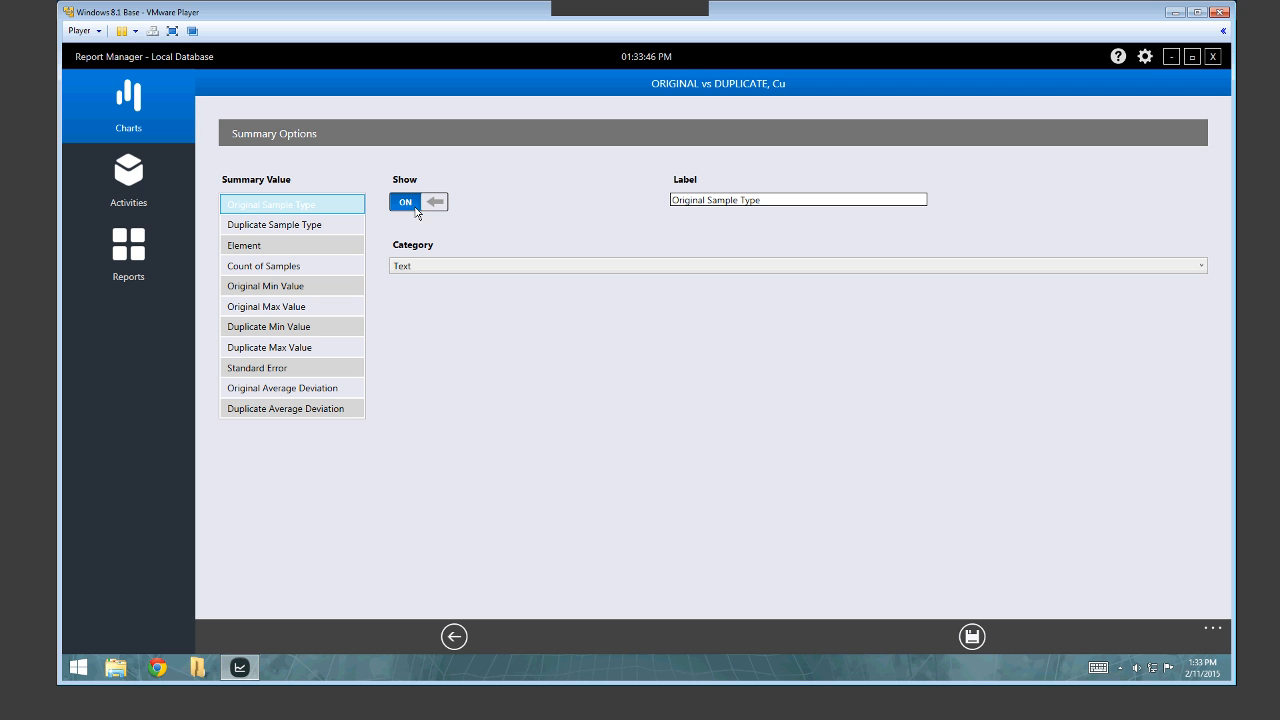
{"action": "left_click", "coordinate": [772, 204]}
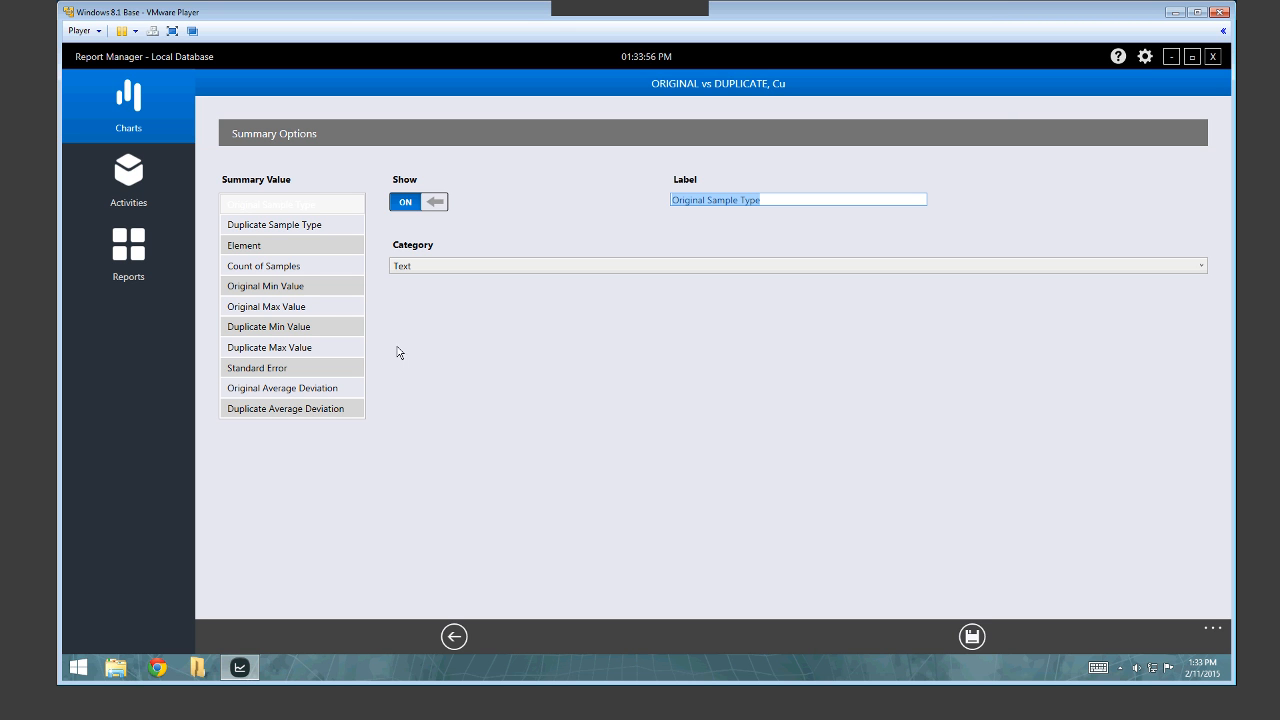
Set Duplicate Max Value's display category to Number and recheck the neighbouring summary entries.
{"action": "left_click", "coordinate": [314, 350]}
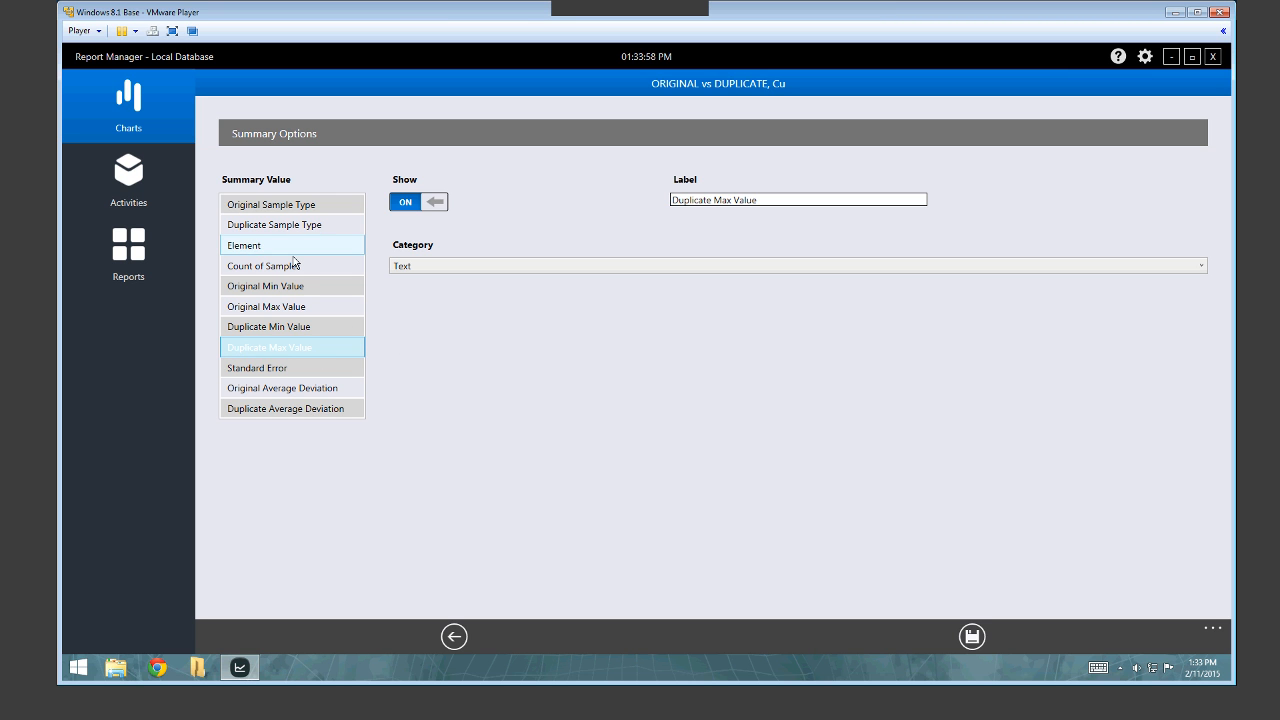
{"action": "left_click", "coordinate": [459, 267]}
{"action": "left_click", "coordinate": [451, 299]}
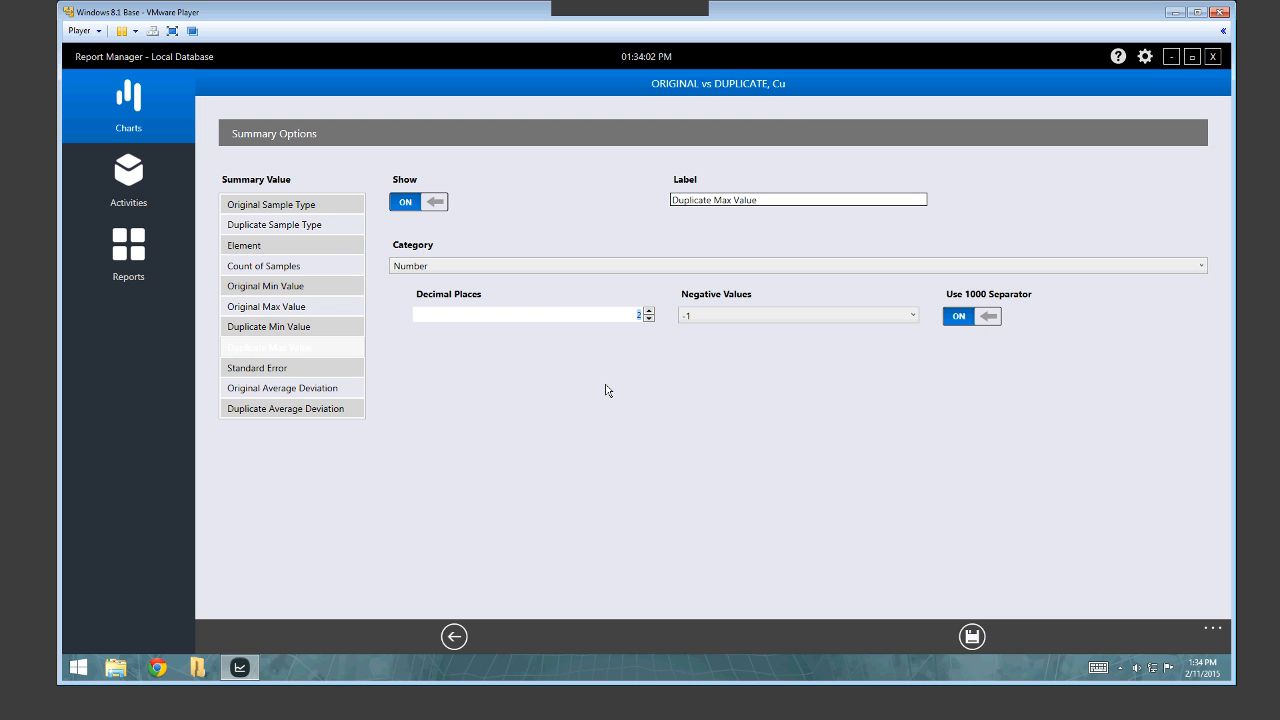
{"action": "left_click", "coordinate": [293, 372]}
{"action": "left_click", "coordinate": [302, 389]}
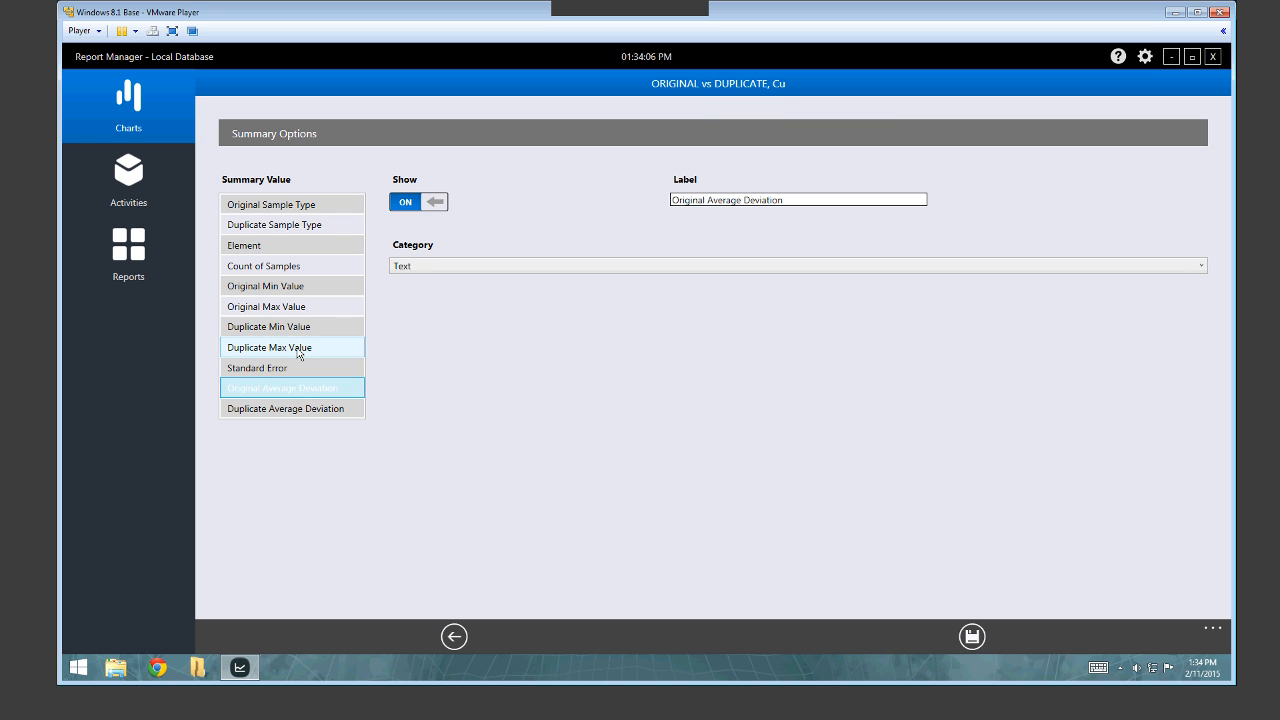
{"action": "left_click", "coordinate": [297, 353]}
{"action": "left_click", "coordinate": [302, 330]}
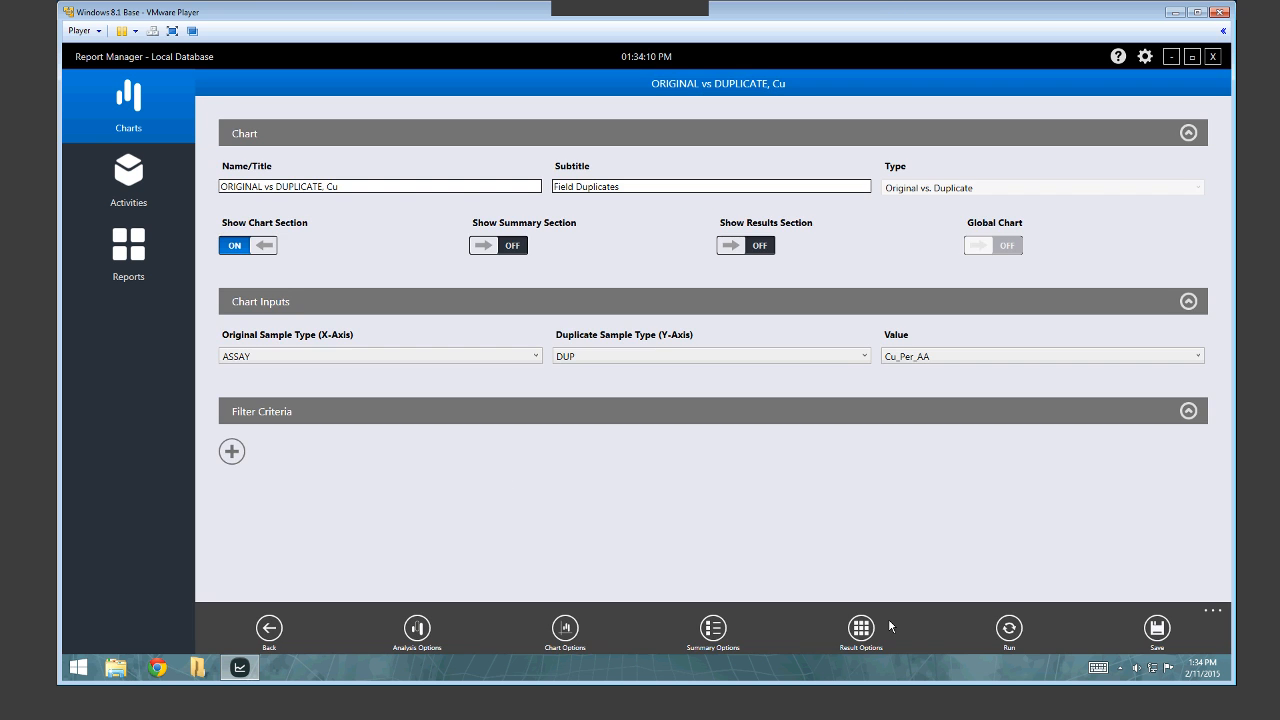
{"action": "left_click", "coordinate": [888, 622]}
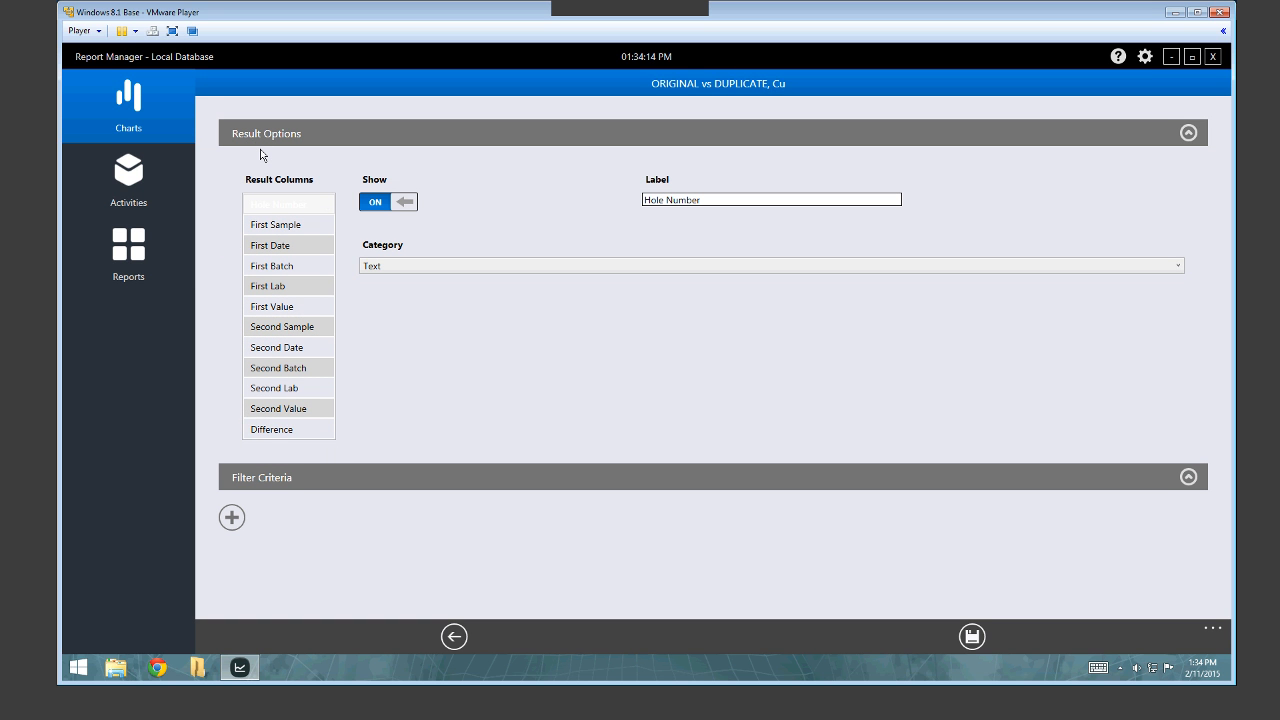
{"action": "left_click", "coordinate": [305, 225]}
{"action": "left_click", "coordinate": [305, 286]}
{"action": "left_click", "coordinate": [308, 308]}
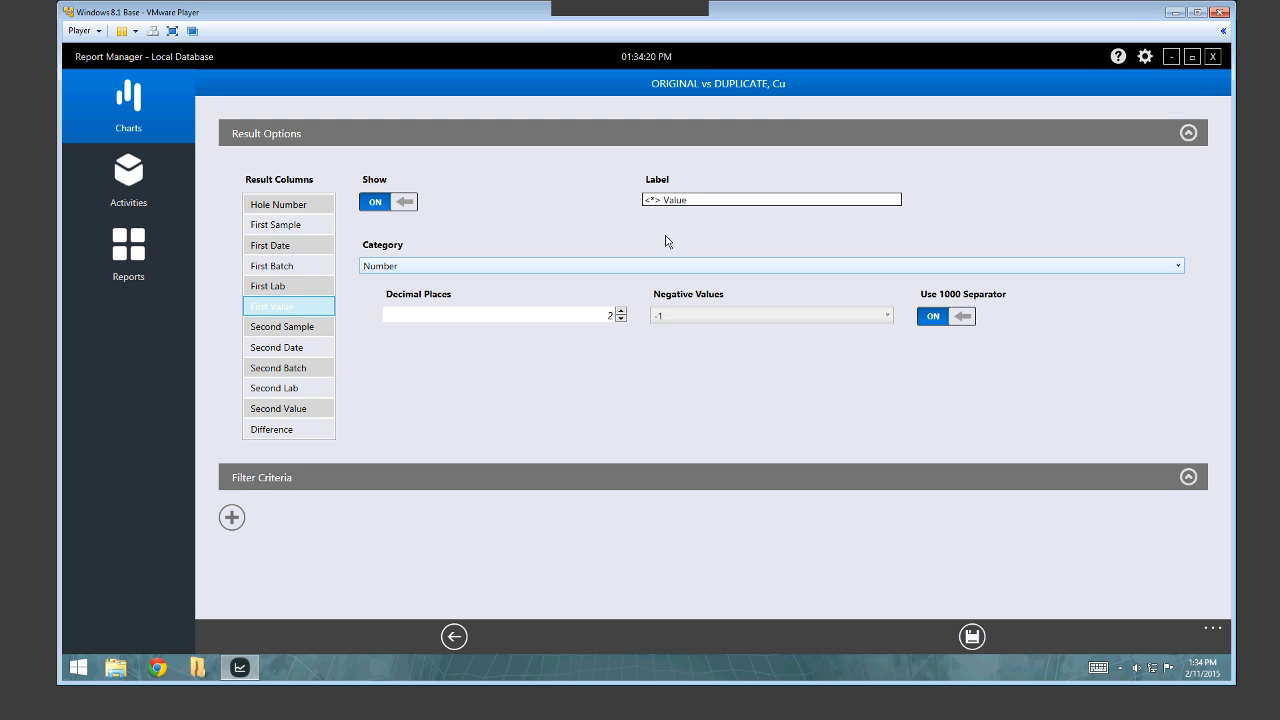
{"action": "left_click", "coordinate": [290, 264]}
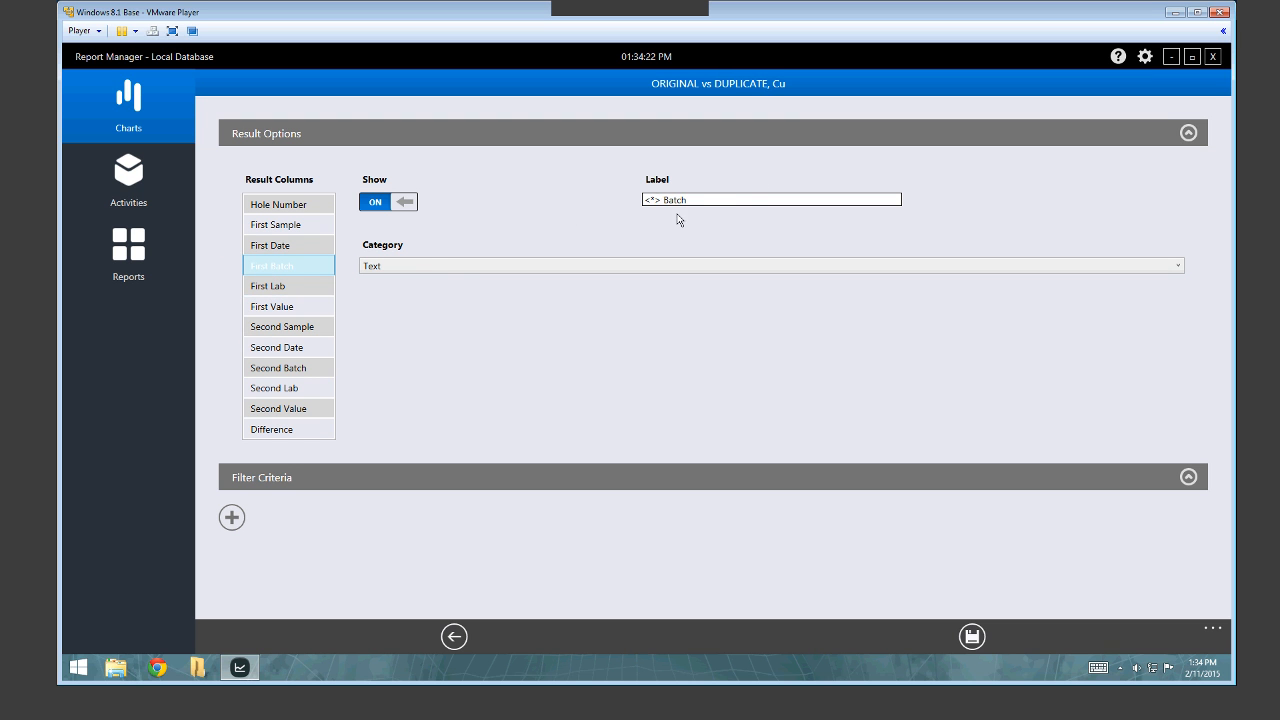
{"action": "left_click", "coordinate": [452, 266]}
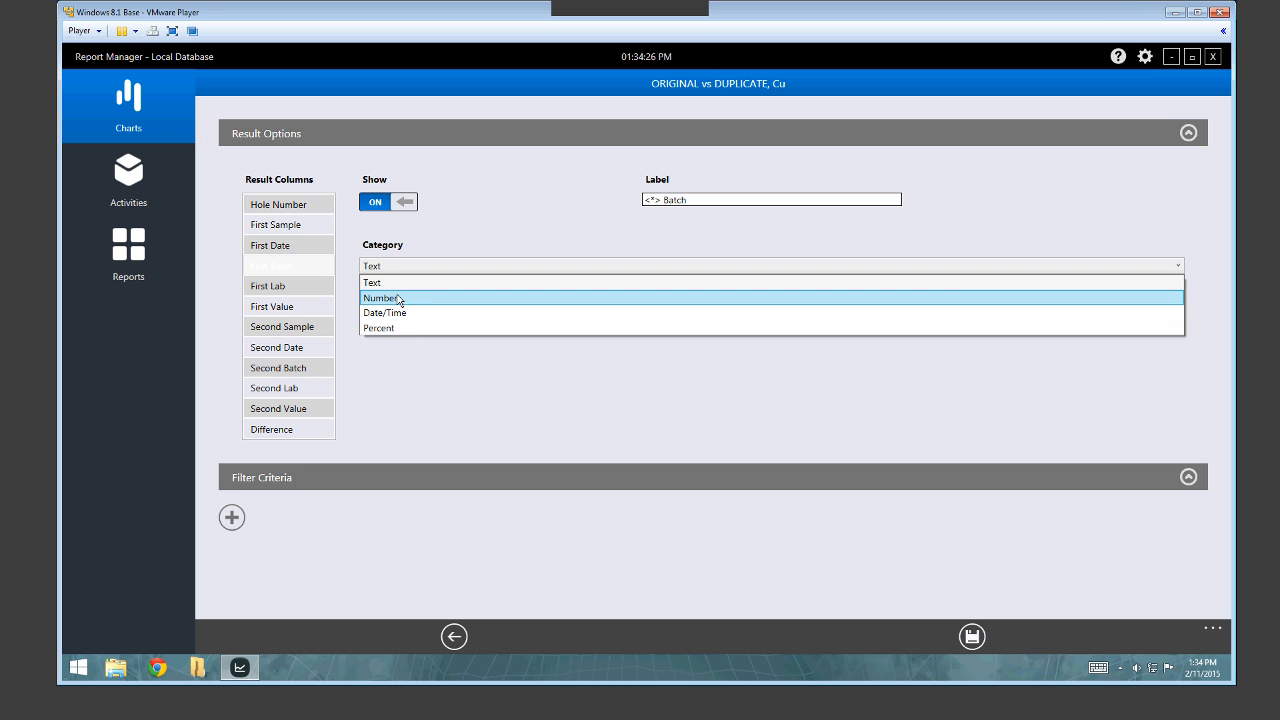
{"action": "left_click", "coordinate": [630, 385]}
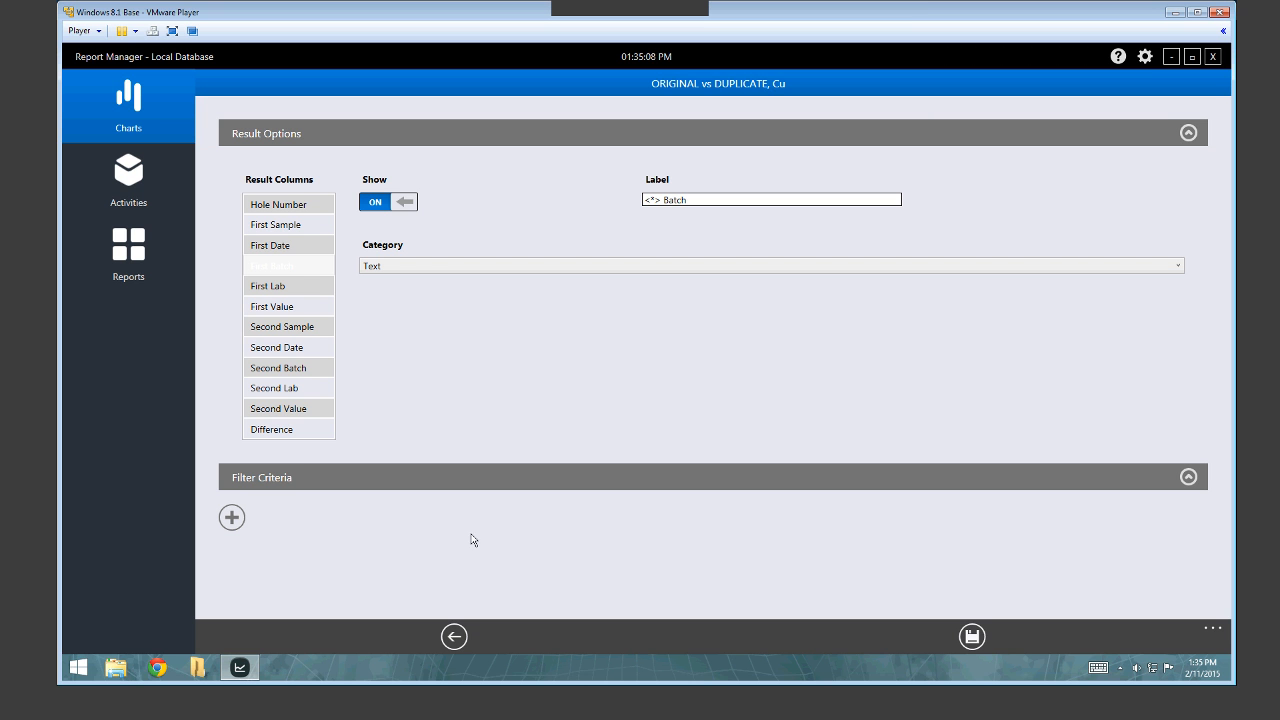
{"action": "left_click", "coordinate": [231, 519]}
{"action": "left_click", "coordinate": [357, 514]}
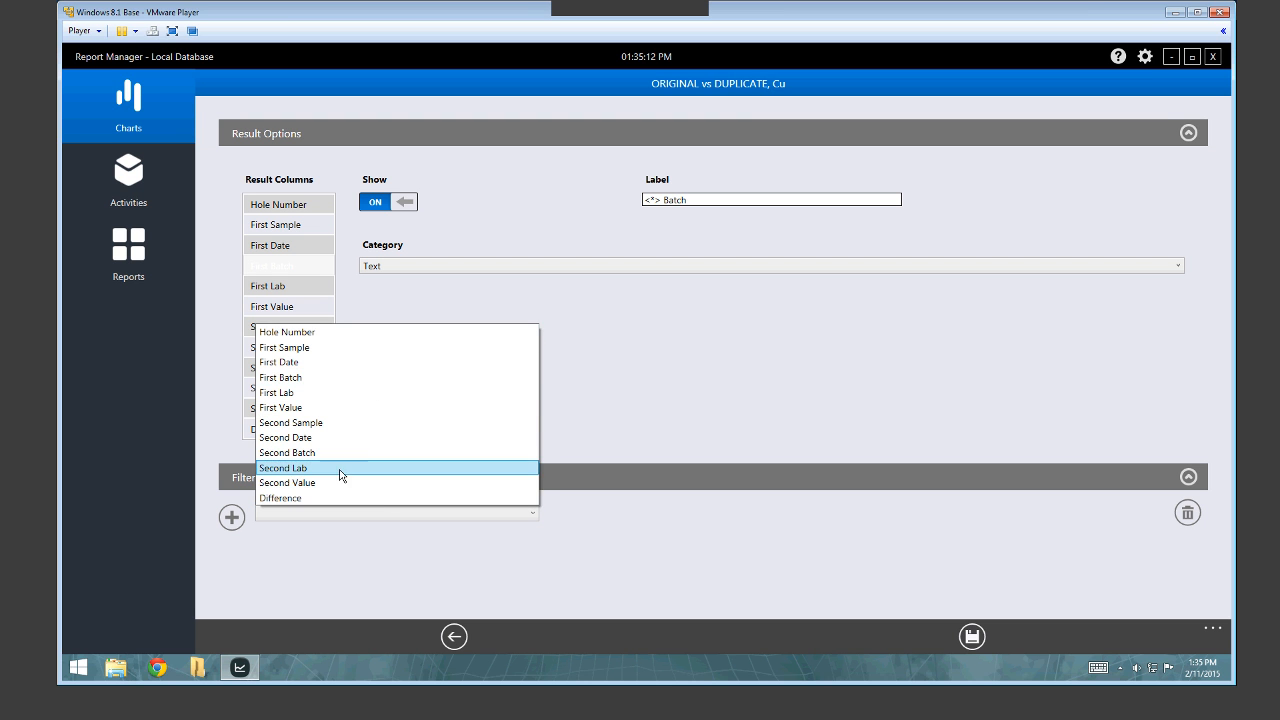
{"action": "left_click", "coordinate": [361, 542]}
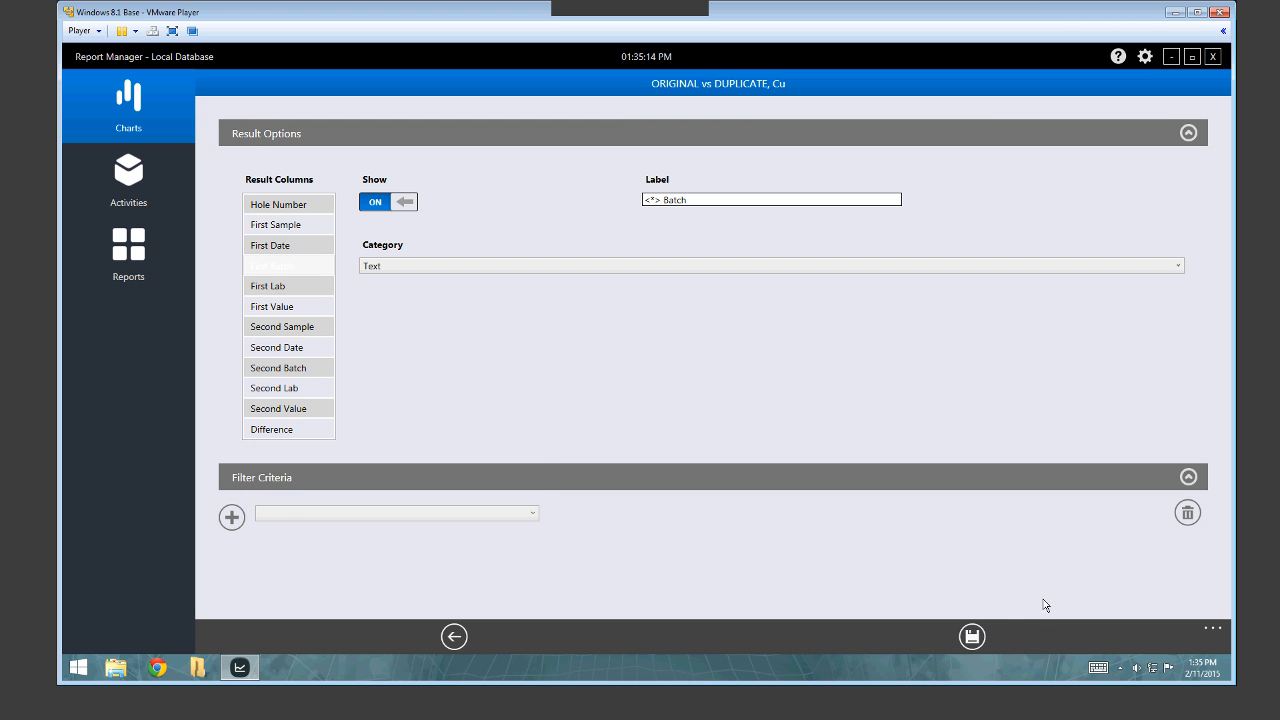
{"action": "left_click", "coordinate": [1187, 513]}
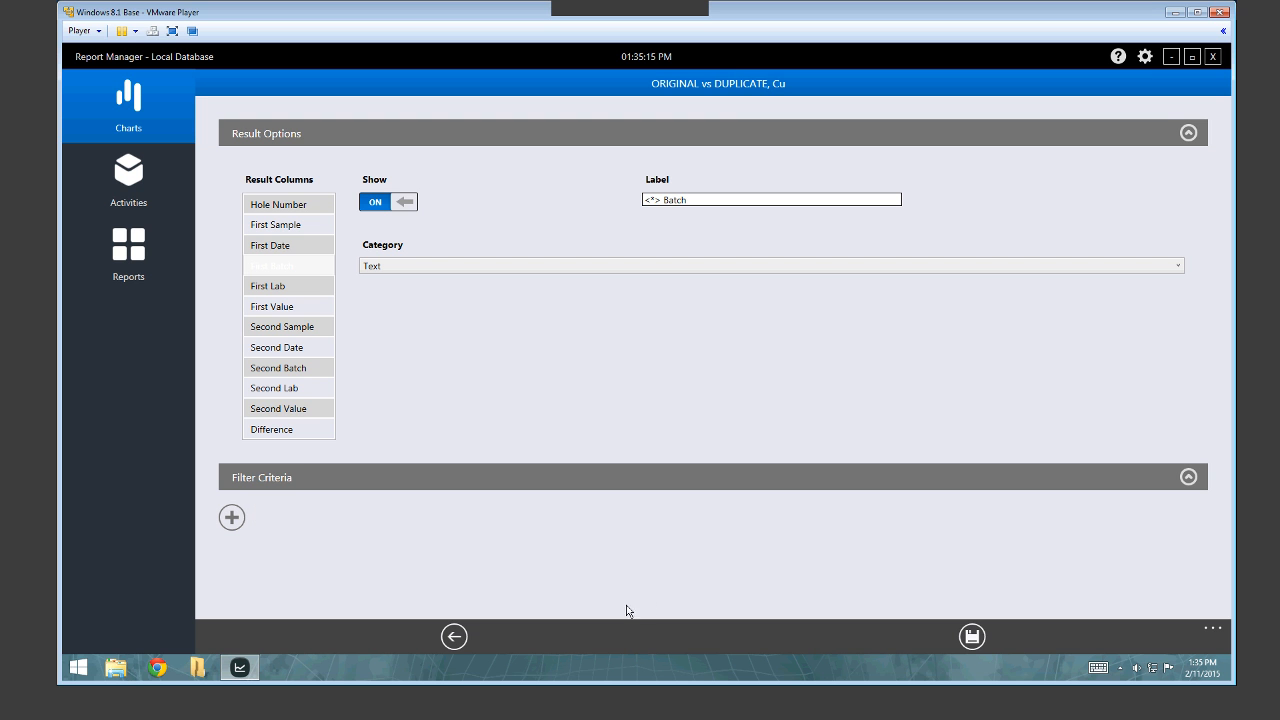
{"action": "left_click", "coordinate": [453, 640]}
Run the DIFFERENCE vs MEAN of DUPLICATES, Au scatter chart from the Charts gallery, then return to the gallery.
{"action": "left_click", "coordinate": [272, 637]}
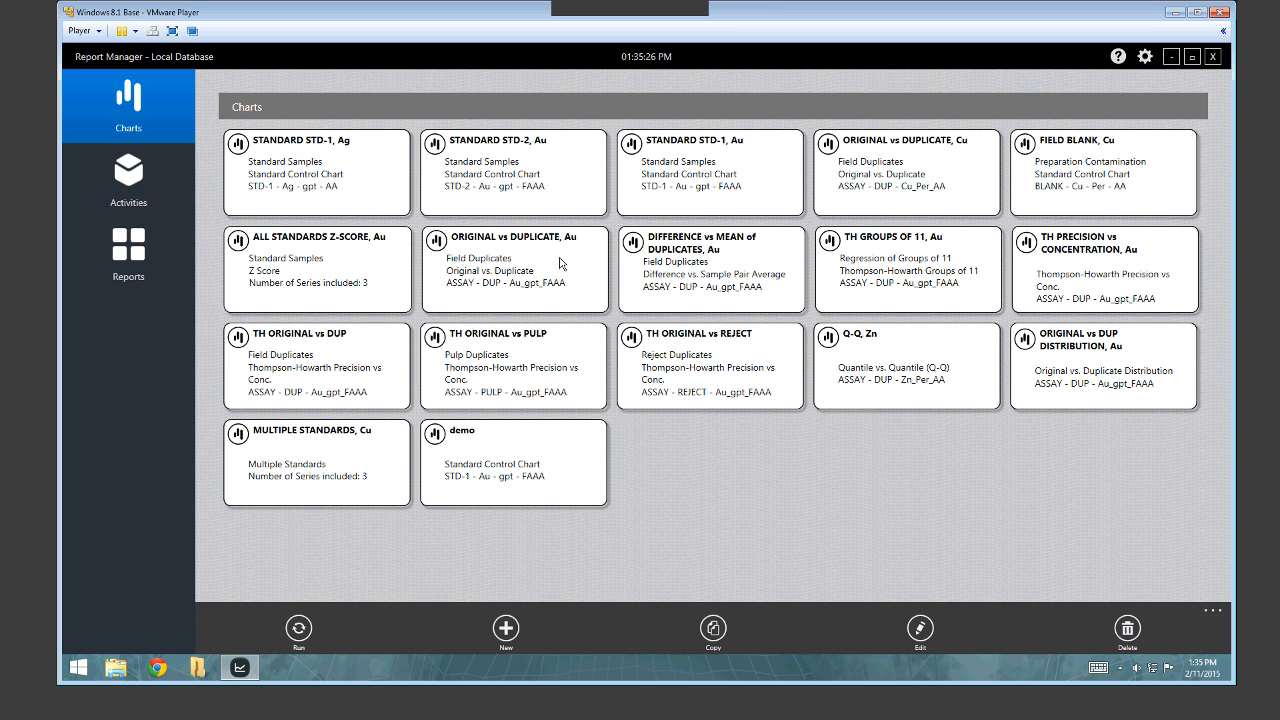
{"action": "left_click", "coordinate": [724, 263]}
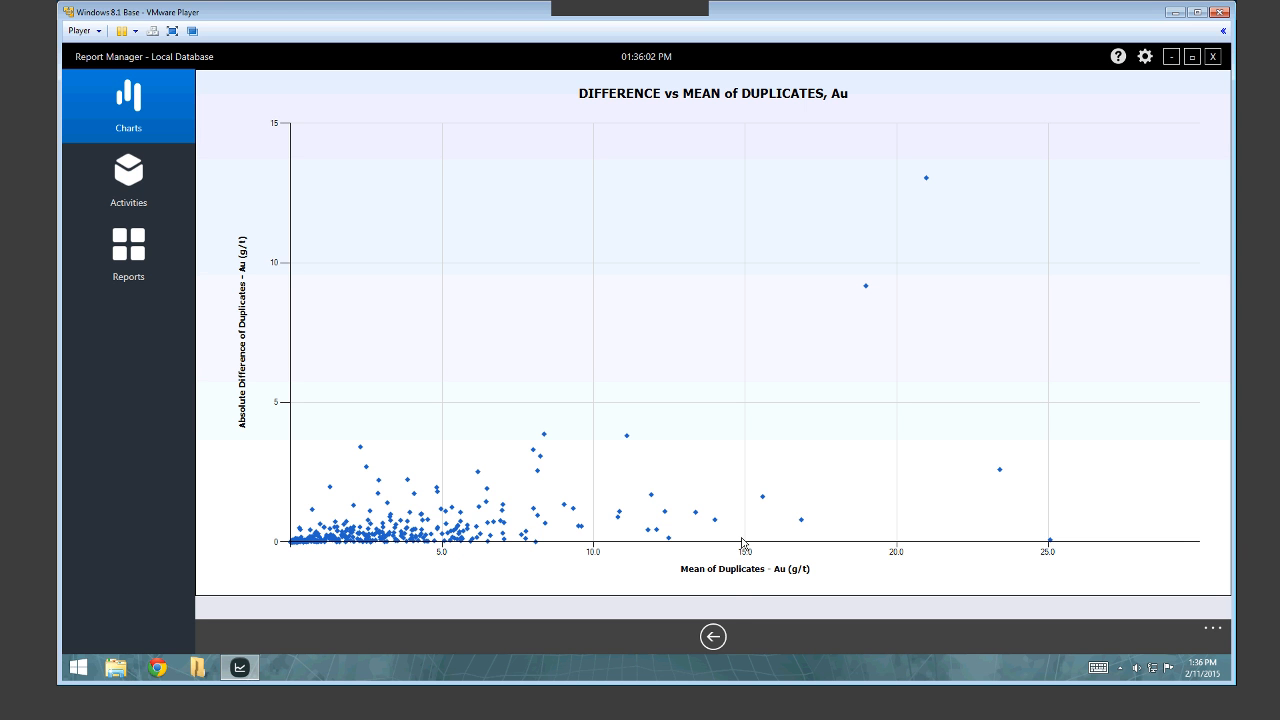
{"action": "left_click", "coordinate": [716, 639]}
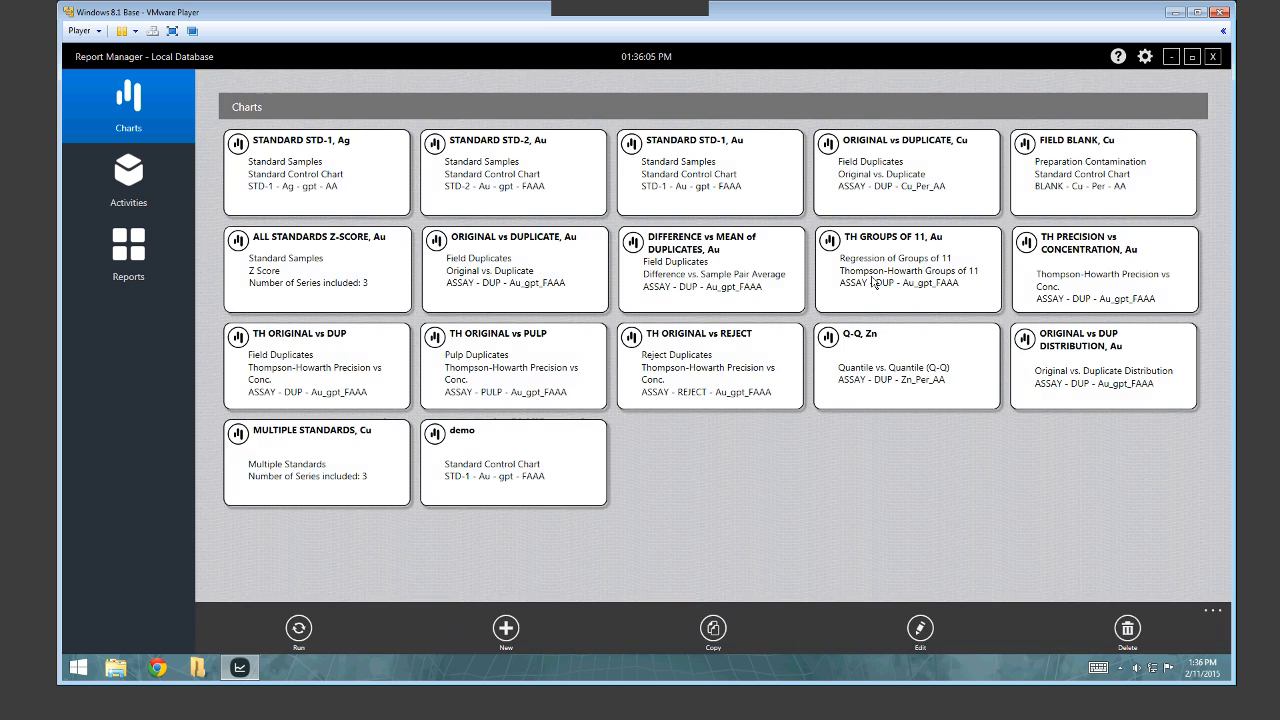
{"action": "left_click", "coordinate": [896, 270]}
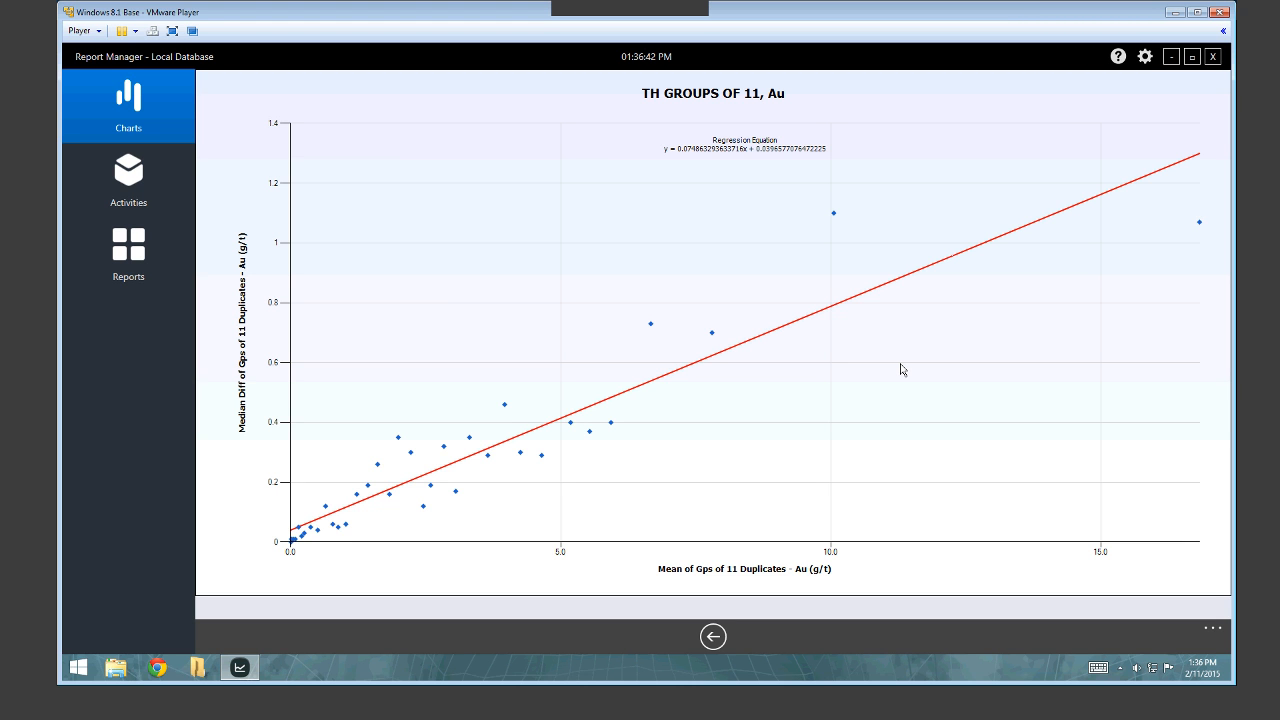
{"action": "left_click", "coordinate": [713, 645]}
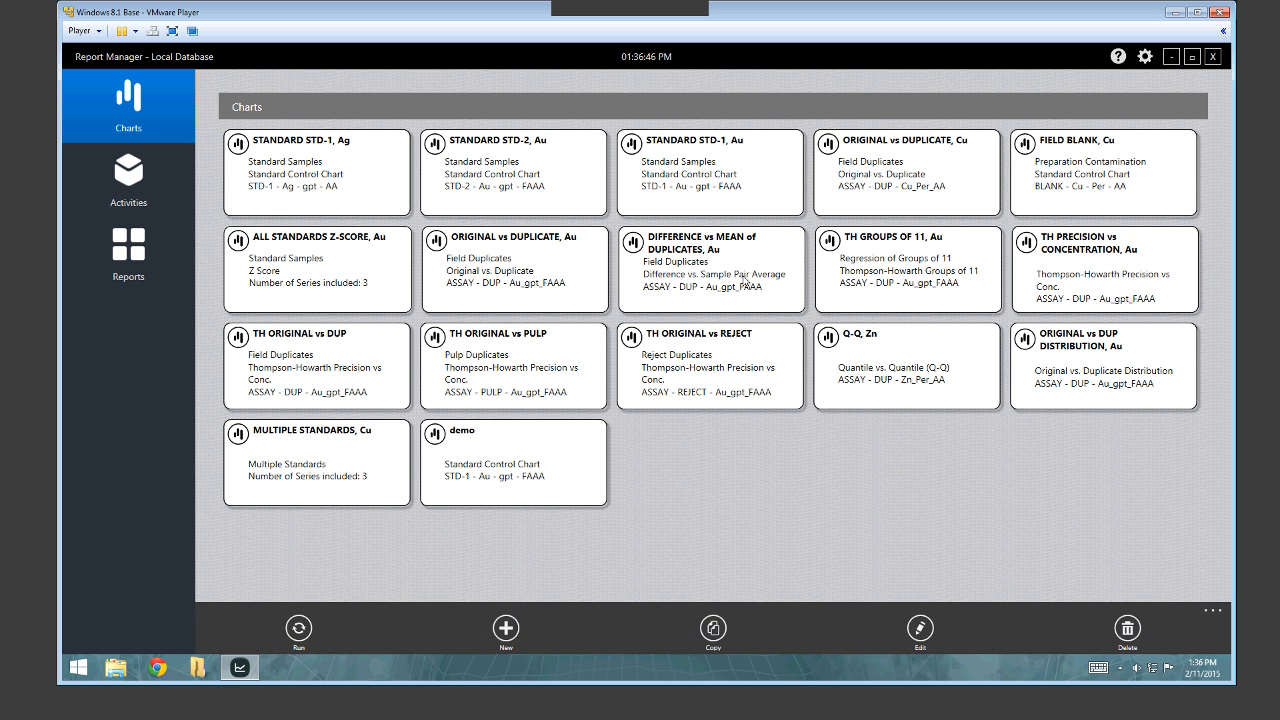
{"action": "left_click", "coordinate": [1084, 300]}
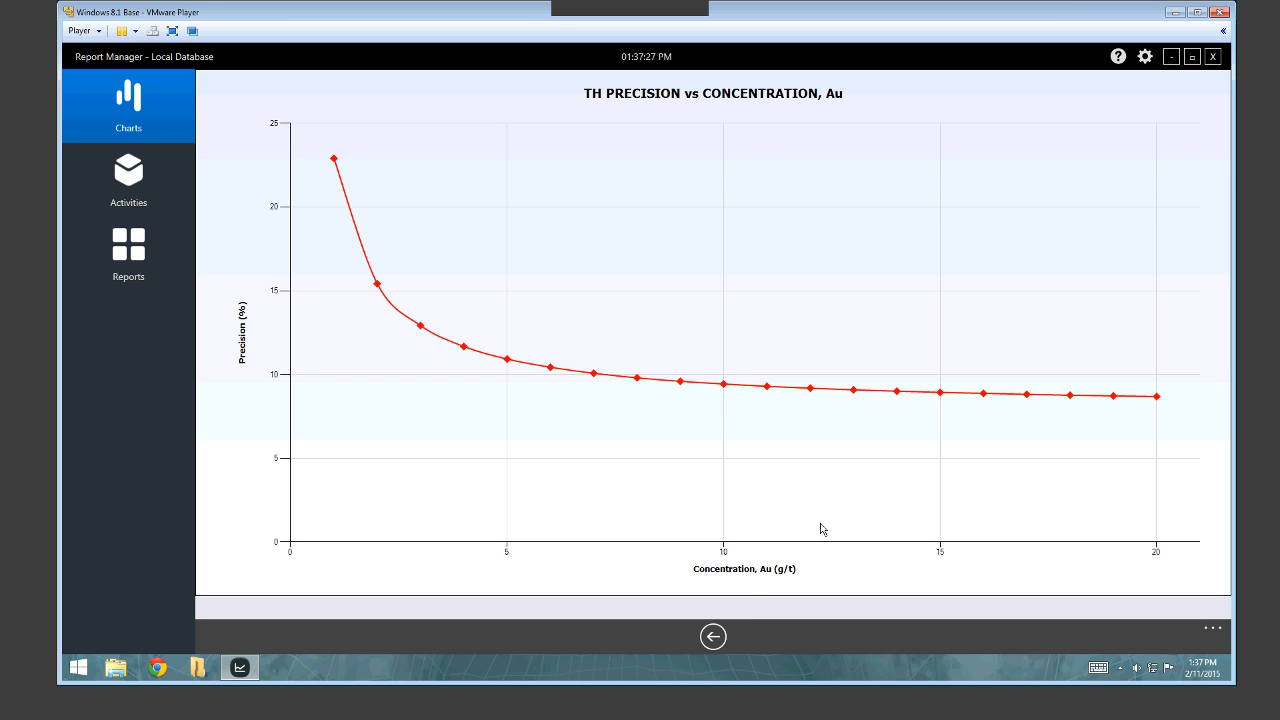
{"action": "left_click", "coordinate": [716, 638]}
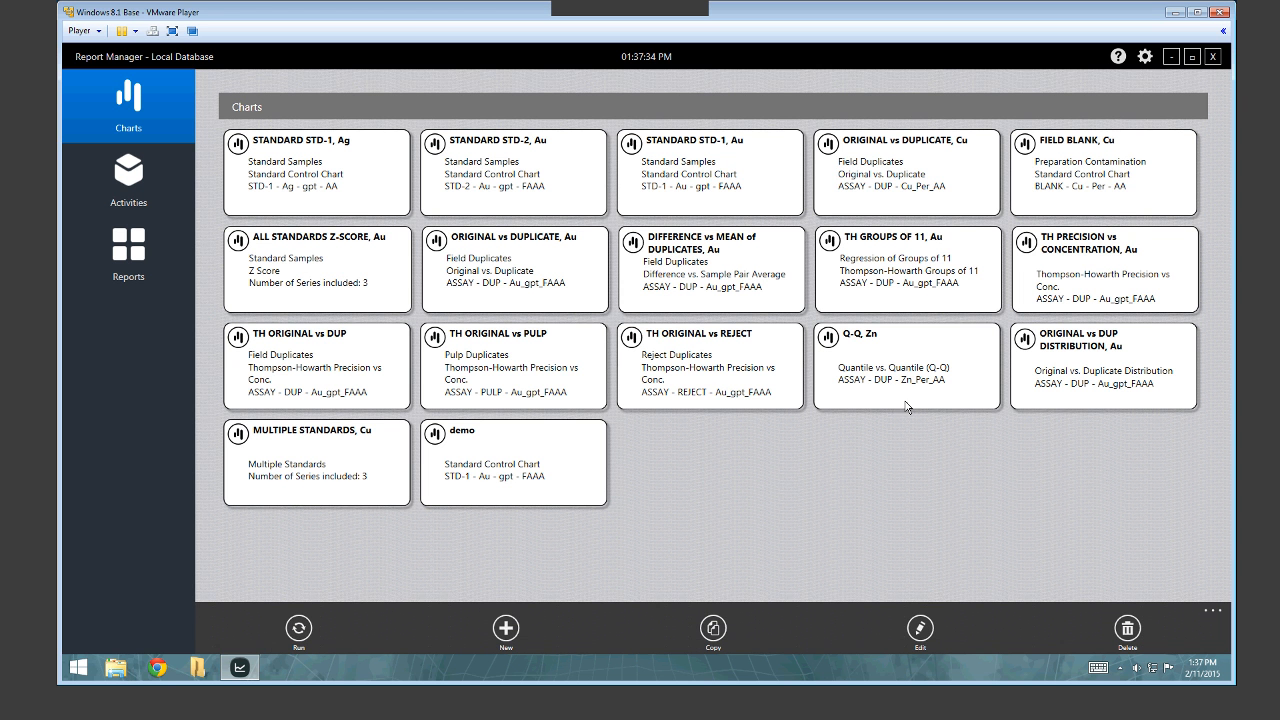
{"action": "left_click", "coordinate": [894, 362]}
{"action": "left_click", "coordinate": [906, 363]}
{"action": "left_click", "coordinate": [906, 363]}
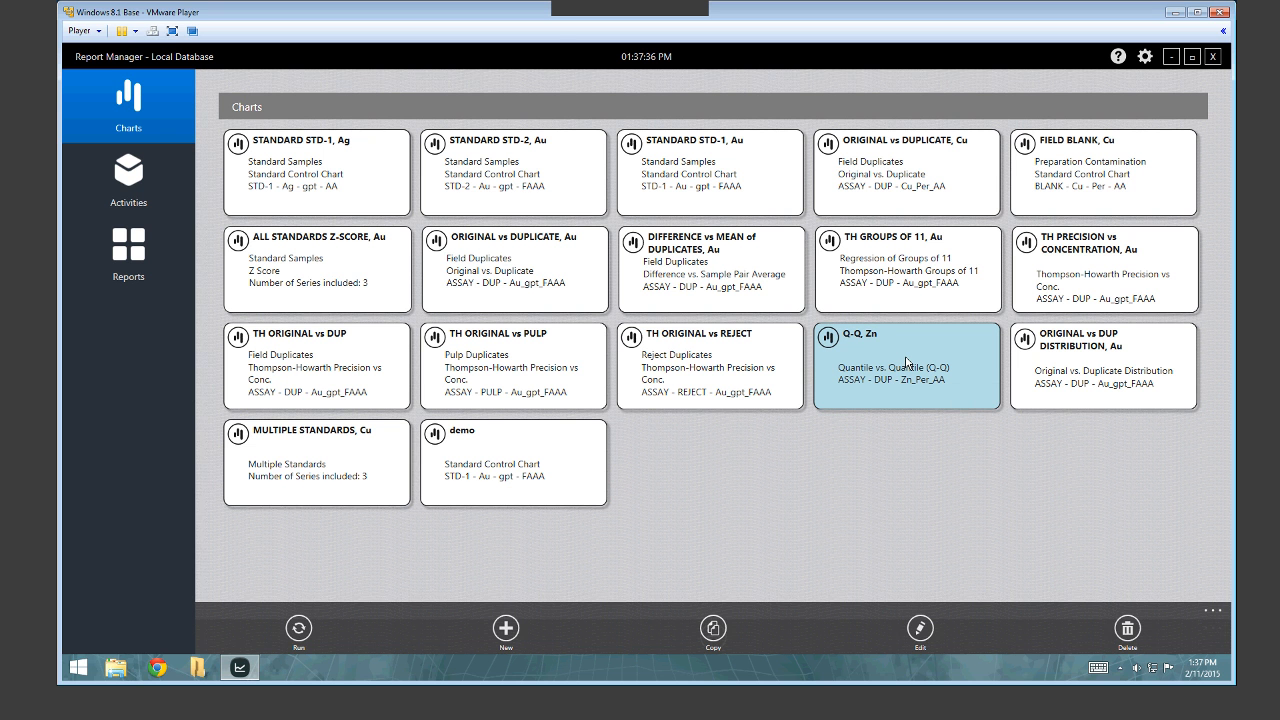
{"action": "double_click", "coordinate": [906, 363]}
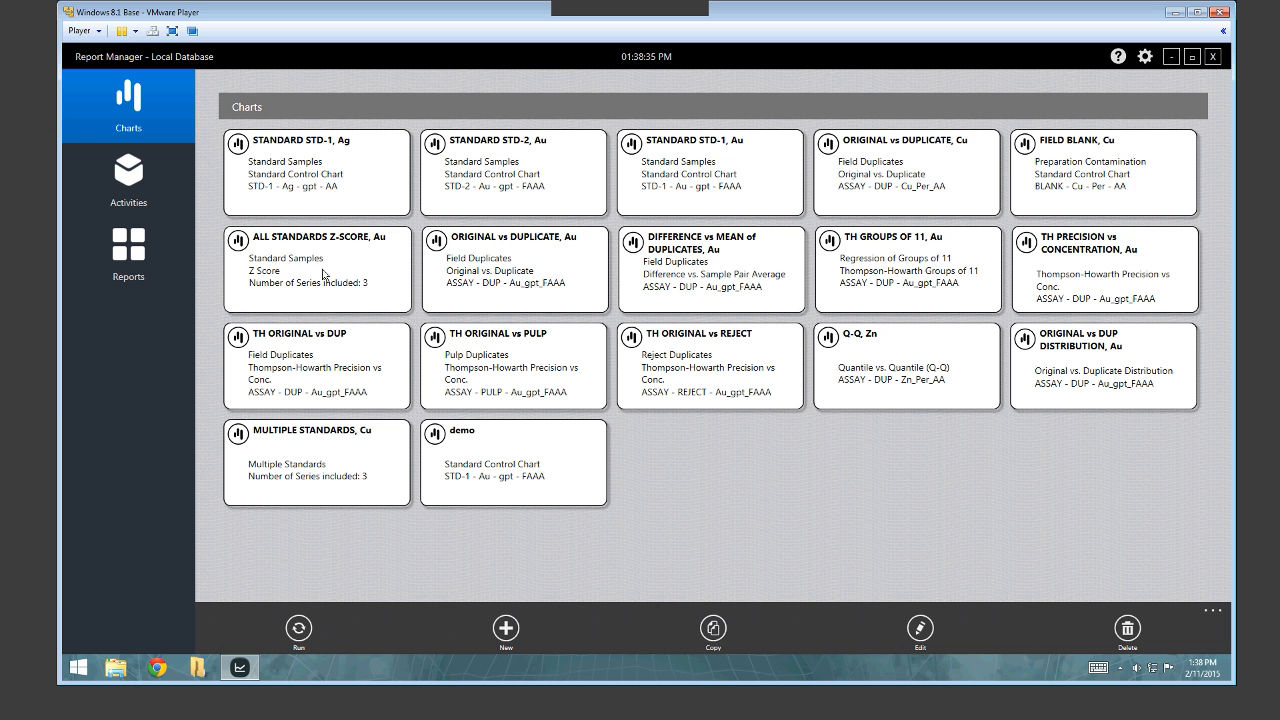
Run the ALL STANDARDS Z-SCORE, Au chart to plot STD-1, STD-2 and STD-3 z-scores.
{"action": "left_click", "coordinate": [322, 270]}
{"action": "double_click", "coordinate": [322, 273]}
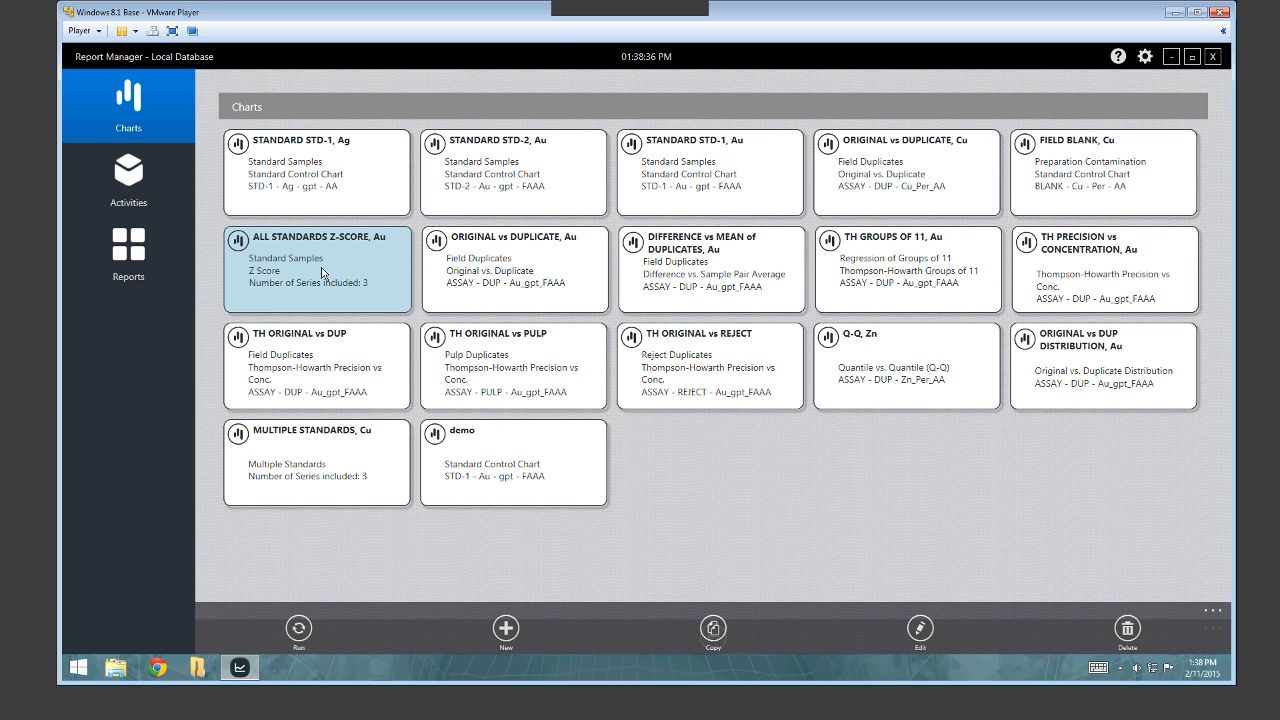
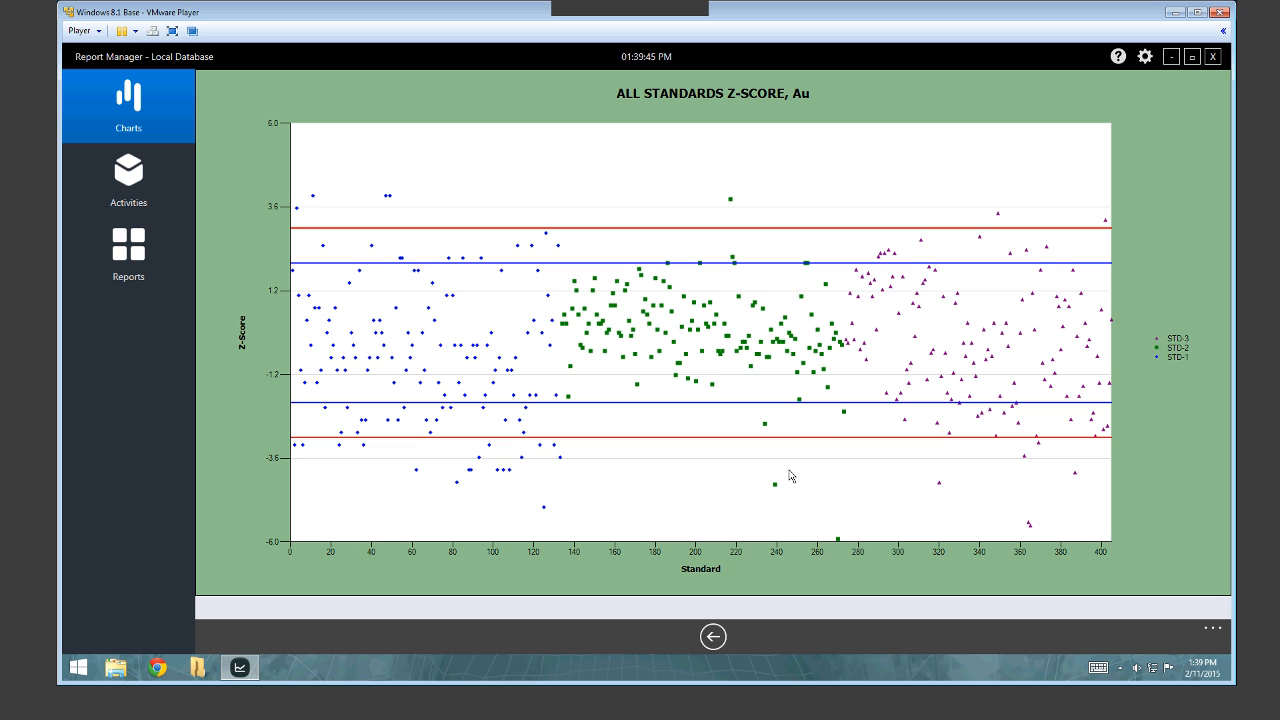
Close the ALL STANDARDS Z-SCORE, Au chart via the app bar's back arrow.
{"action": "right_click", "coordinate": [715, 608]}
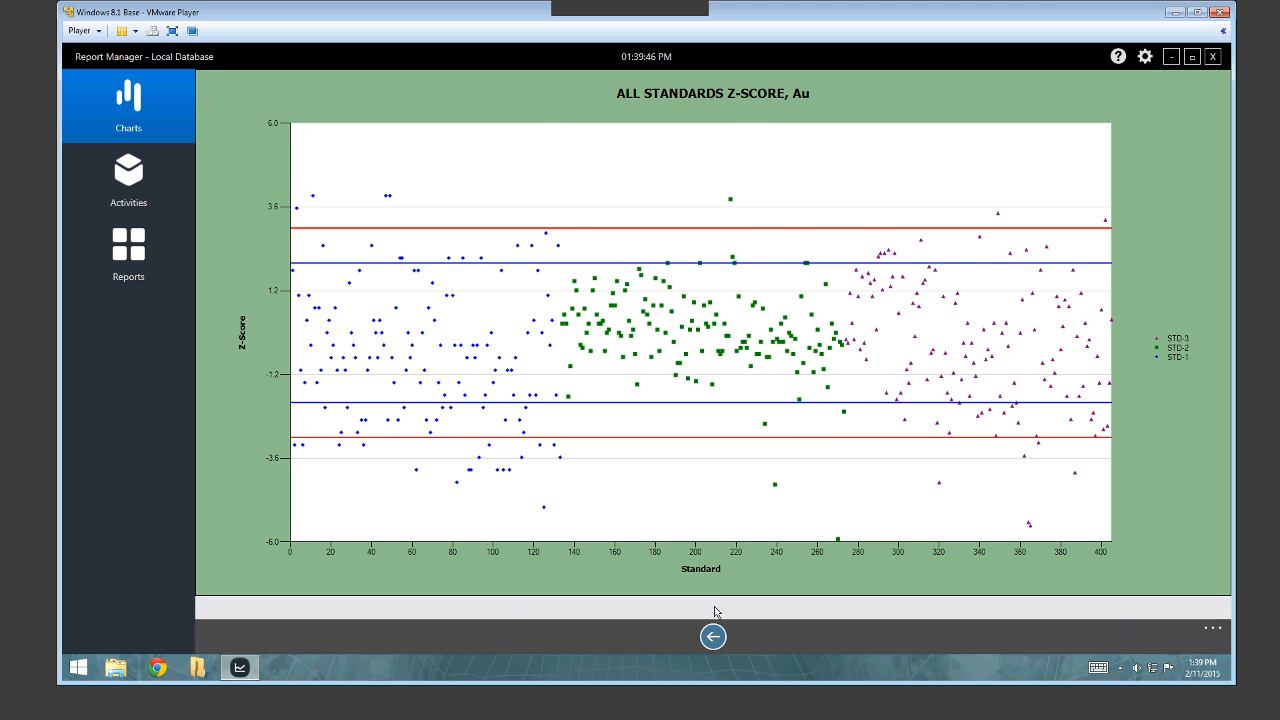
{"action": "left_click", "coordinate": [713, 636]}
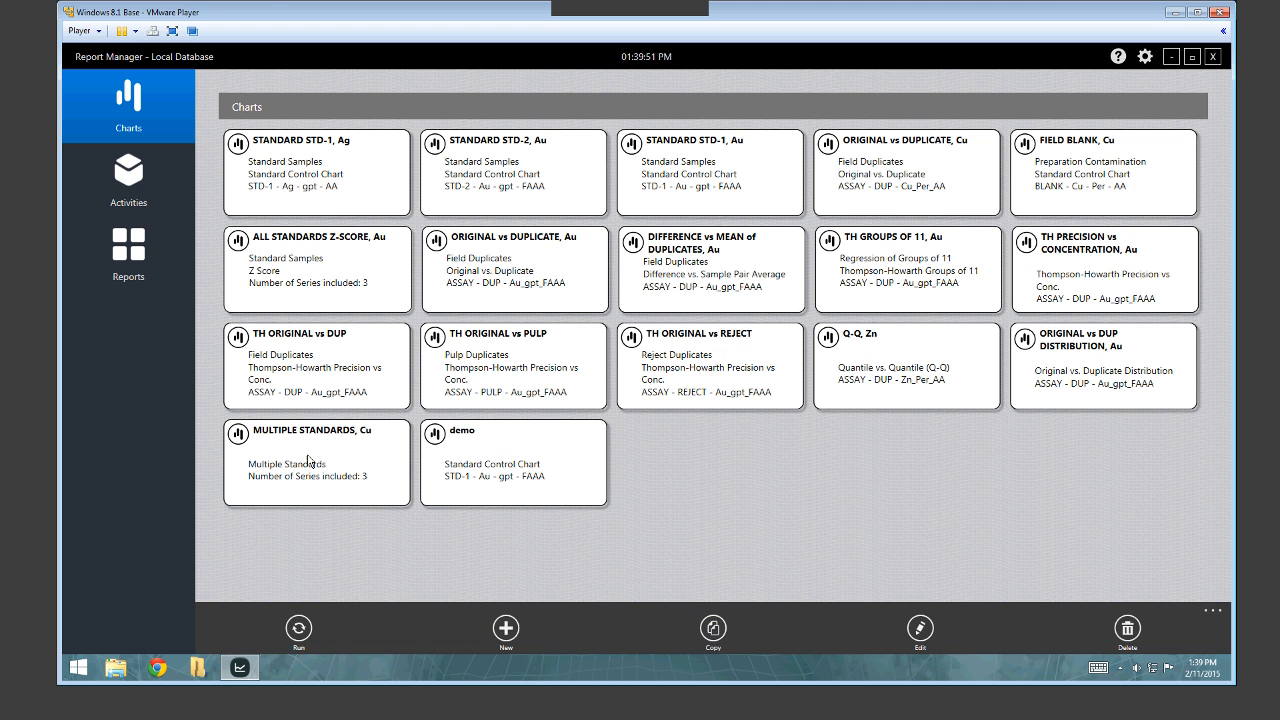
{"action": "left_click", "coordinate": [311, 447]}
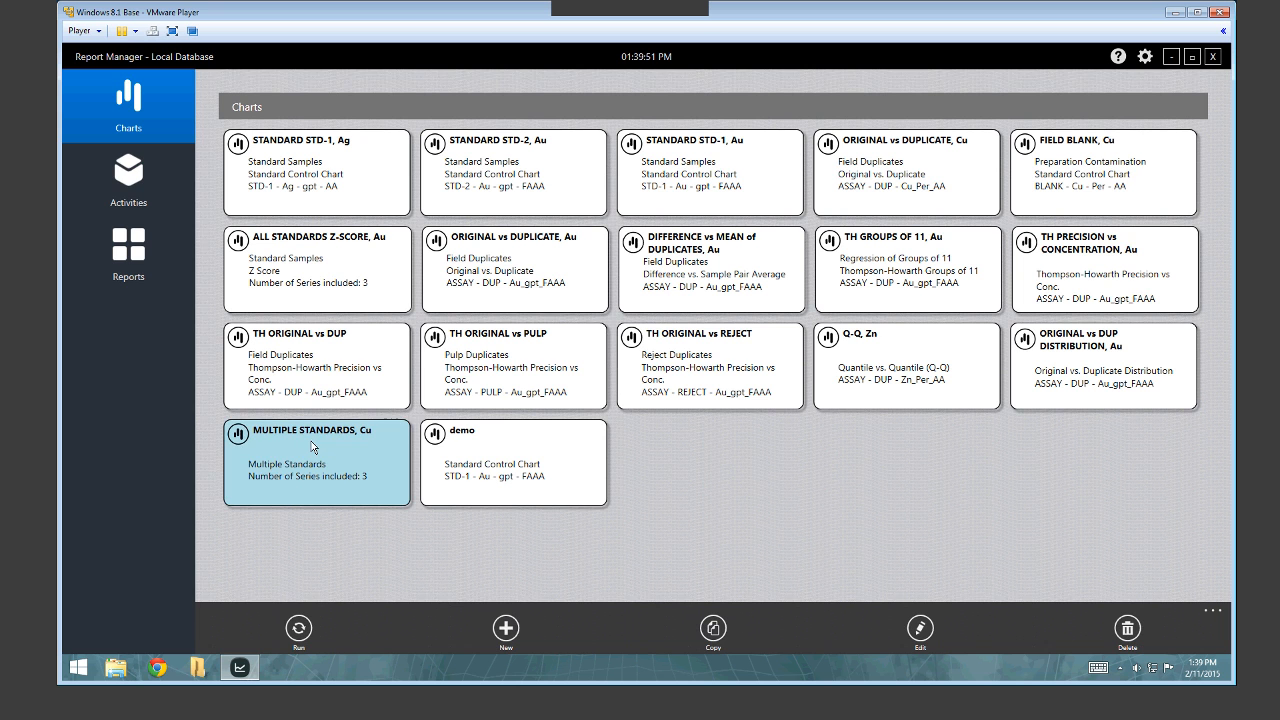
{"action": "double_click", "coordinate": [313, 447]}
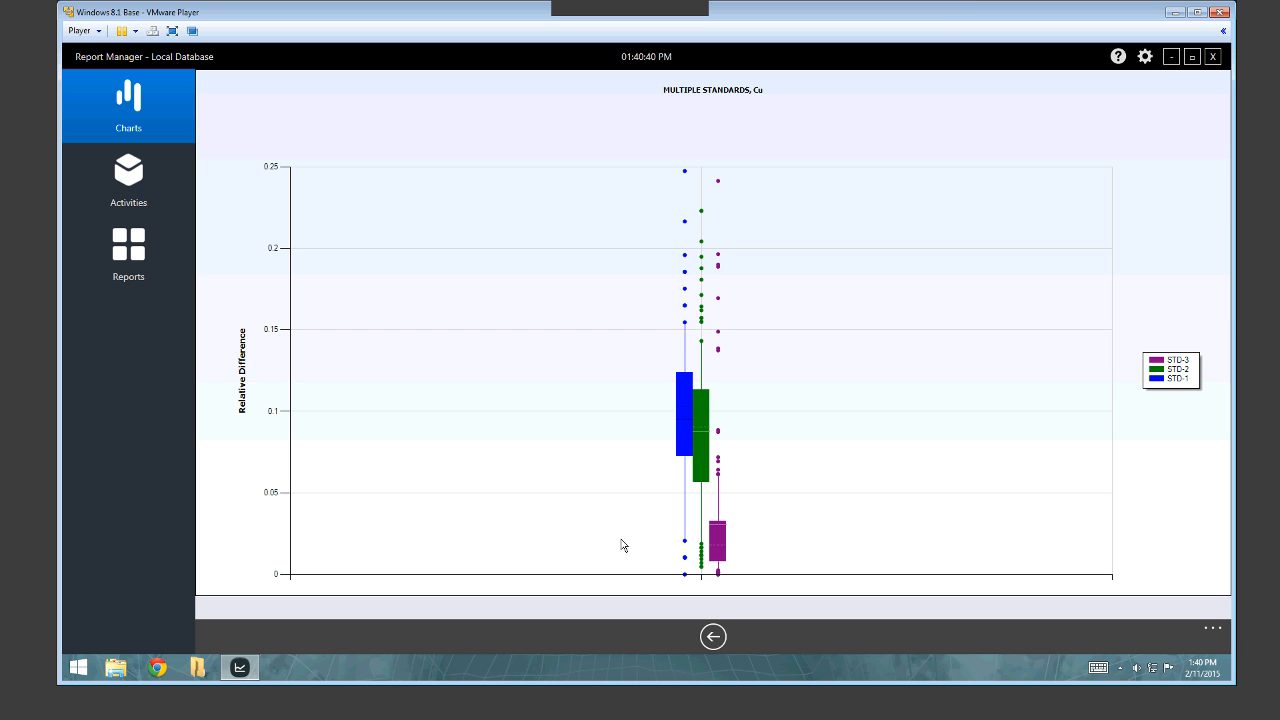
{"action": "left_click", "coordinate": [713, 638]}
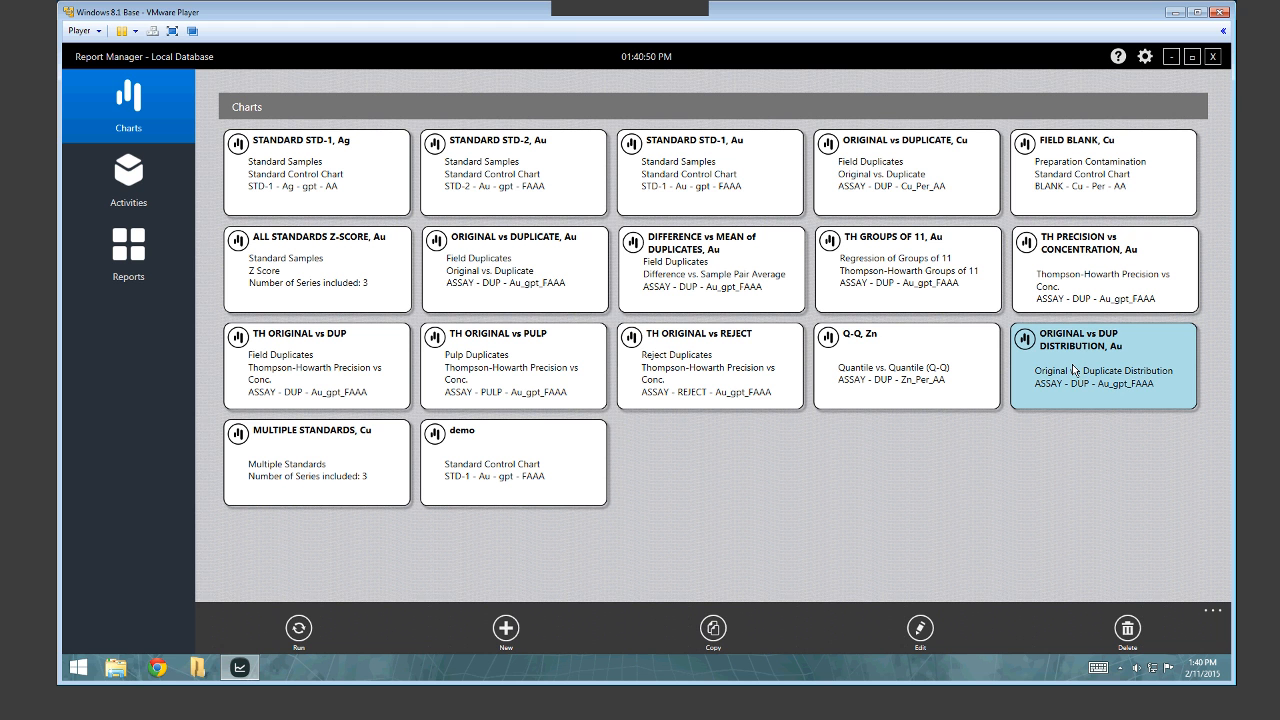
{"action": "left_click", "coordinate": [1082, 368]}
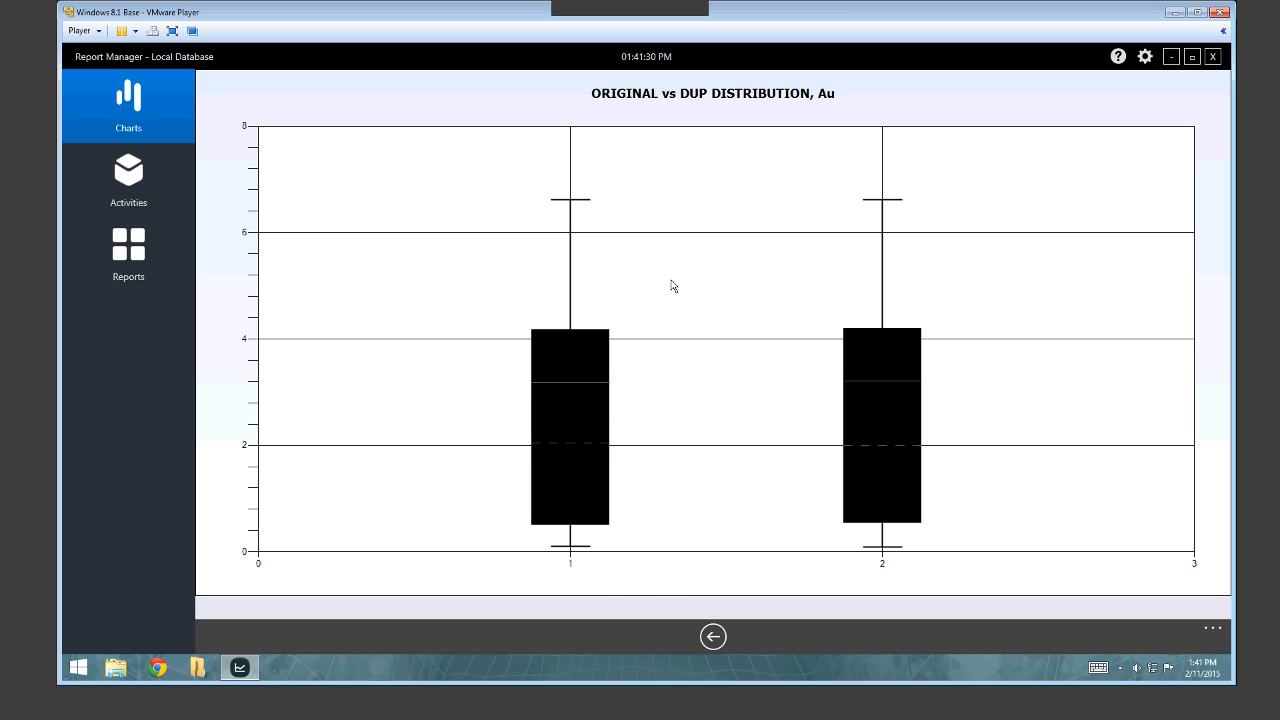
Close the ORIGINAL vs DUP DISTRIBUTION, Au box plot and go back to the Charts list.
{"action": "left_click", "coordinate": [713, 637]}
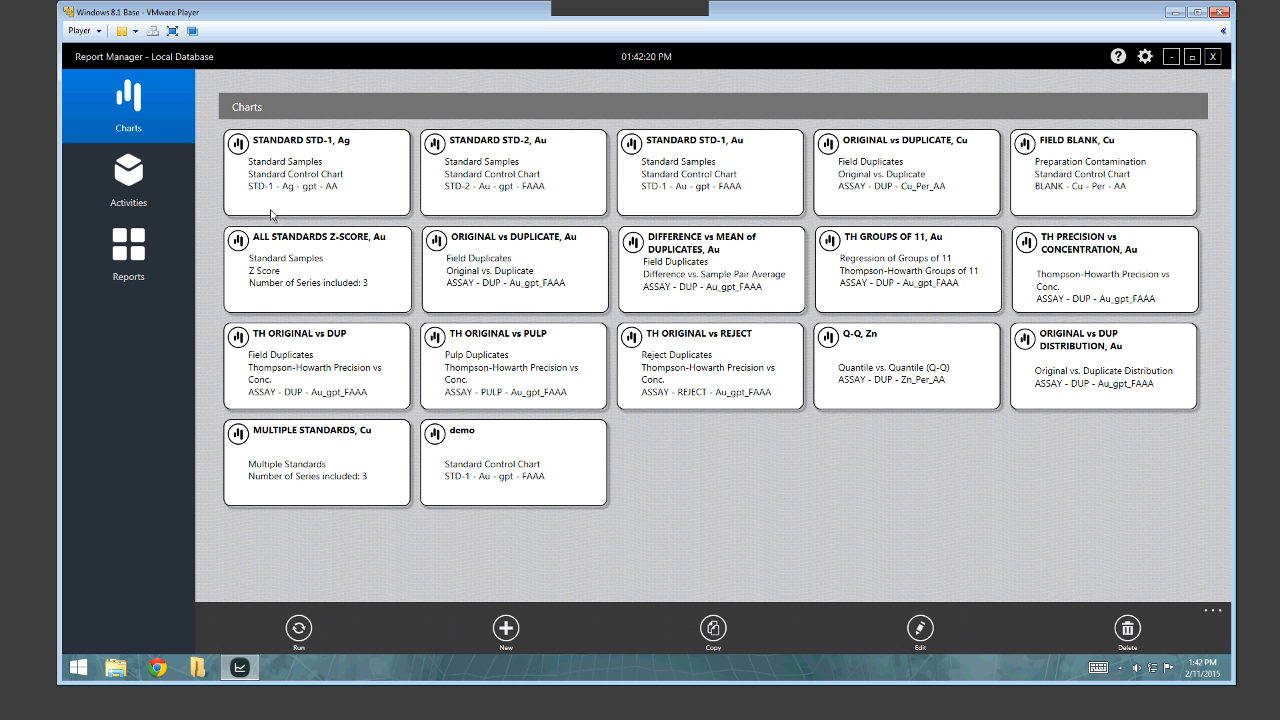
Switch from the Charts list to the Activities page.
{"action": "left_click", "coordinate": [131, 175]}
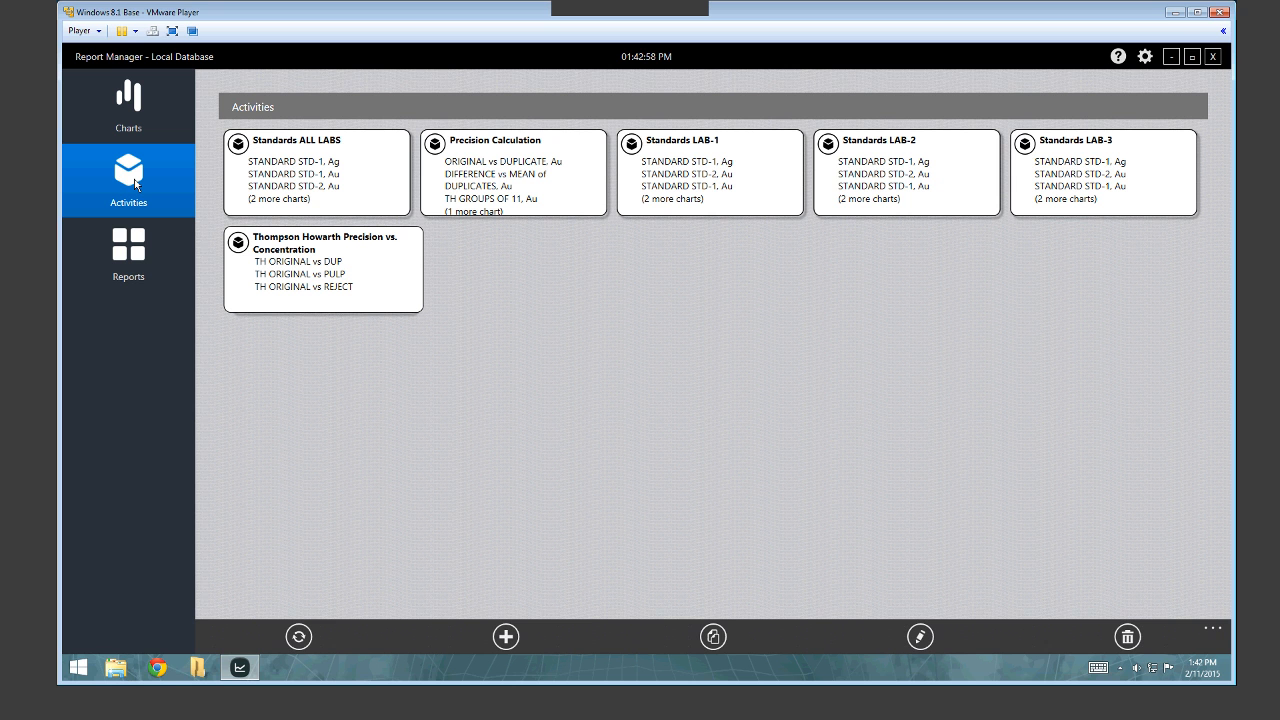
Select the Standards LAB-1 activity card and open it in edit mode.
{"action": "left_click", "coordinate": [741, 156]}
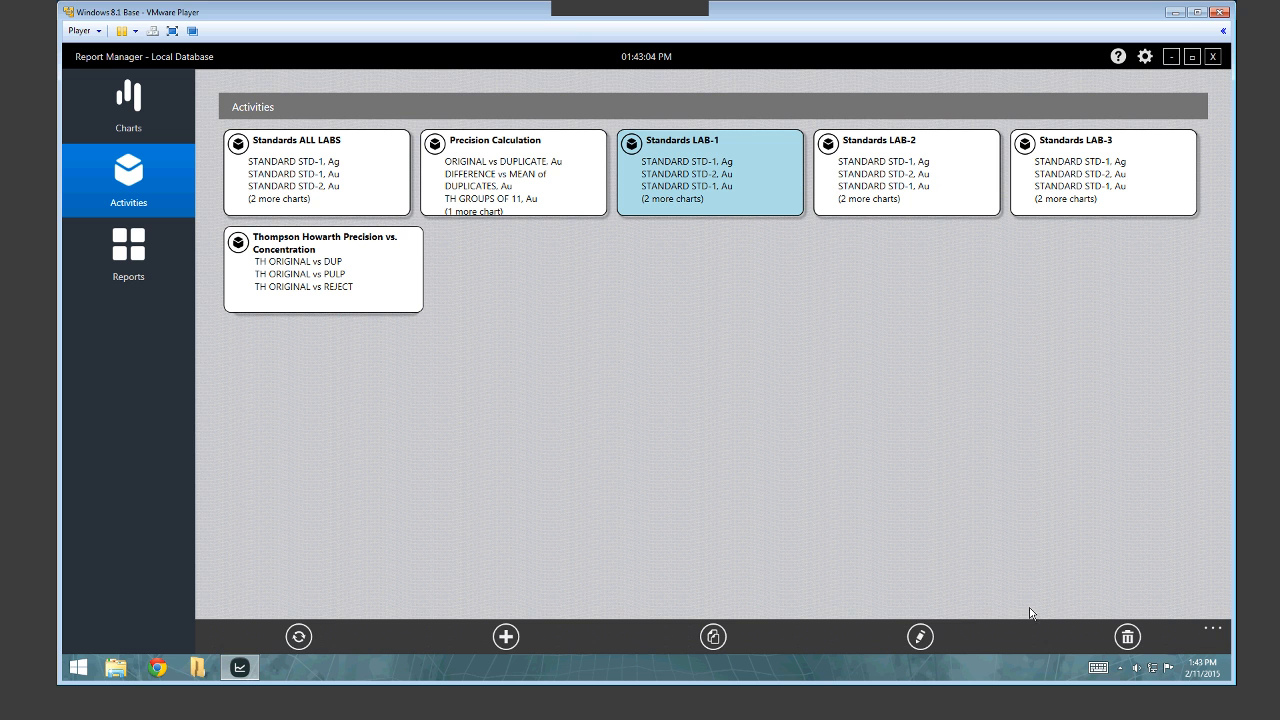
{"action": "left_click", "coordinate": [916, 628]}
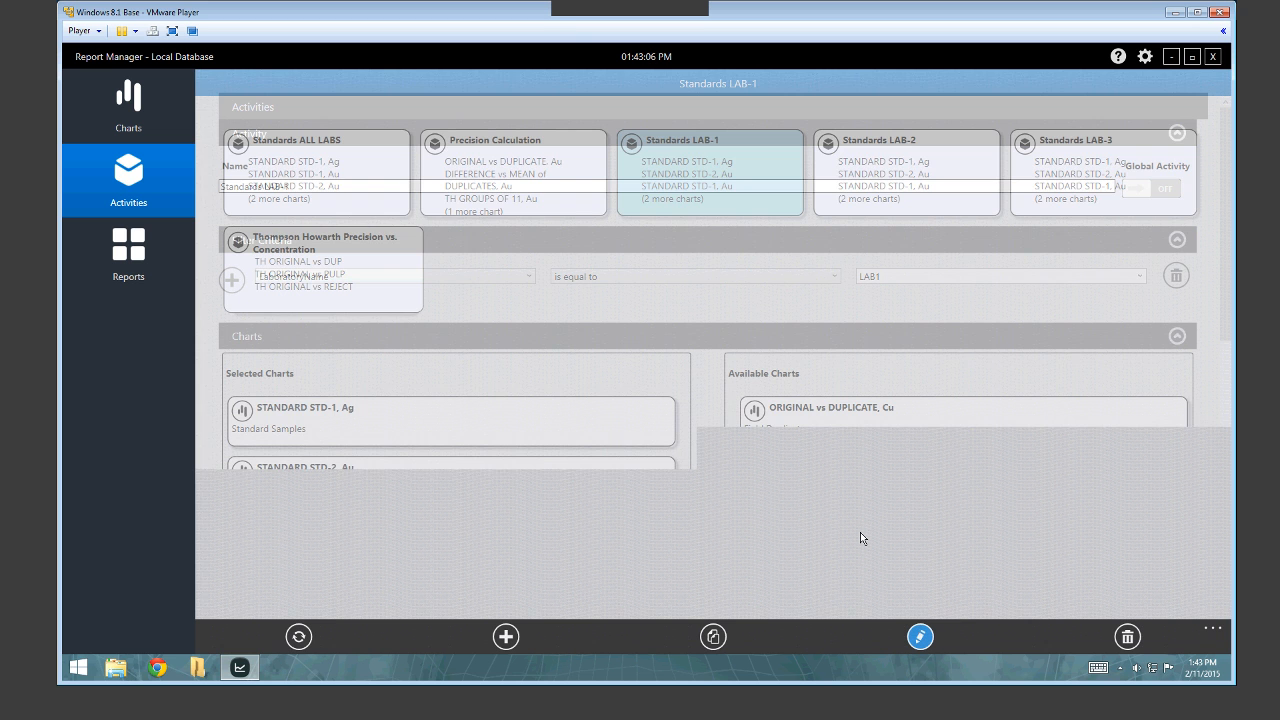
{"action": "scroll", "coordinate": [793, 381], "scroll_direction": "down", "scroll_amount": 3}
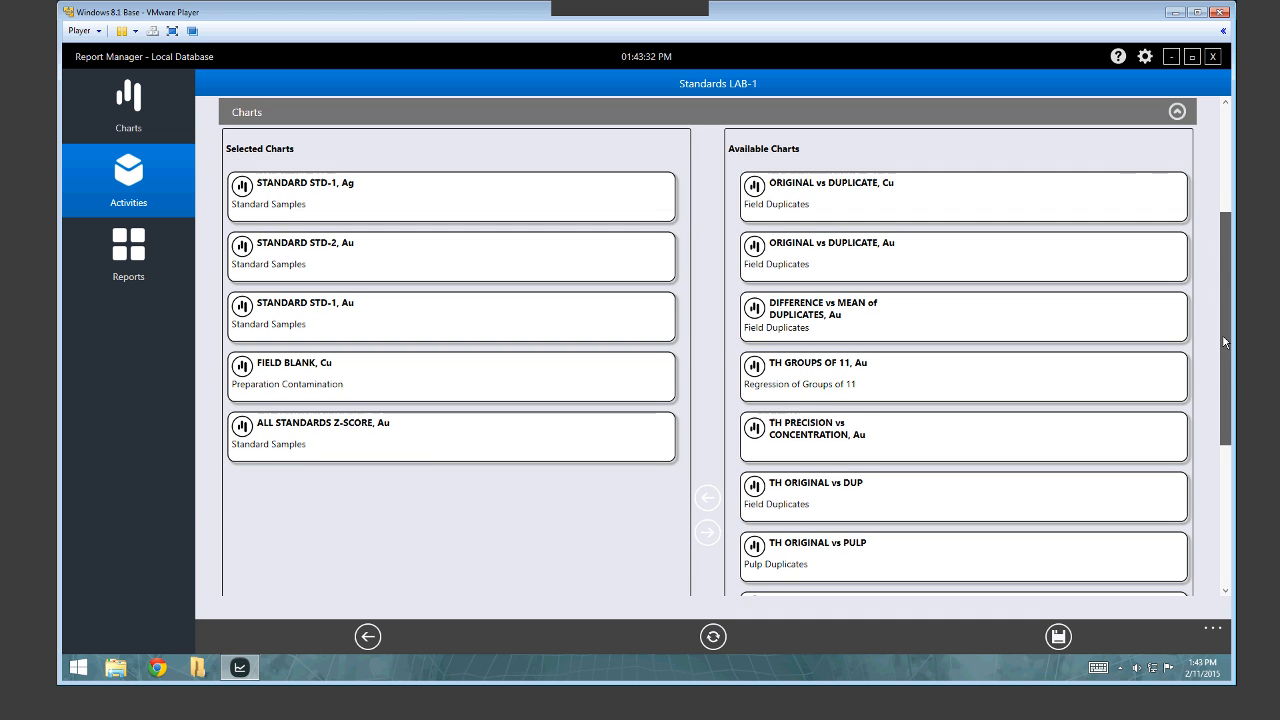
{"action": "scroll", "coordinate": [1222, 334], "scroll_direction": "up", "scroll_amount": 3}
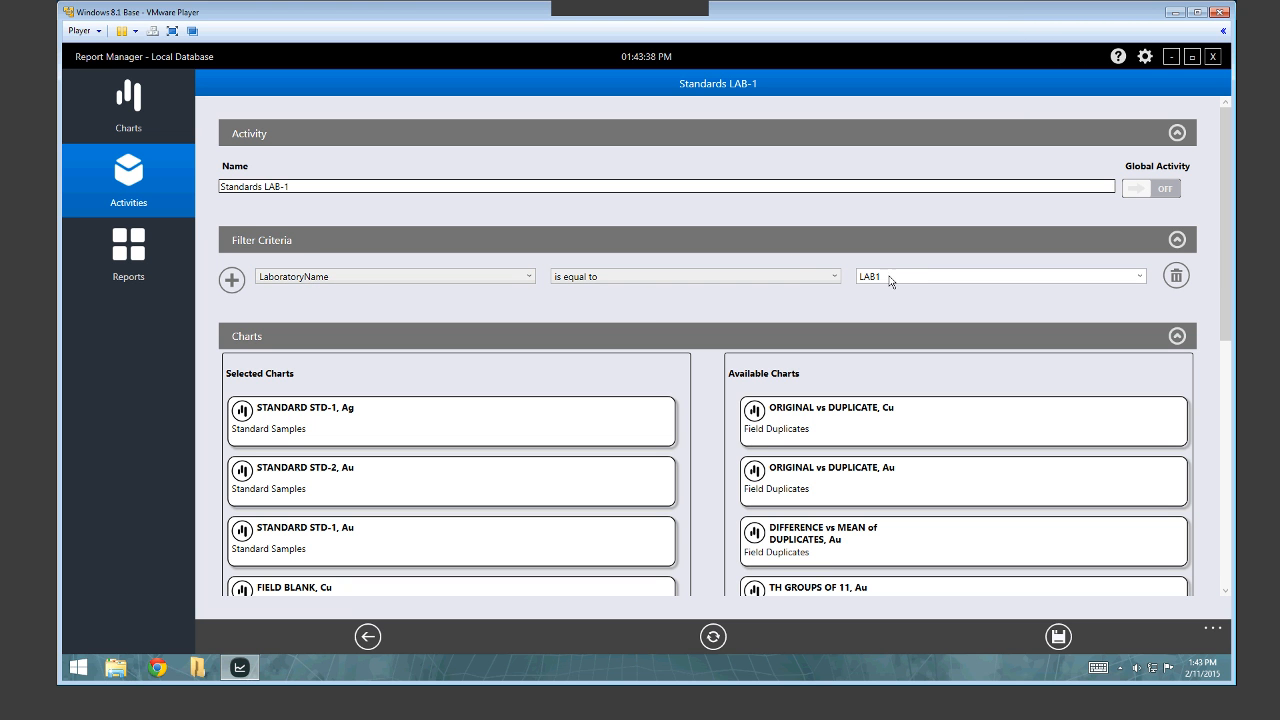
{"action": "left_click_drag", "start_coordinate": [892, 279], "coordinate": [838, 282]}
{"action": "left_click", "coordinate": [714, 639]}
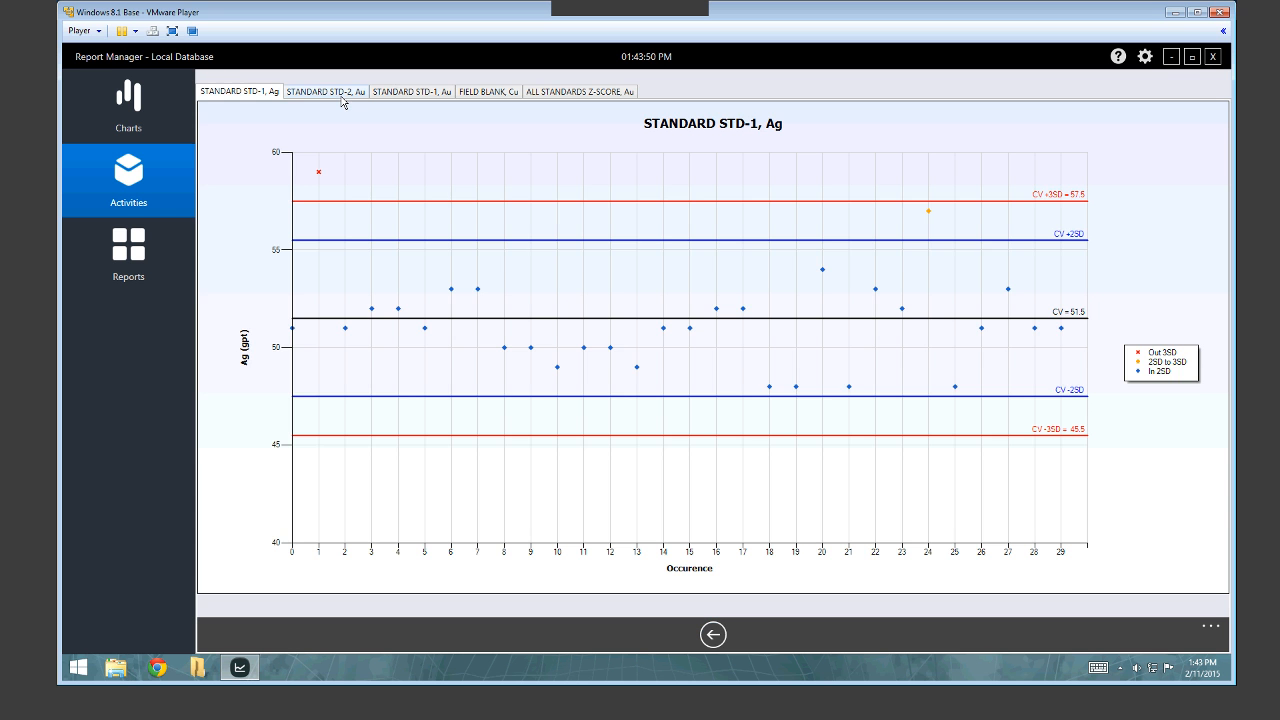
Review the STD-2 Au, STD-1 Au, FIELD BLANK Cu, Z-SCORE and STD-1 Ag chart tabs, then return to Activities.
{"action": "left_click", "coordinate": [330, 92]}
{"action": "left_click", "coordinate": [410, 92]}
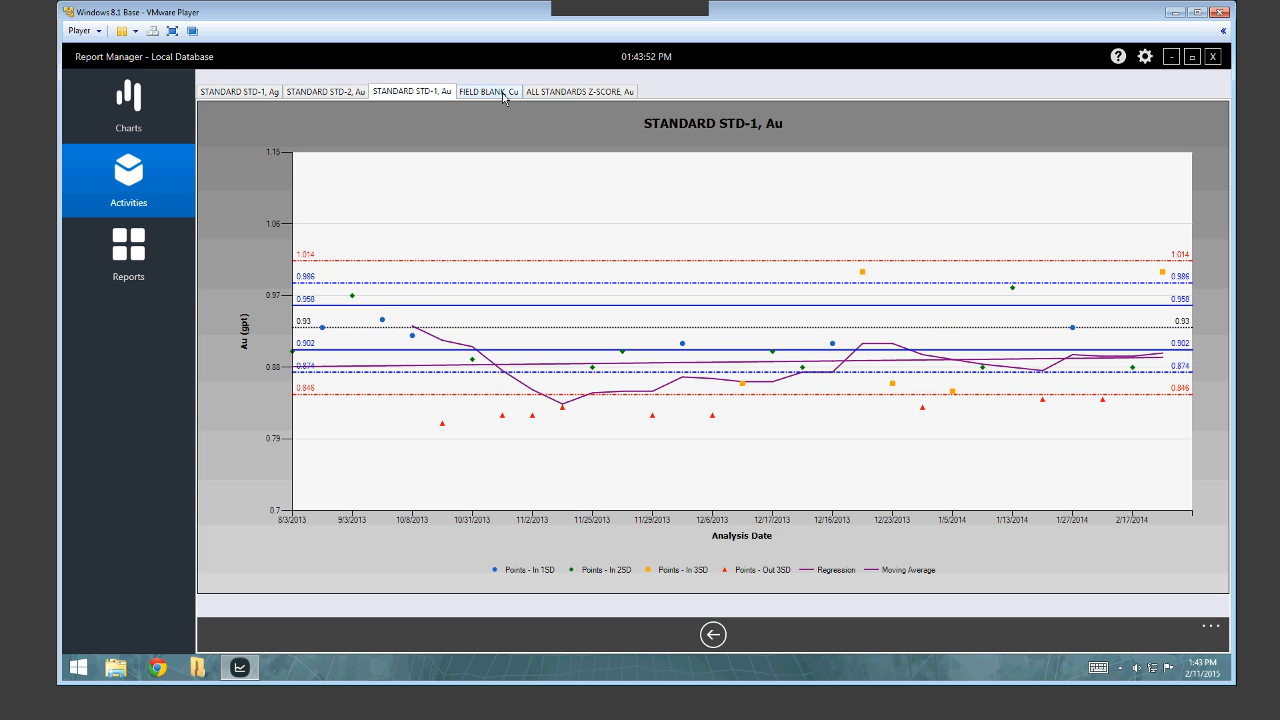
{"action": "left_click", "coordinate": [502, 96]}
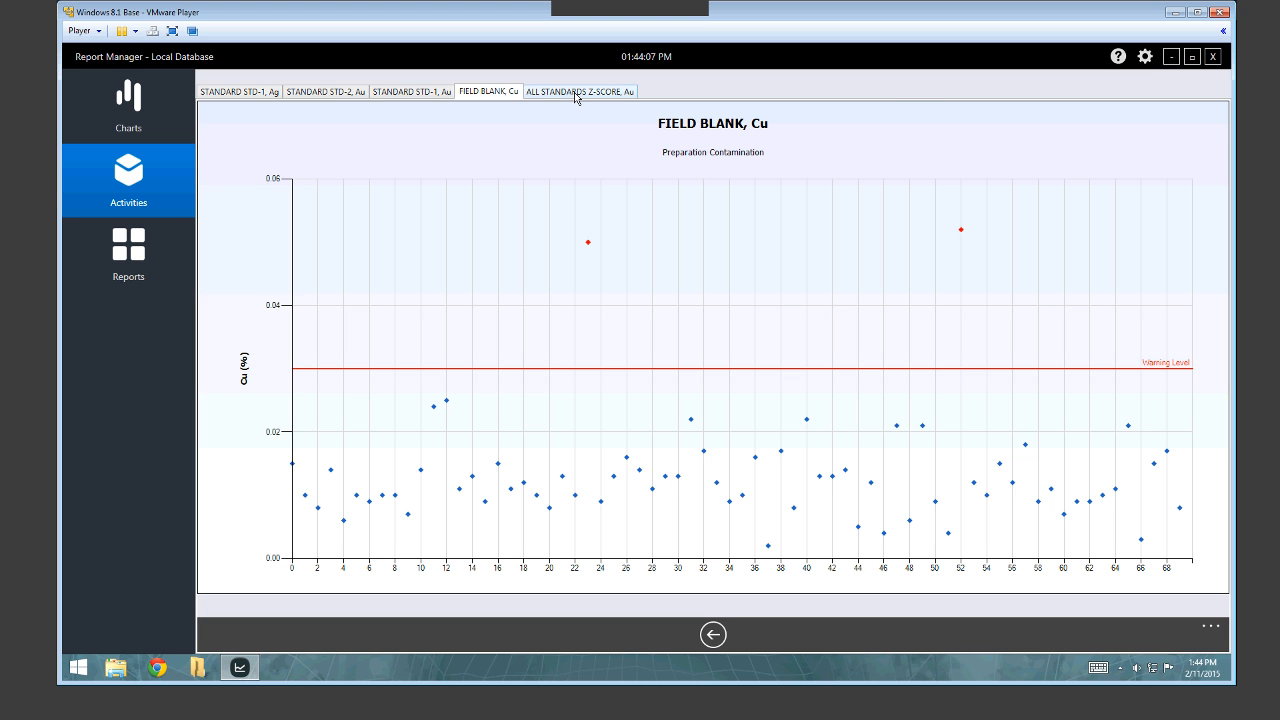
{"action": "left_click", "coordinate": [578, 92]}
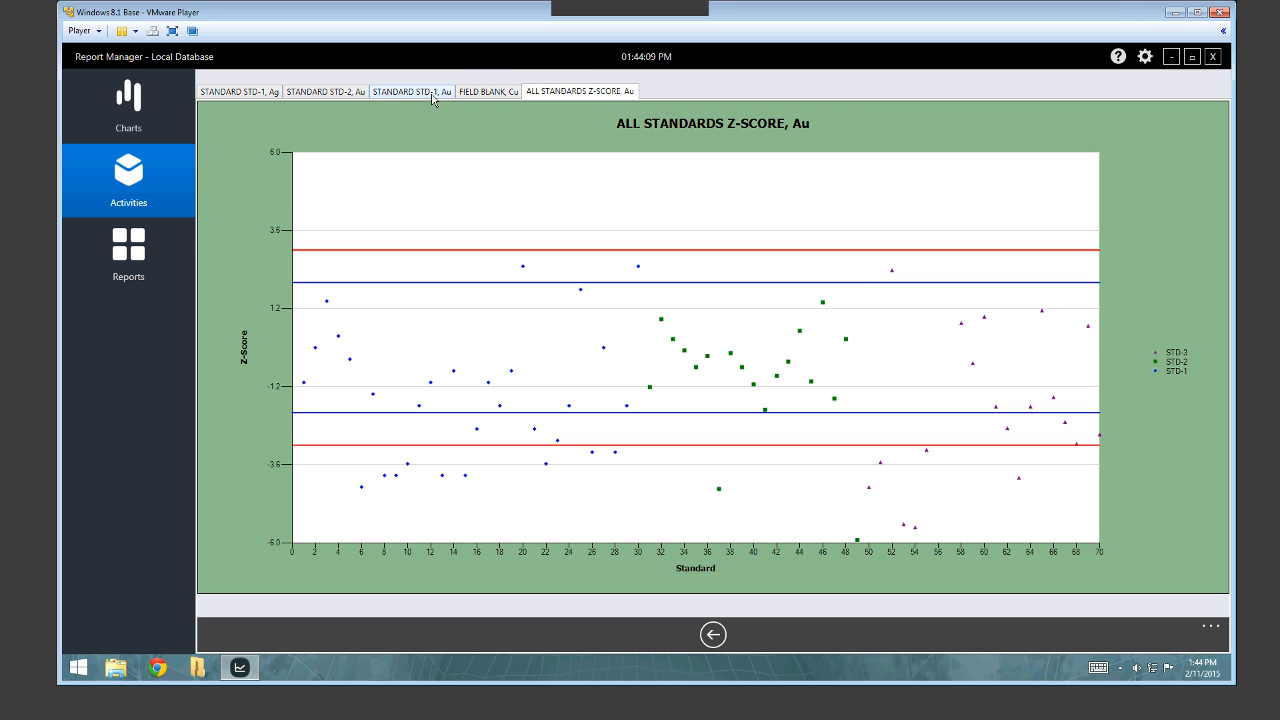
{"action": "left_click", "coordinate": [411, 92]}
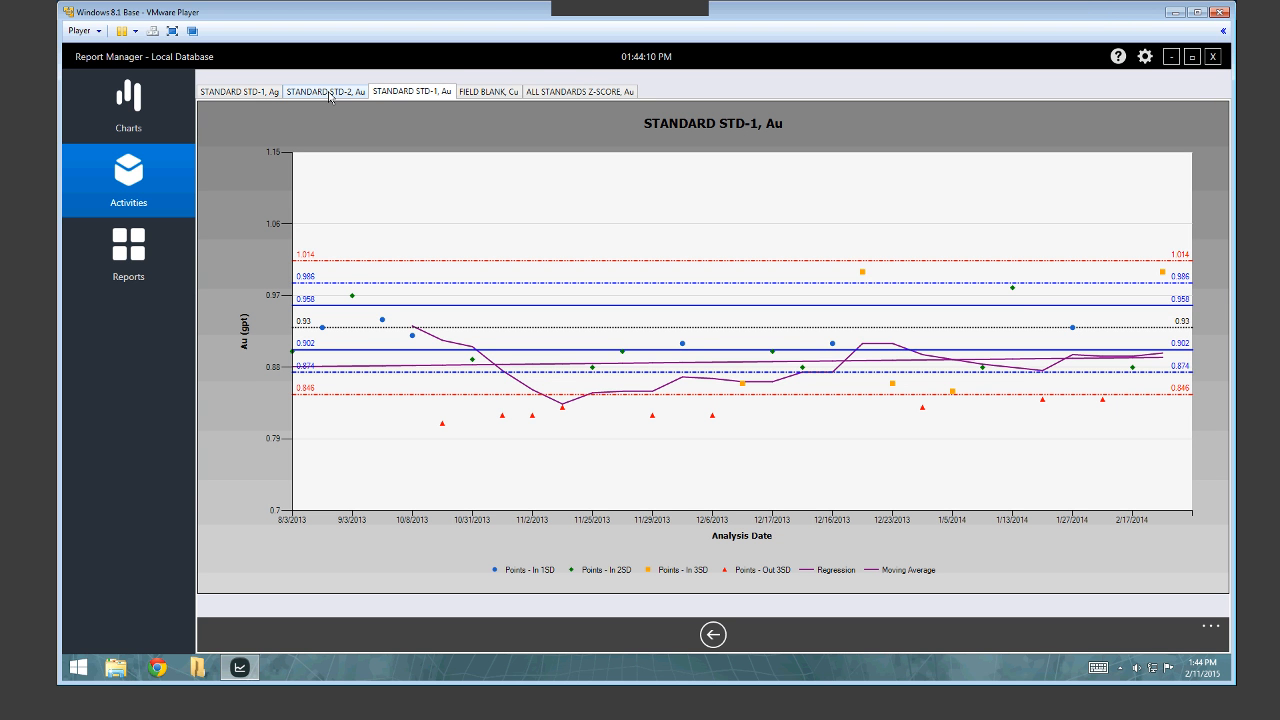
{"action": "left_click", "coordinate": [328, 92]}
{"action": "left_click", "coordinate": [240, 96]}
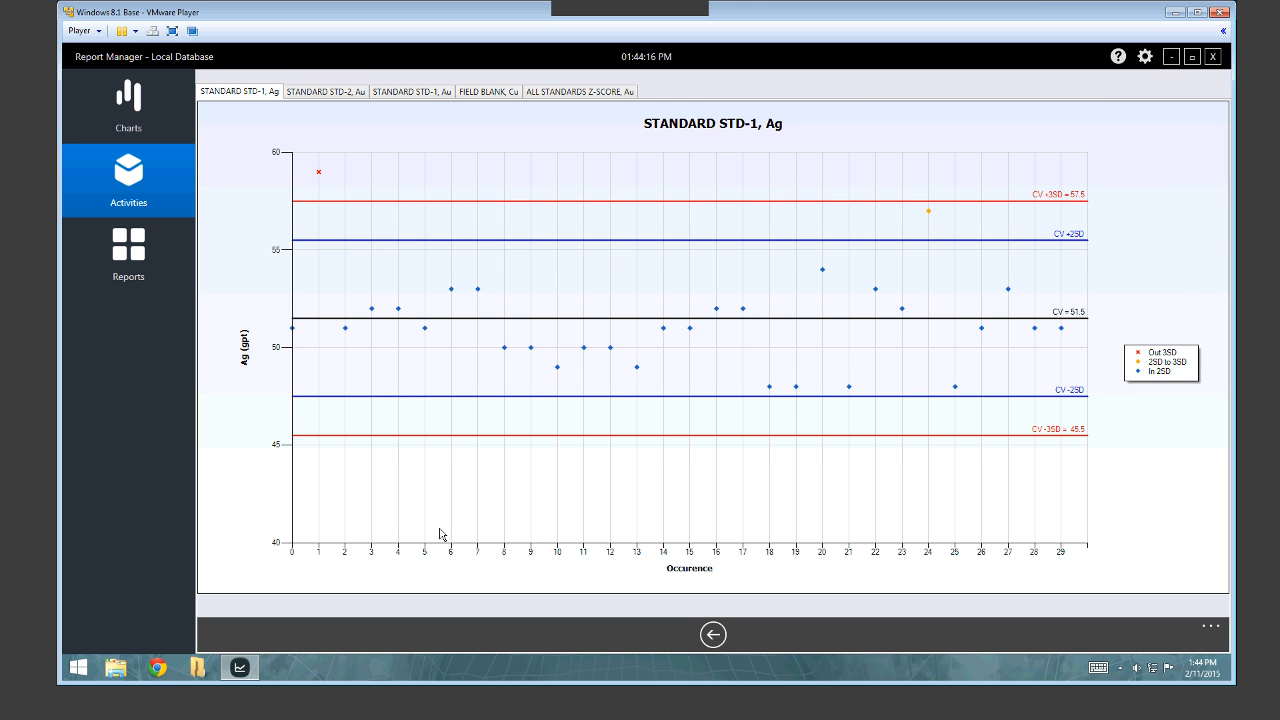
{"action": "left_click", "coordinate": [713, 634]}
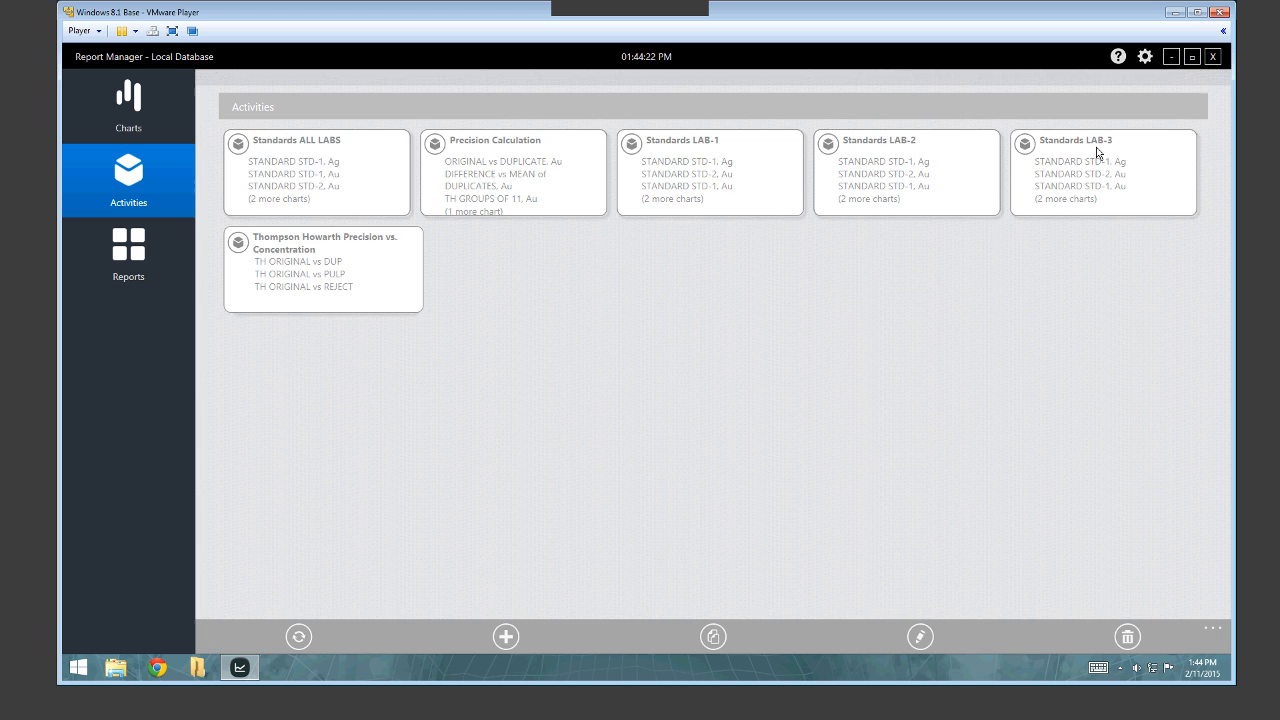
Run Standards LAB-3 and review its STD-2 Au, STD-1 Au and FIELD BLANK Cu charts.
{"action": "left_click", "coordinate": [1097, 152]}
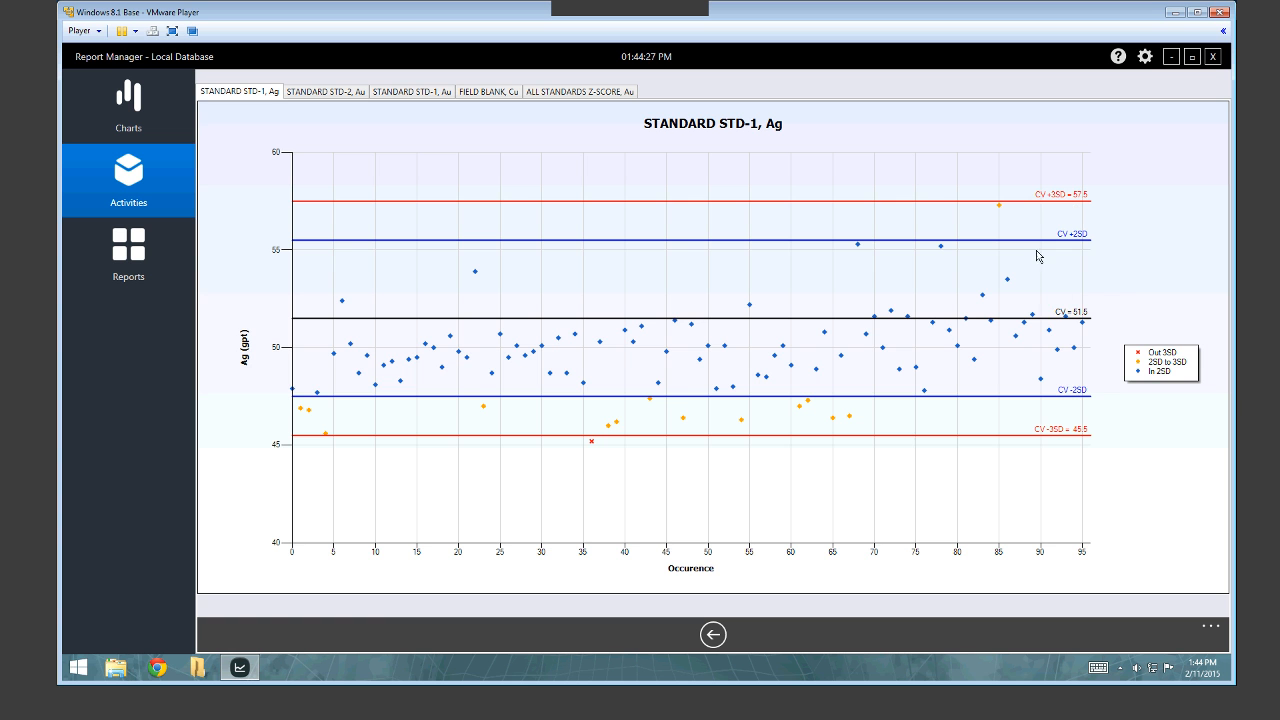
{"action": "left_click", "coordinate": [325, 92]}
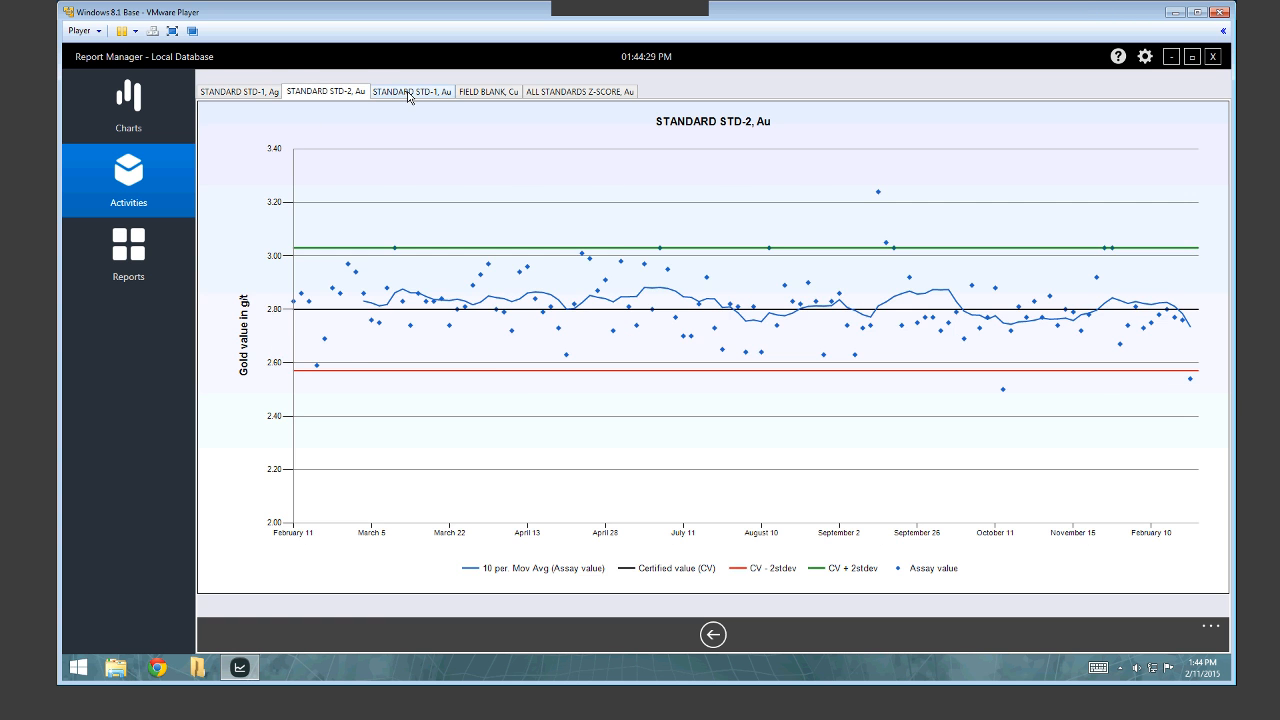
{"action": "left_click", "coordinate": [409, 93]}
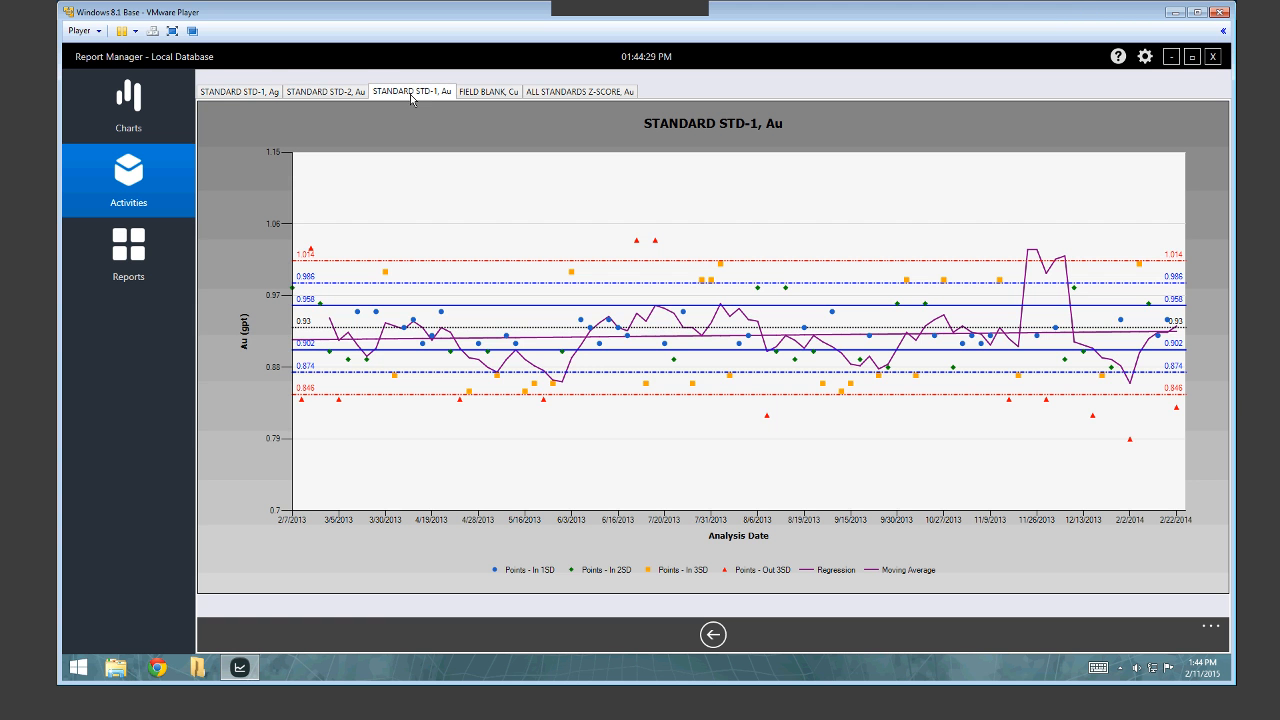
{"action": "left_click", "coordinate": [492, 93]}
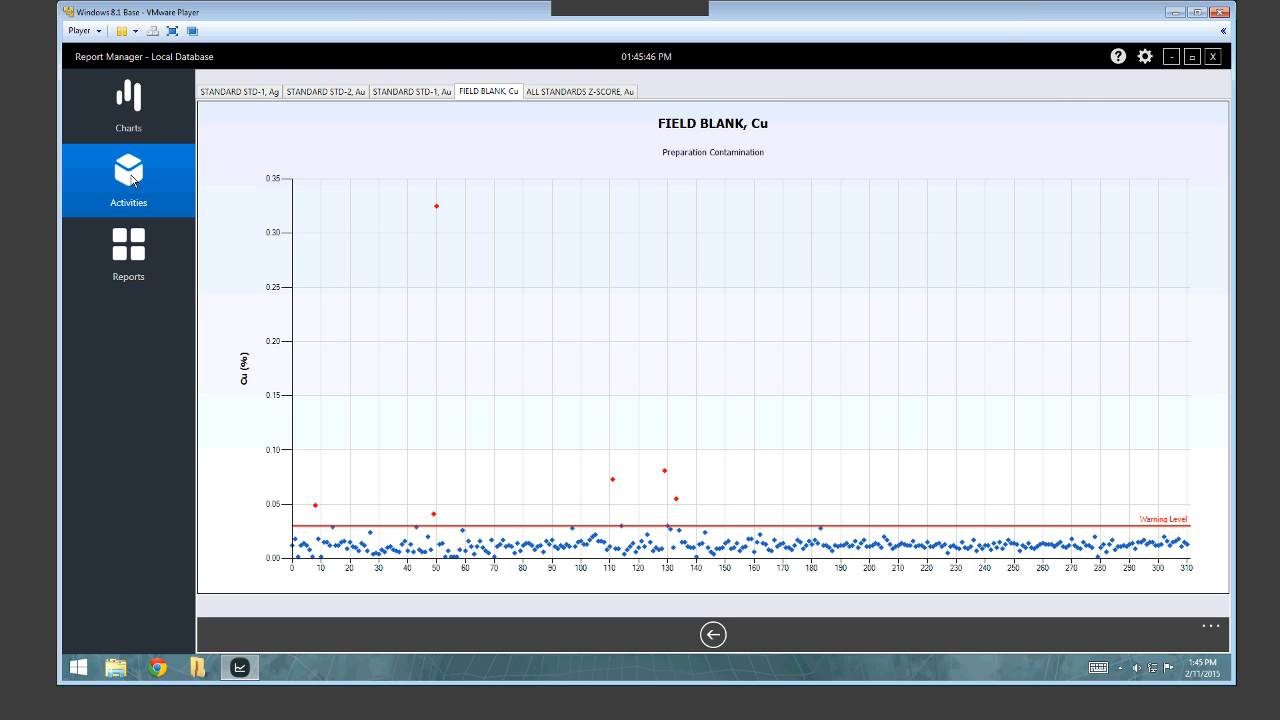
{"action": "left_click", "coordinate": [115, 126]}
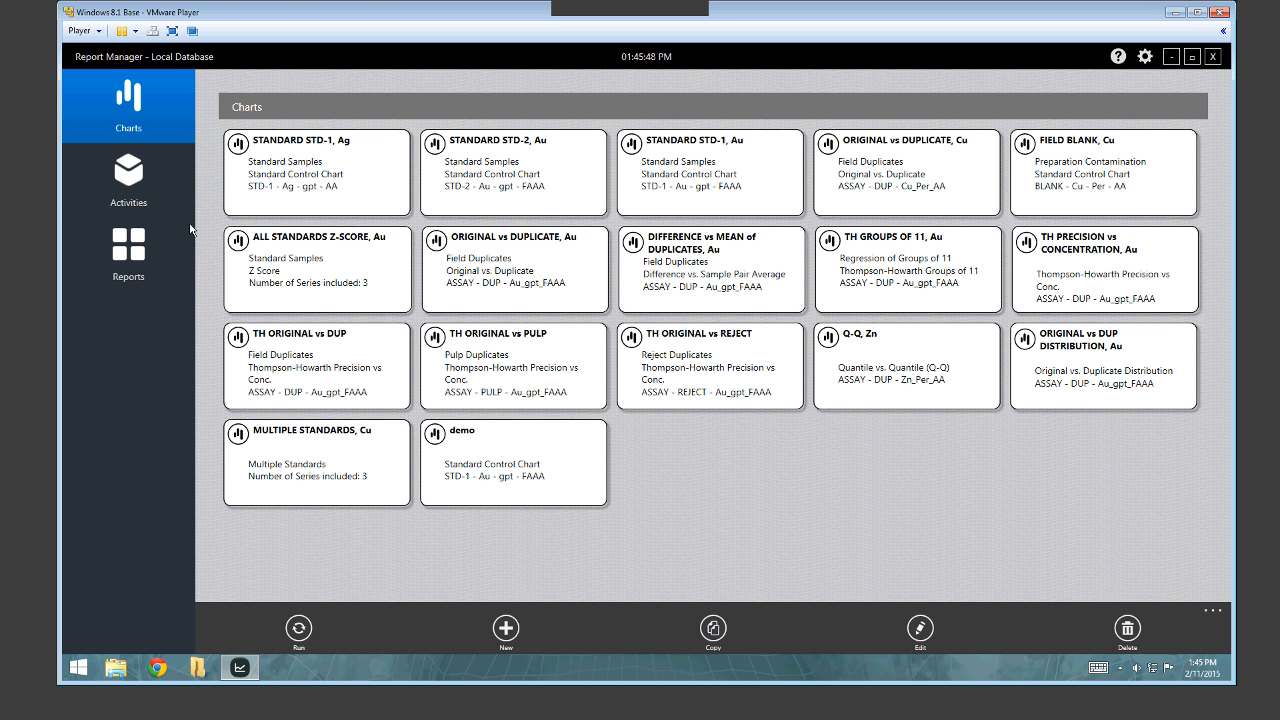
Run Thompson Howarth Precision vs. Concentration and review its ORIGINAL vs DUP, Pulp and Reject duplicate charts.
{"action": "left_click", "coordinate": [150, 196]}
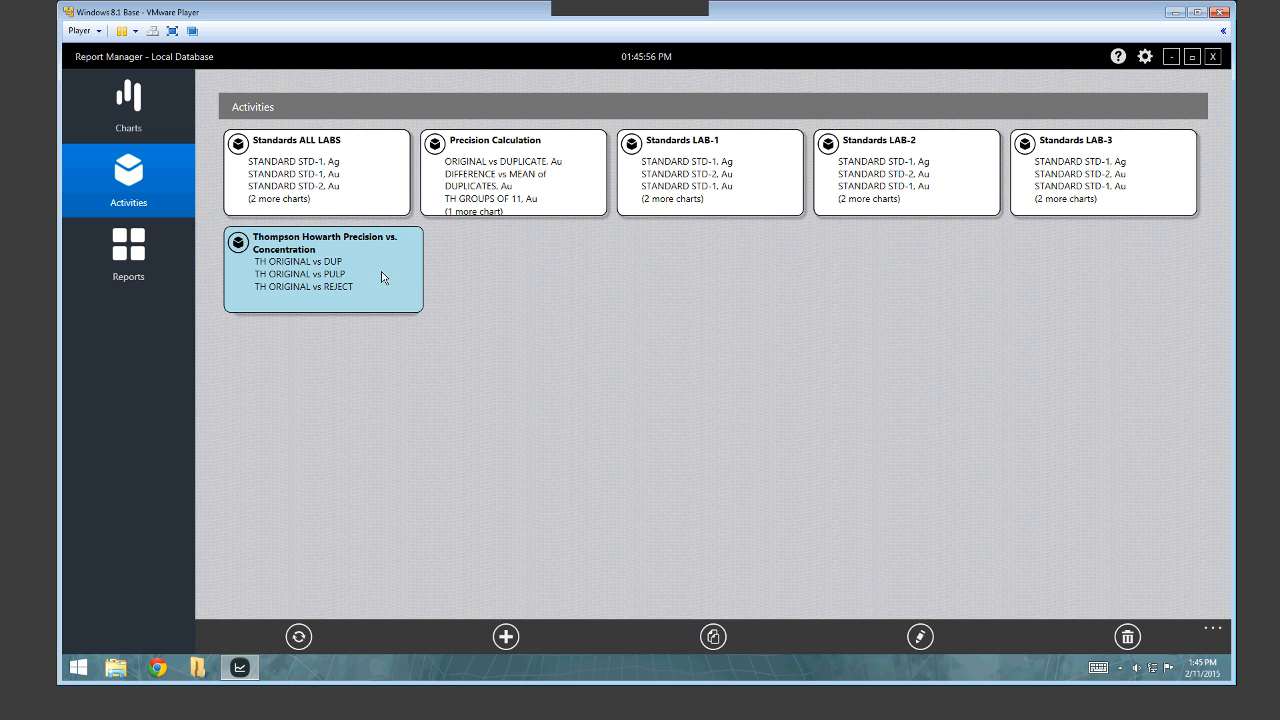
{"action": "left_click", "coordinate": [382, 276]}
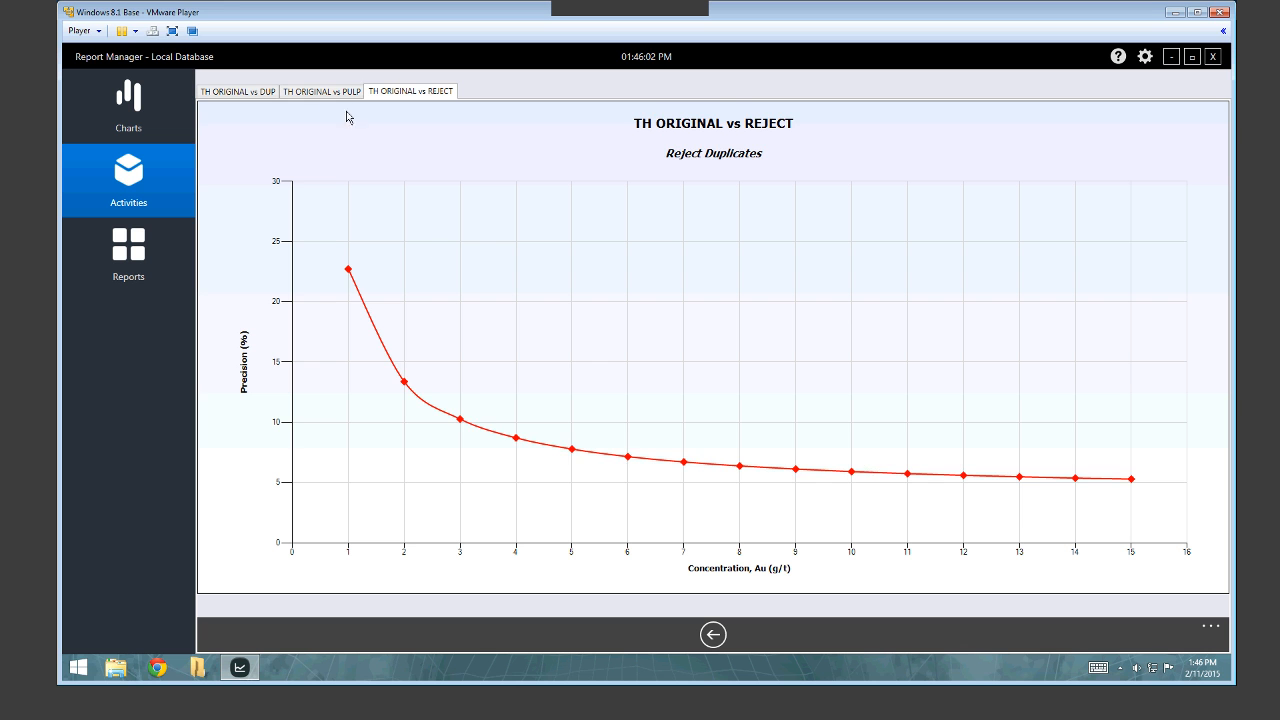
{"action": "left_click", "coordinate": [324, 92]}
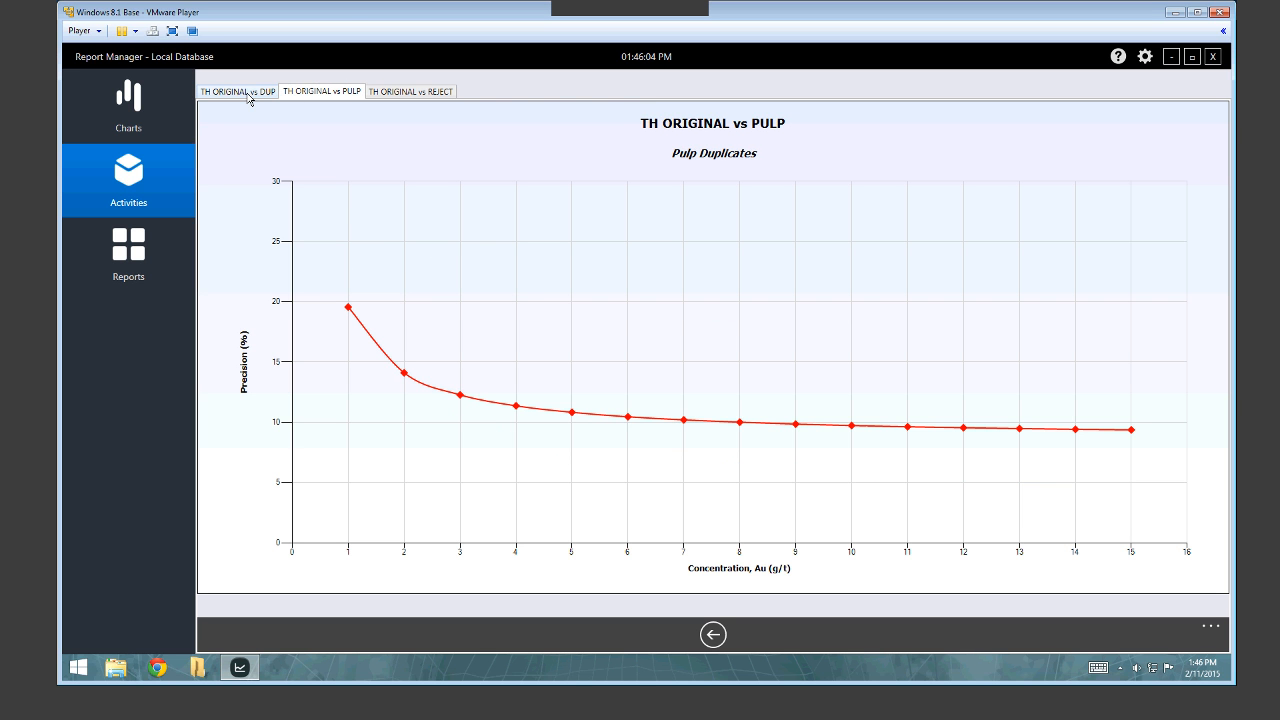
{"action": "left_click", "coordinate": [249, 95]}
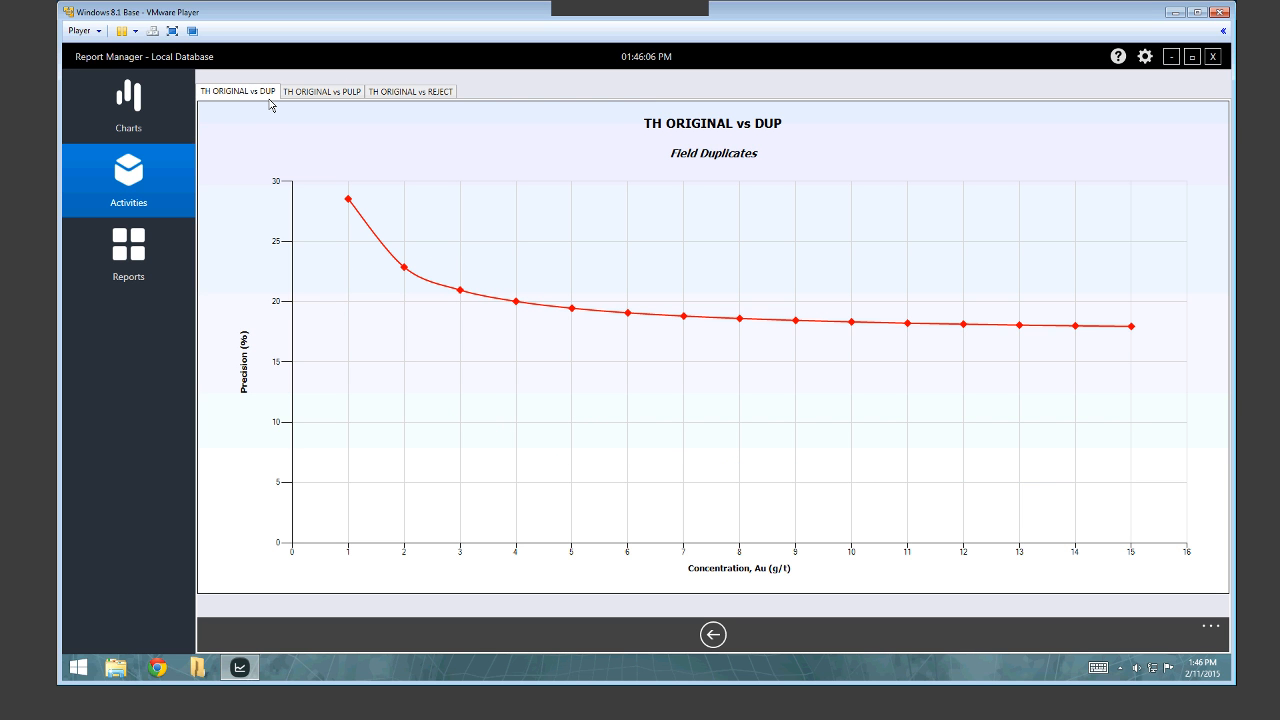
{"action": "left_click", "coordinate": [320, 93]}
{"action": "left_click", "coordinate": [405, 94]}
{"action": "left_click", "coordinate": [245, 94]}
{"action": "left_click", "coordinate": [133, 260]}
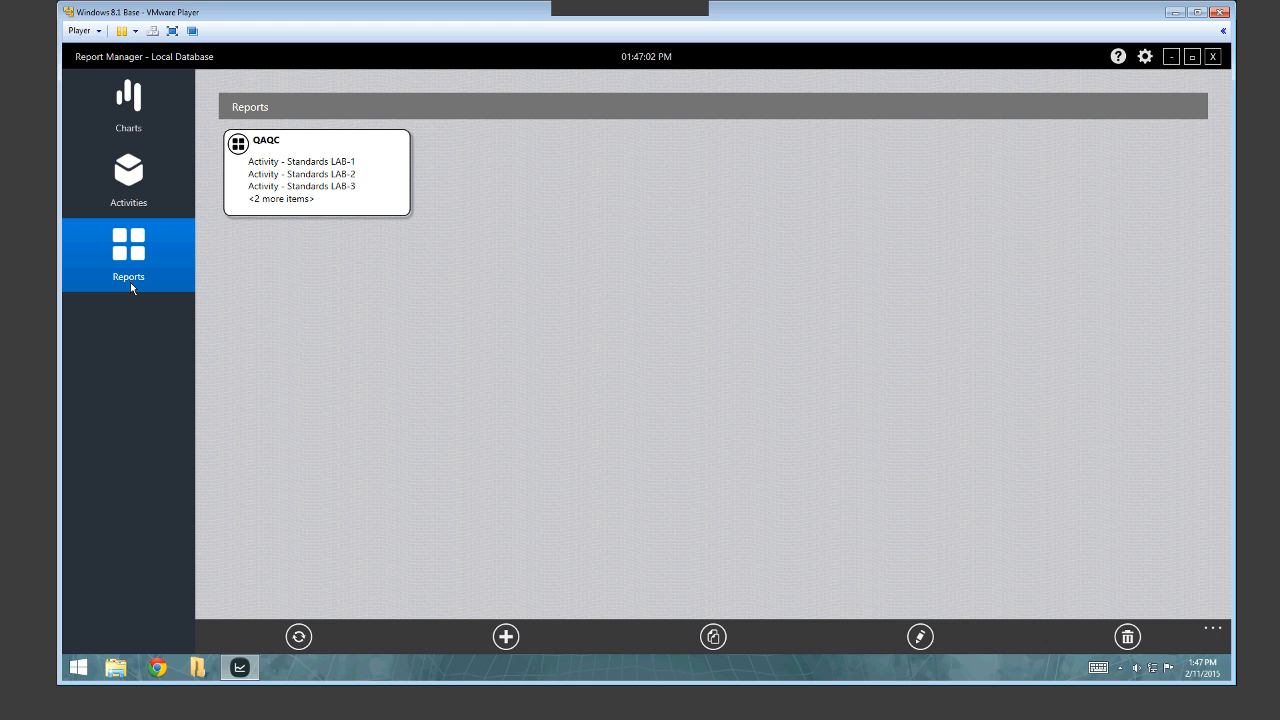
Open the QAQC report for editing and scroll down its item list.
{"action": "left_click", "coordinate": [299, 171]}
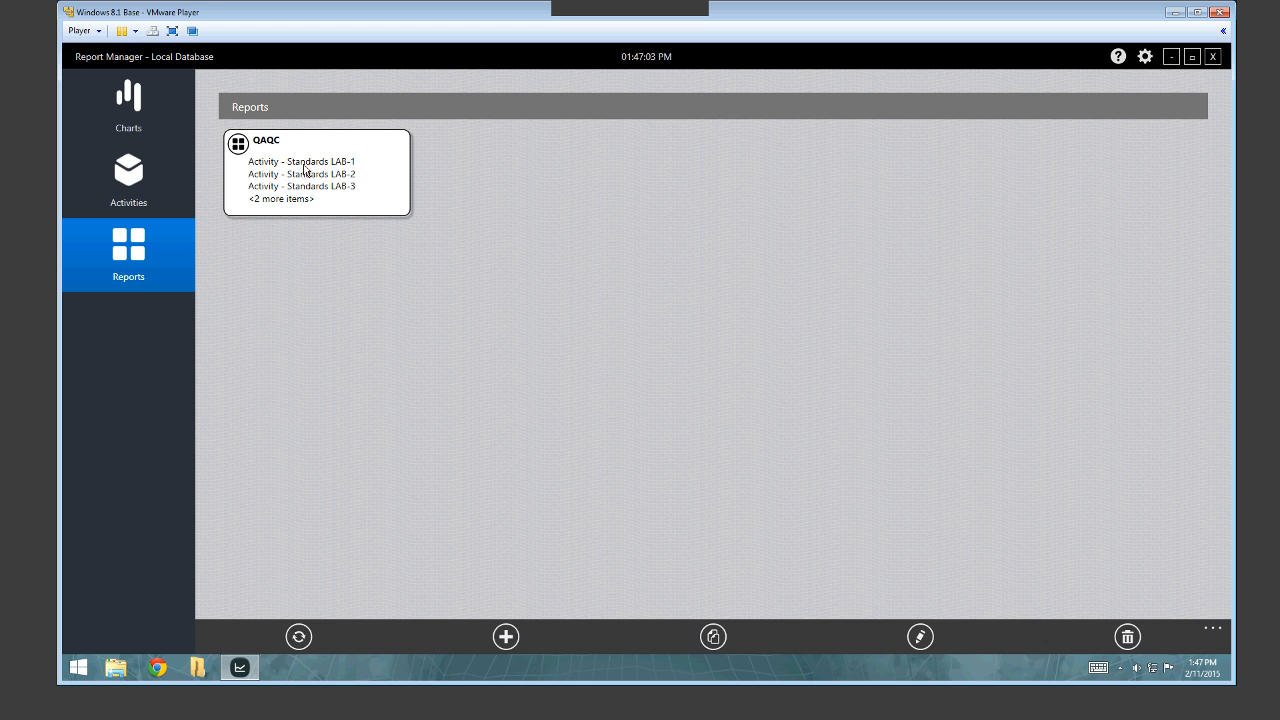
{"action": "left_click", "coordinate": [950, 632]}
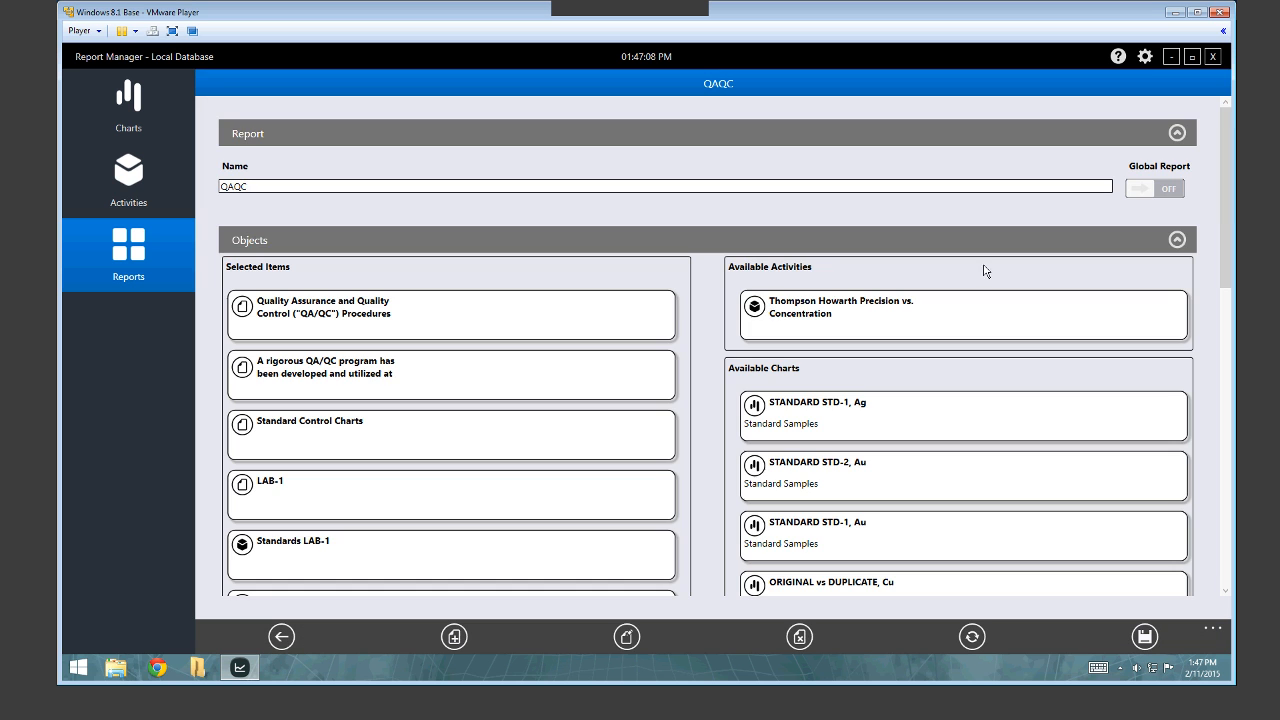
{"action": "scroll", "coordinate": [1223, 237], "scroll_direction": "down", "scroll_amount": 3}
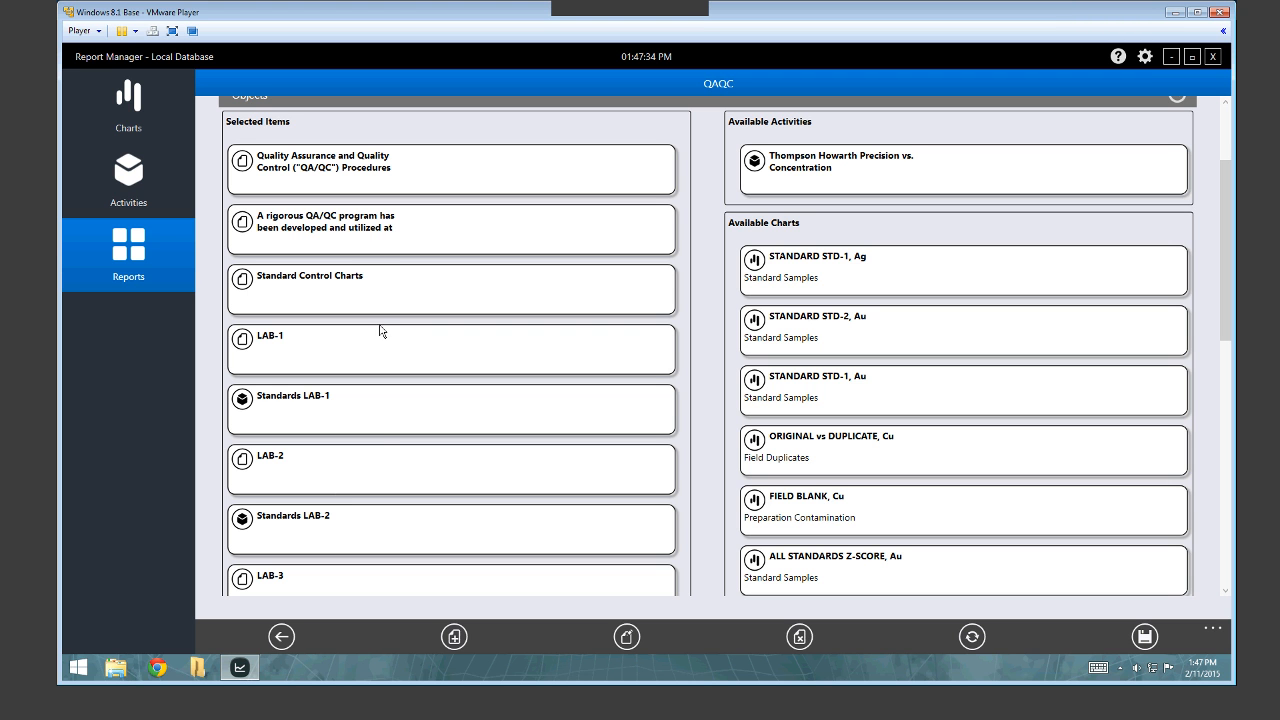
Click through the Standards LAB-1, LAB-1 text, Standard Control Charts and QA/QC program items.
{"action": "left_click", "coordinate": [390, 412]}
{"action": "scroll", "coordinate": [390, 405], "scroll_direction": "down", "scroll_amount": 1}
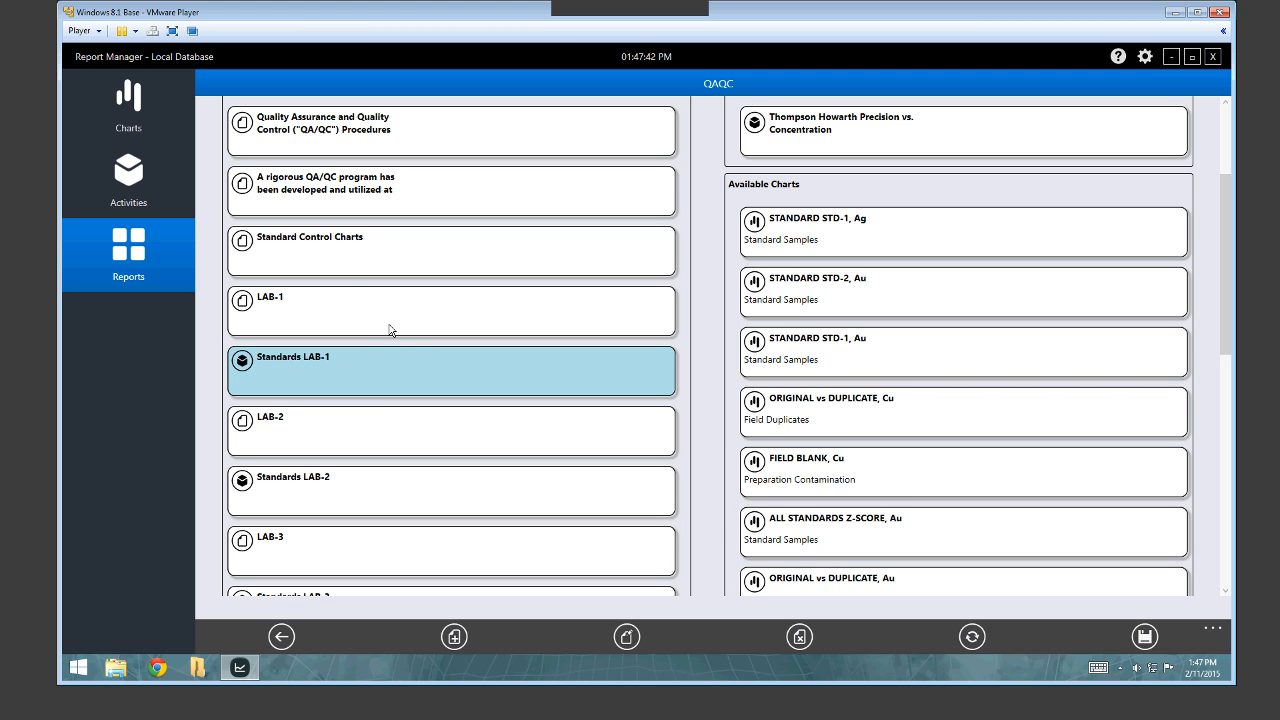
{"action": "left_click", "coordinate": [365, 304]}
{"action": "left_click", "coordinate": [380, 314]}
{"action": "left_click", "coordinate": [305, 264]}
{"action": "left_click", "coordinate": [372, 264]}
{"action": "left_click", "coordinate": [406, 188]}
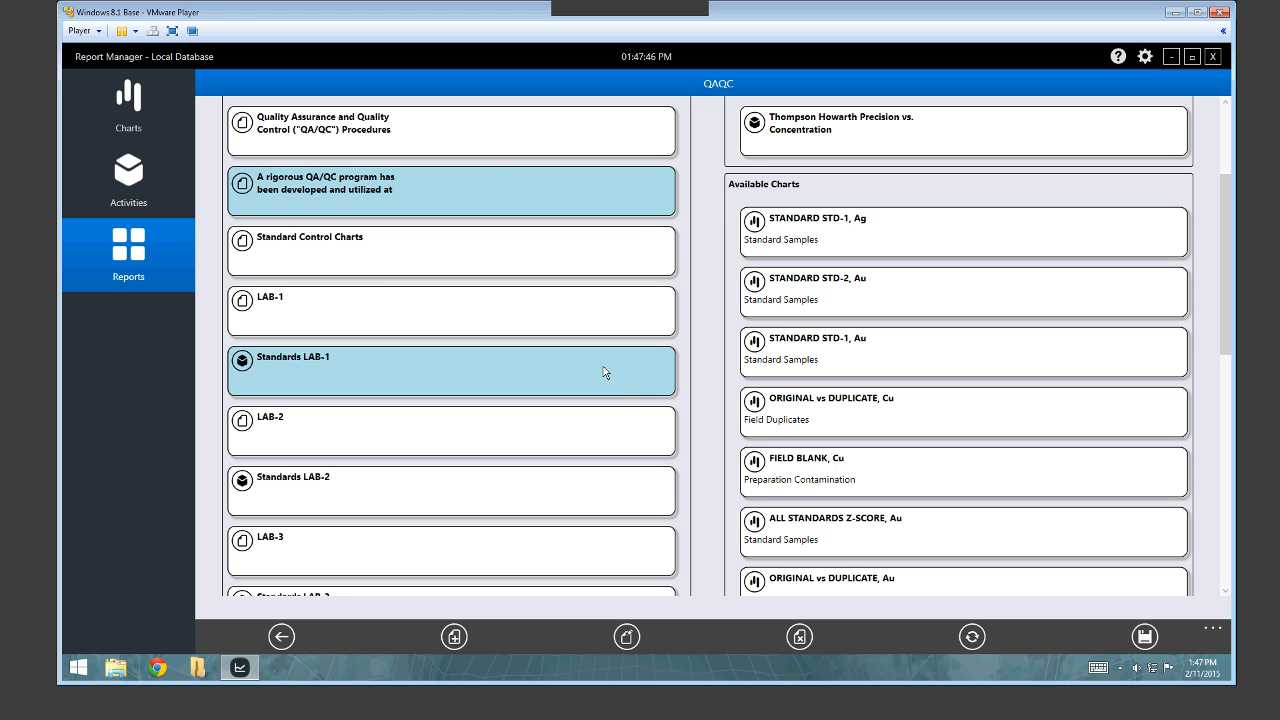
{"action": "left_click", "coordinate": [603, 372]}
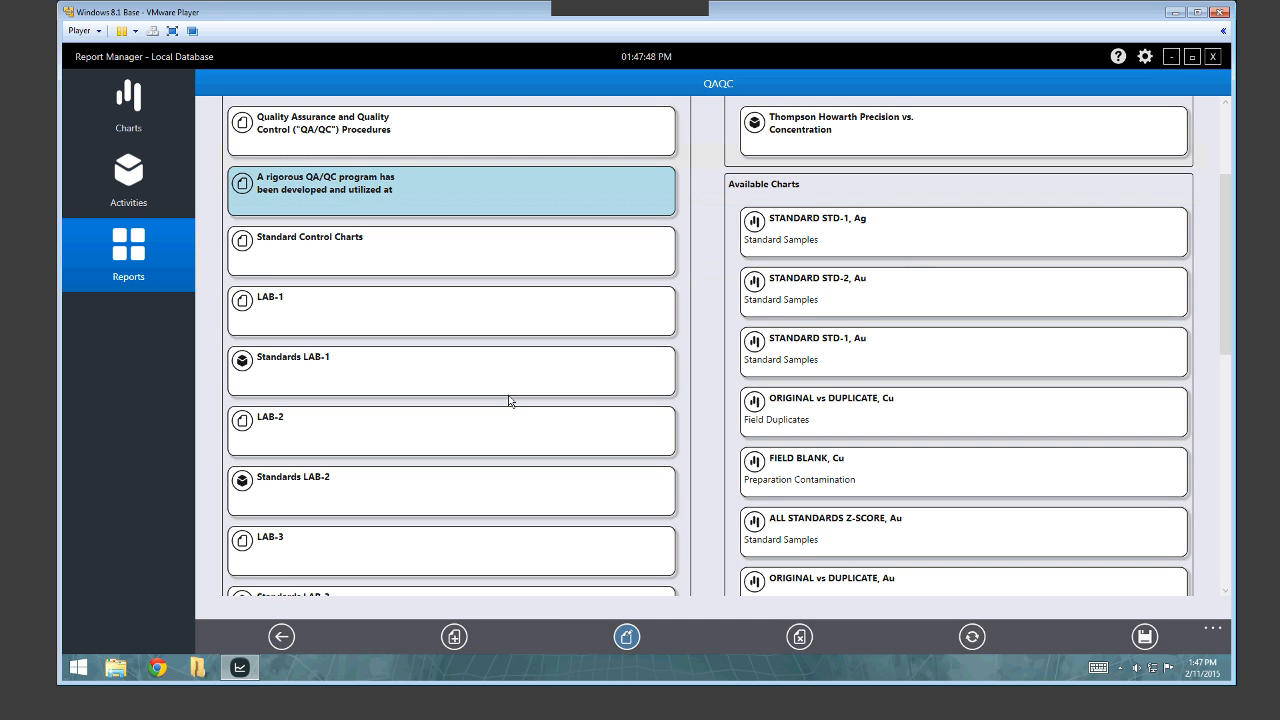
{"action": "double_click", "coordinate": [518, 200]}
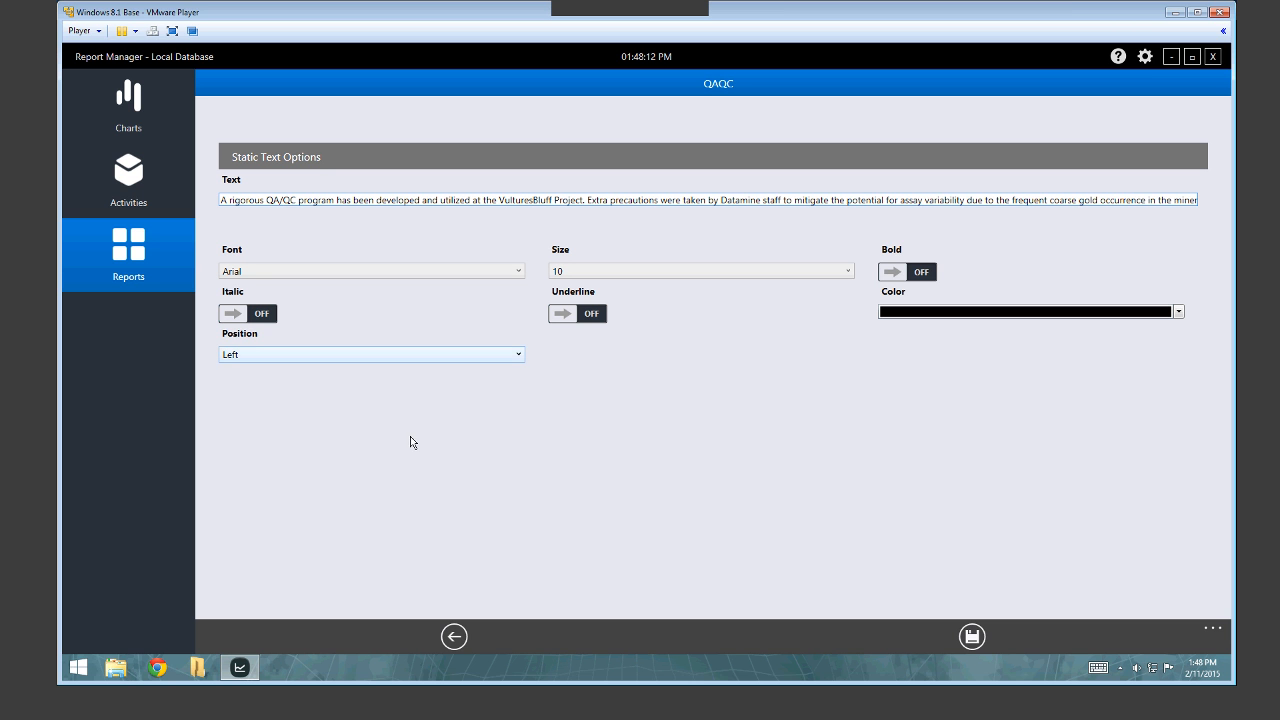
{"action": "left_click", "coordinate": [466, 640]}
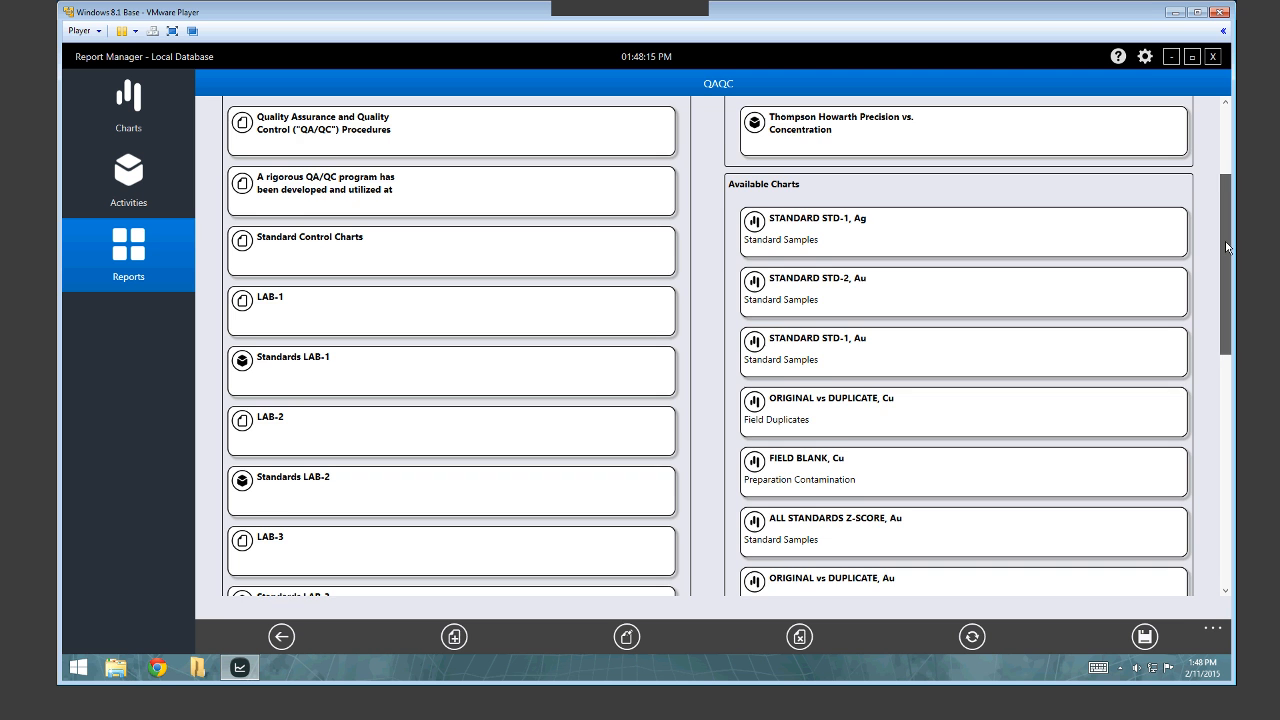
Scroll to the top and review the title, QA/QC paragraph, Standard Control Charts, LAB-1 and Standards LAB-2 items.
{"action": "left_click_drag", "start_coordinate": [1227, 248], "coordinate": [1224, 222]}
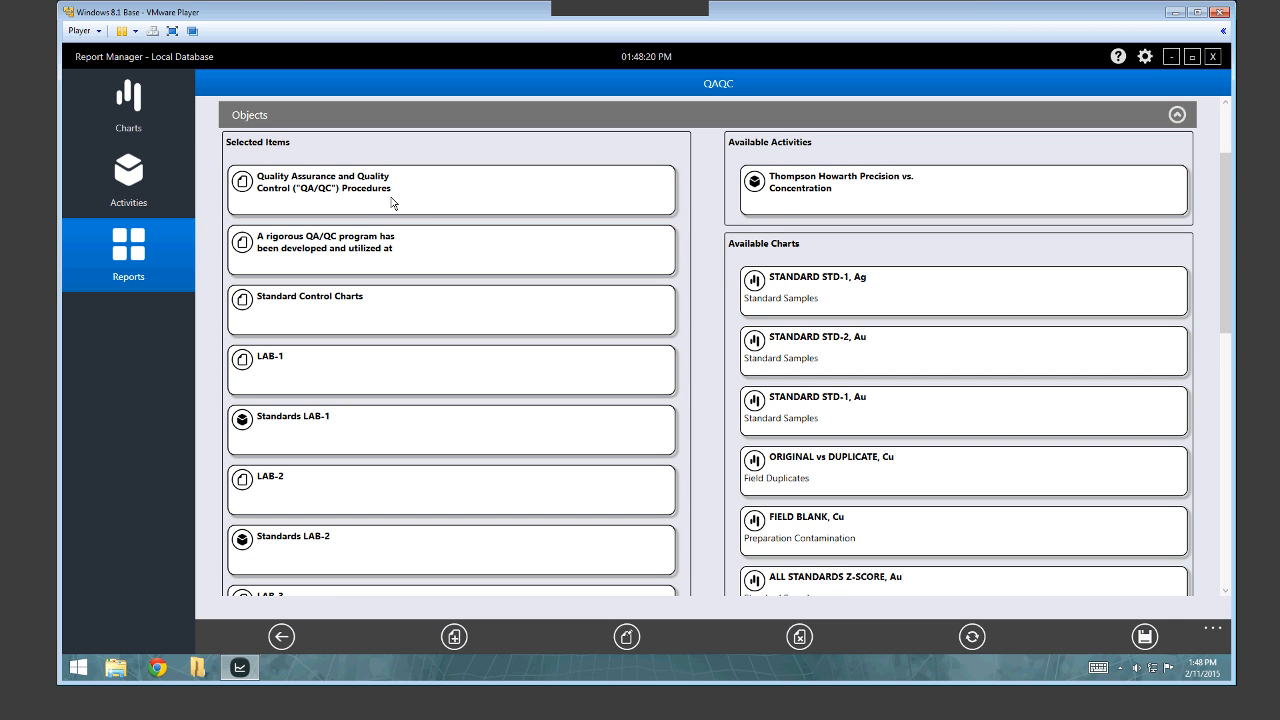
{"action": "double_click", "coordinate": [340, 186]}
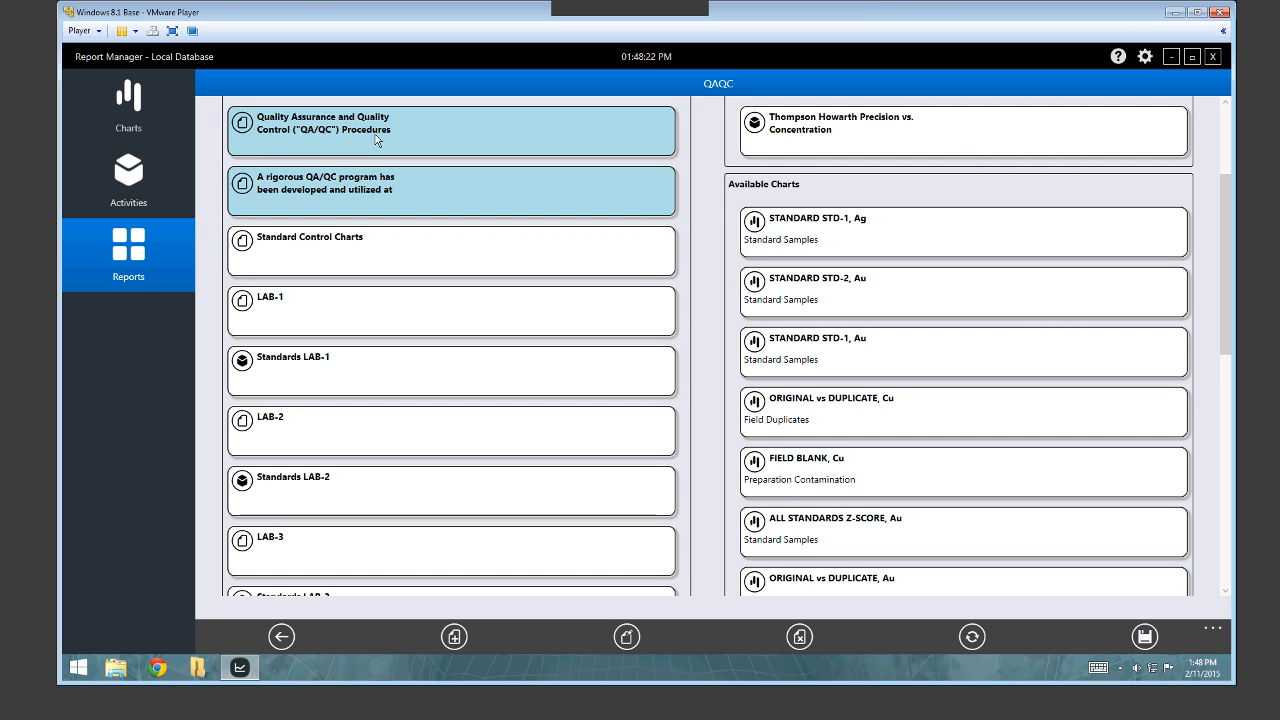
{"action": "left_click", "coordinate": [383, 144]}
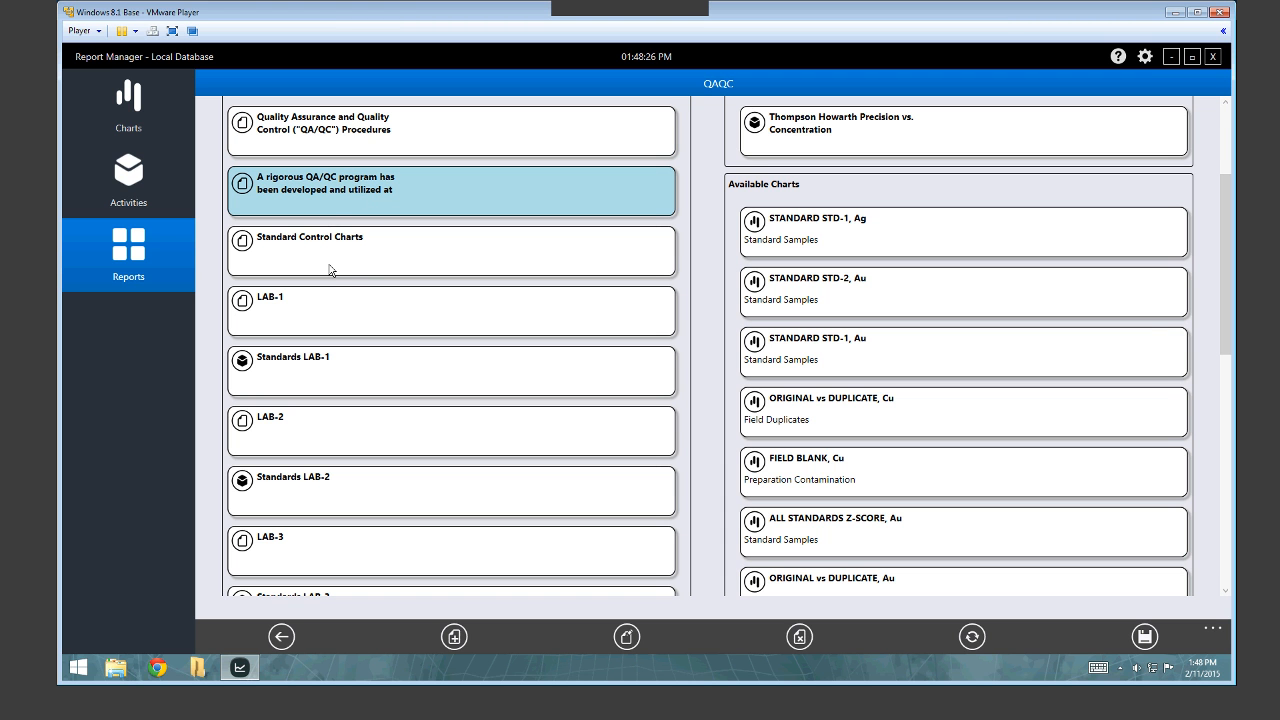
{"action": "left_click", "coordinate": [333, 212]}
{"action": "left_click", "coordinate": [338, 263]}
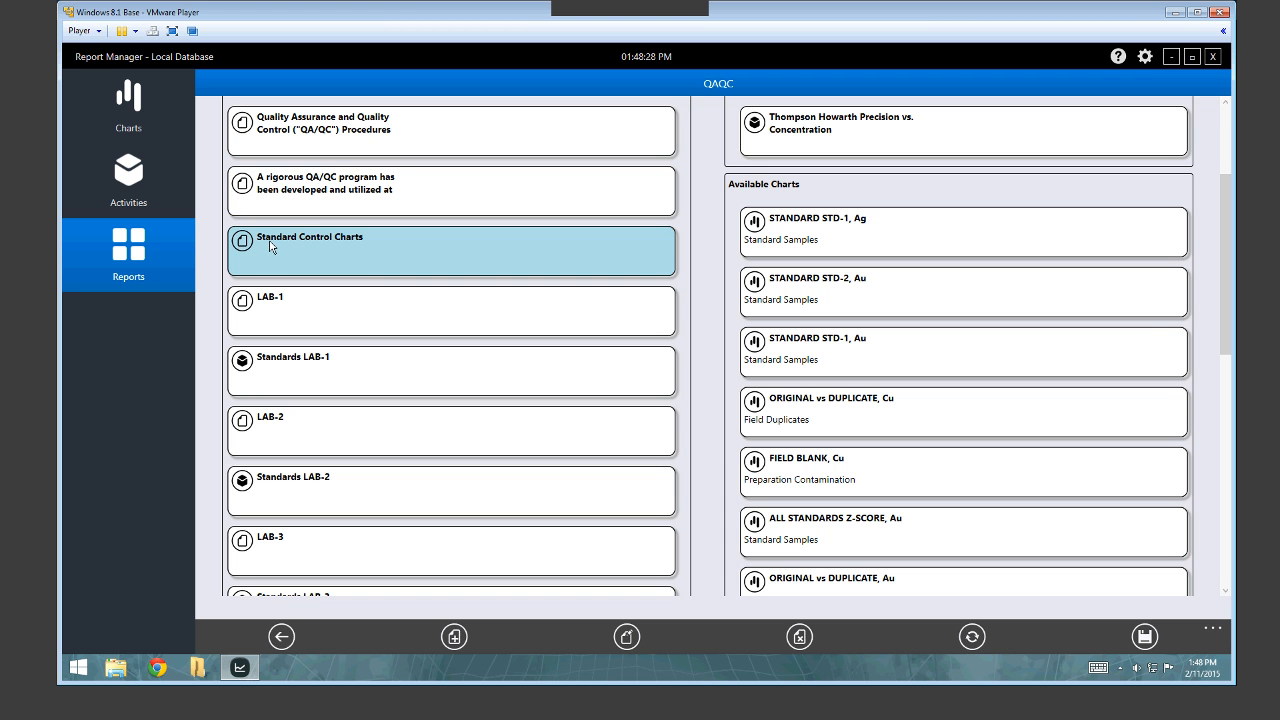
{"action": "left_click", "coordinate": [339, 273]}
{"action": "left_click", "coordinate": [337, 326]}
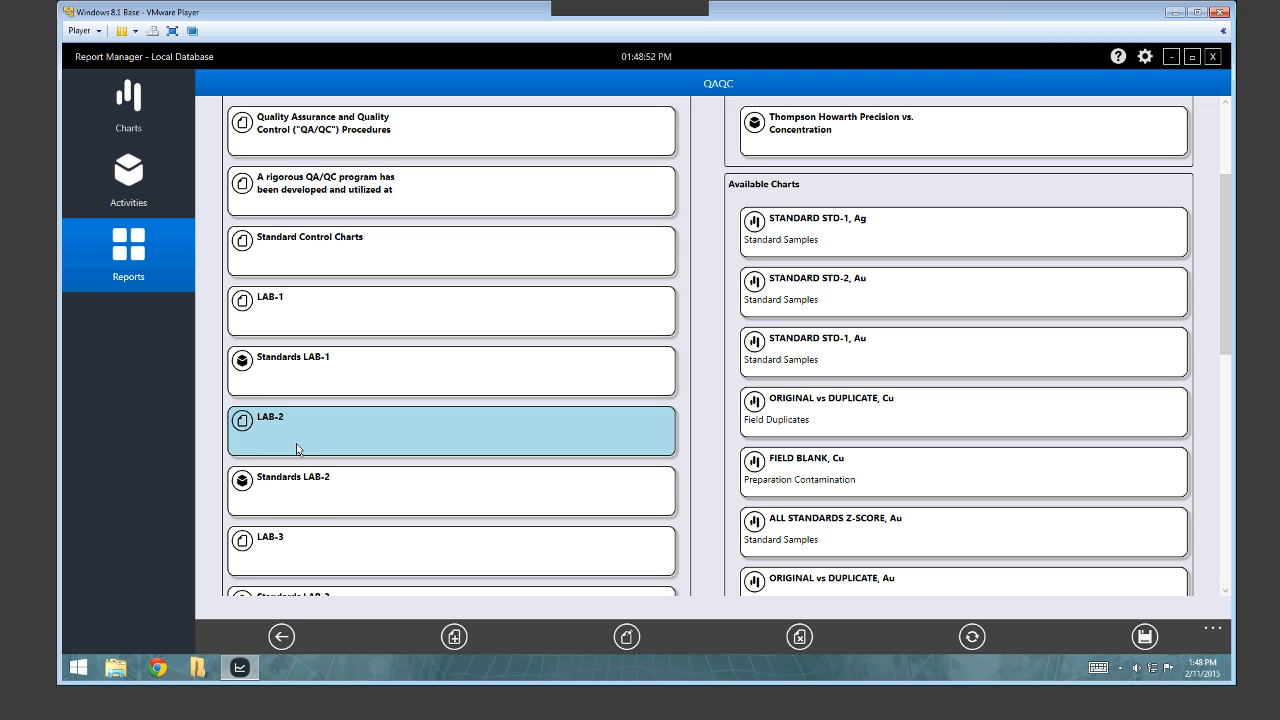
{"action": "left_click", "coordinate": [302, 512]}
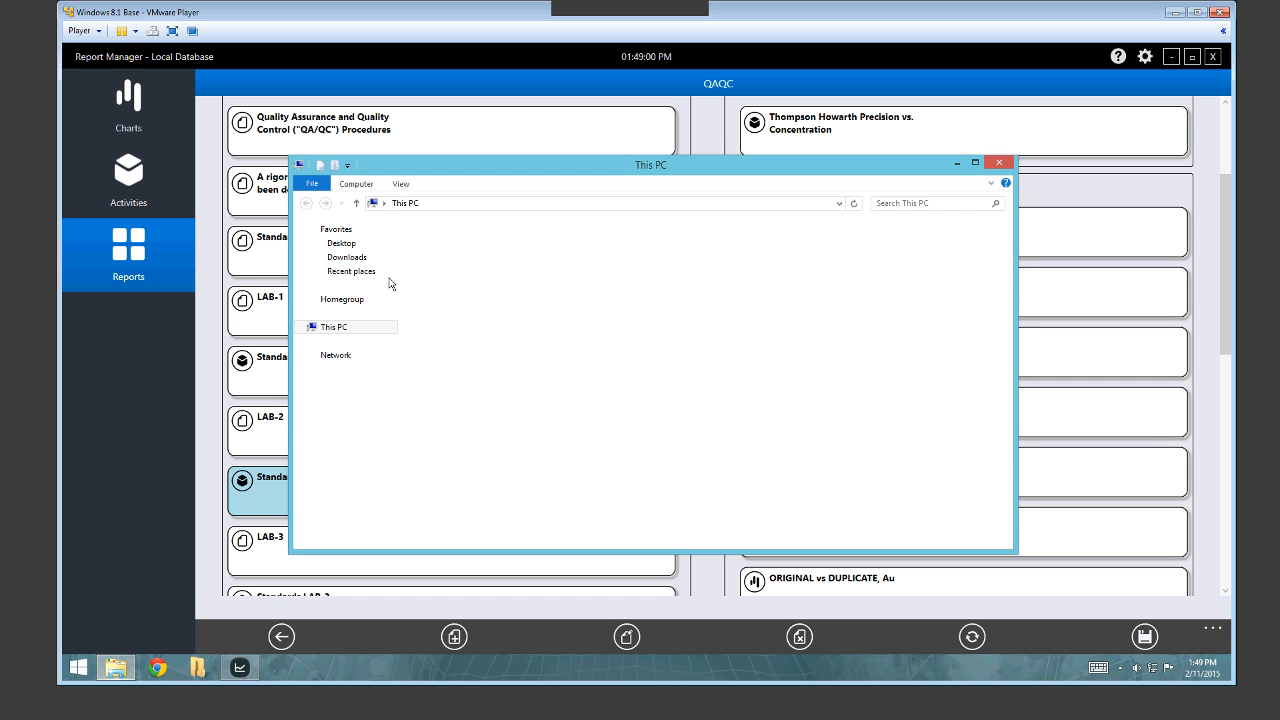
Check the C:\TMP folder (listing DM and dhl), then bring Report Manager back to the front.
{"action": "double_click", "coordinate": [645, 345]}
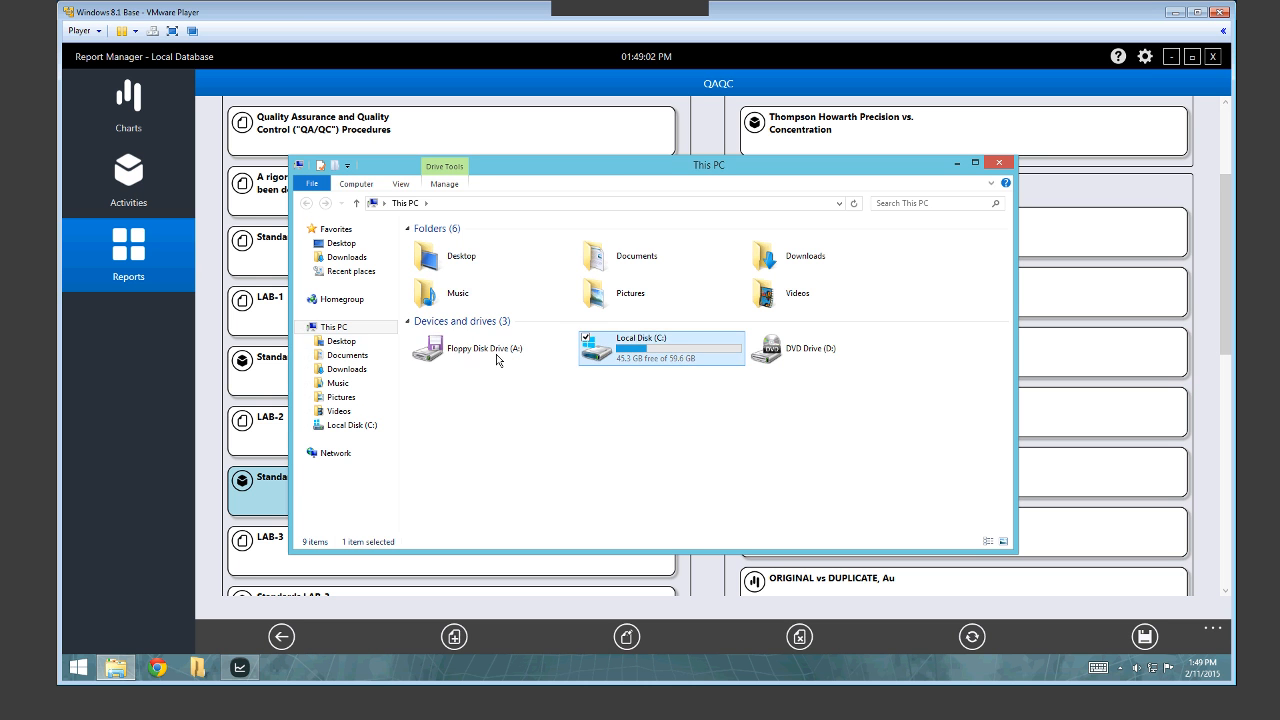
{"action": "double_click", "coordinate": [444, 286]}
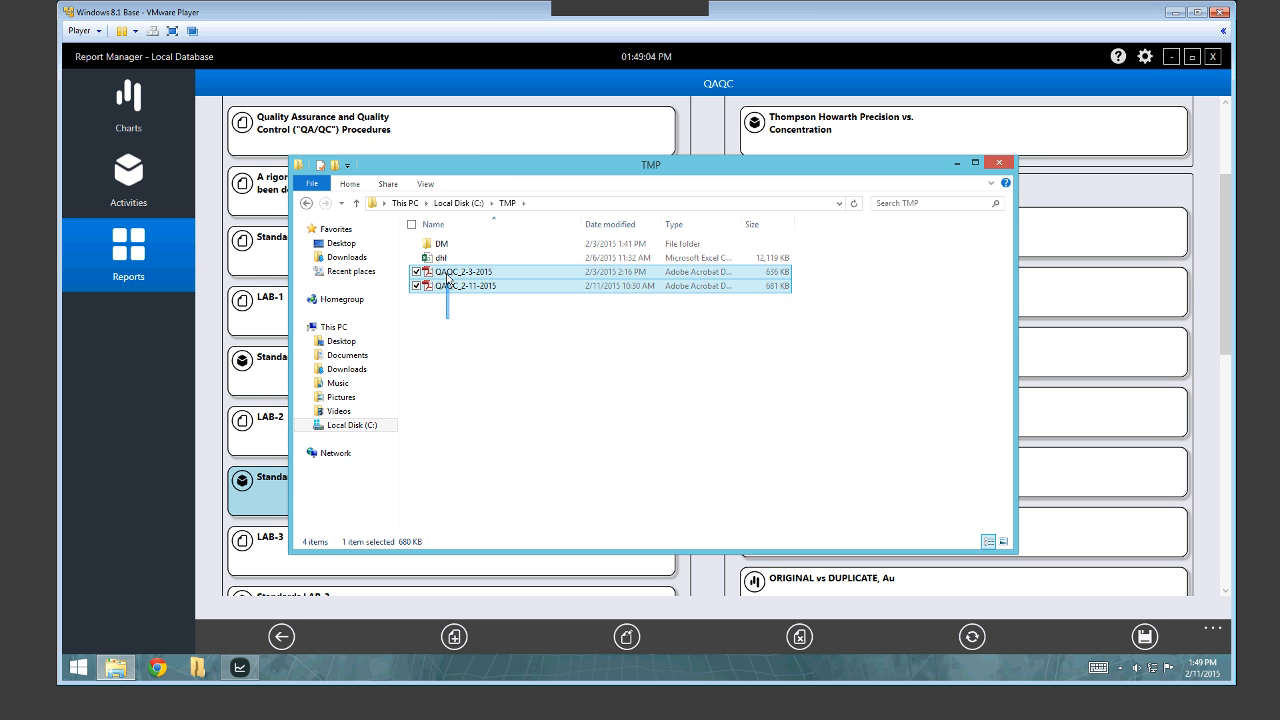
{"action": "left_click", "coordinate": [707, 114]}
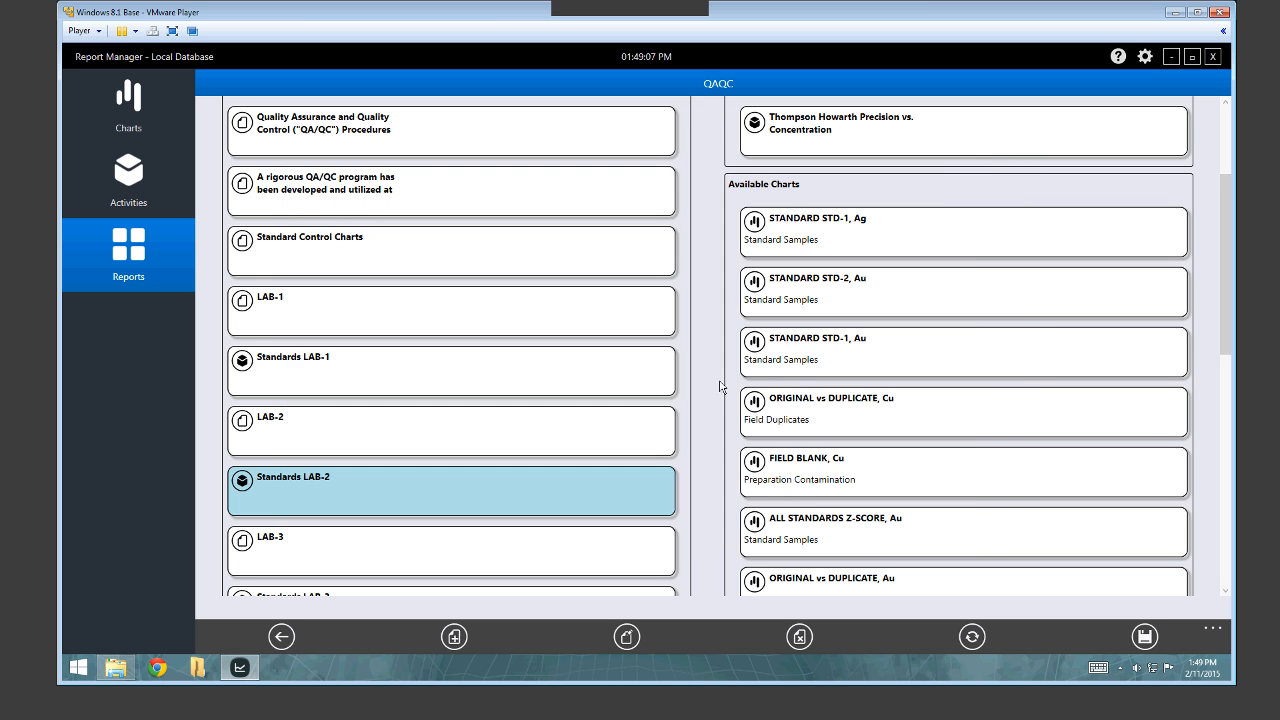
Start the QAQC report run and choose PDF as the output format.
{"action": "left_click", "coordinate": [971, 637]}
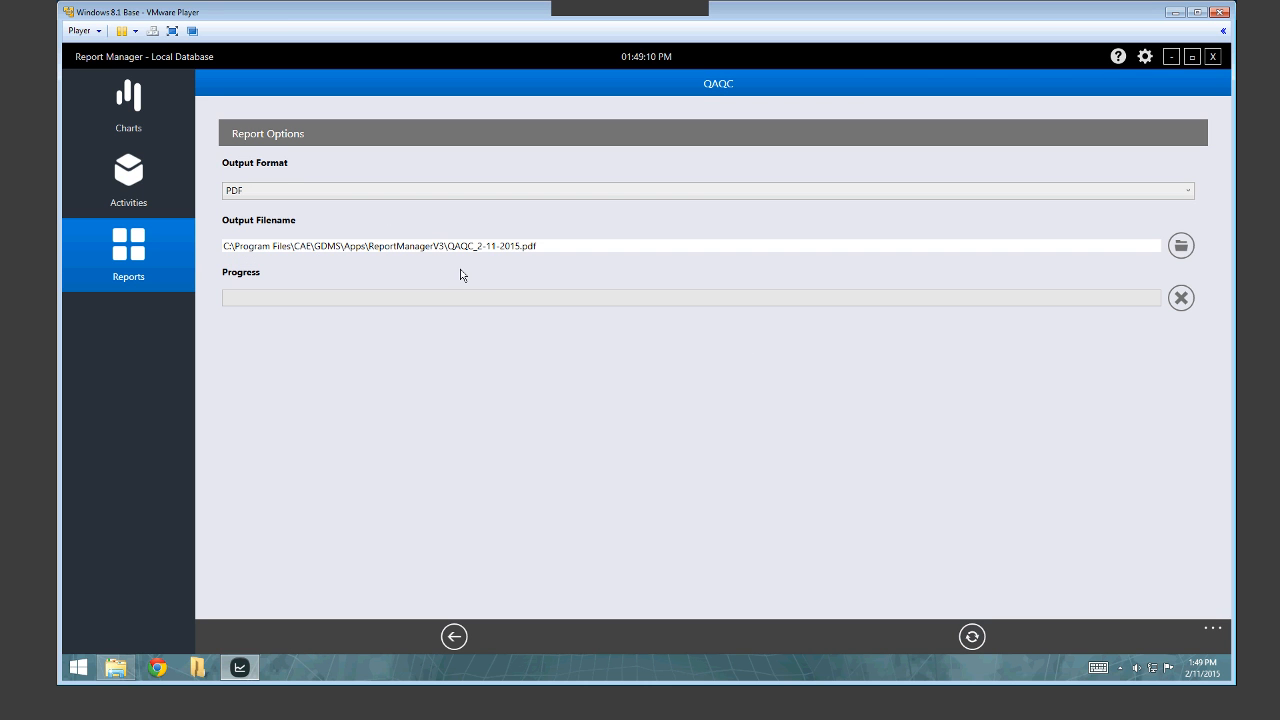
{"action": "left_click", "coordinate": [322, 195]}
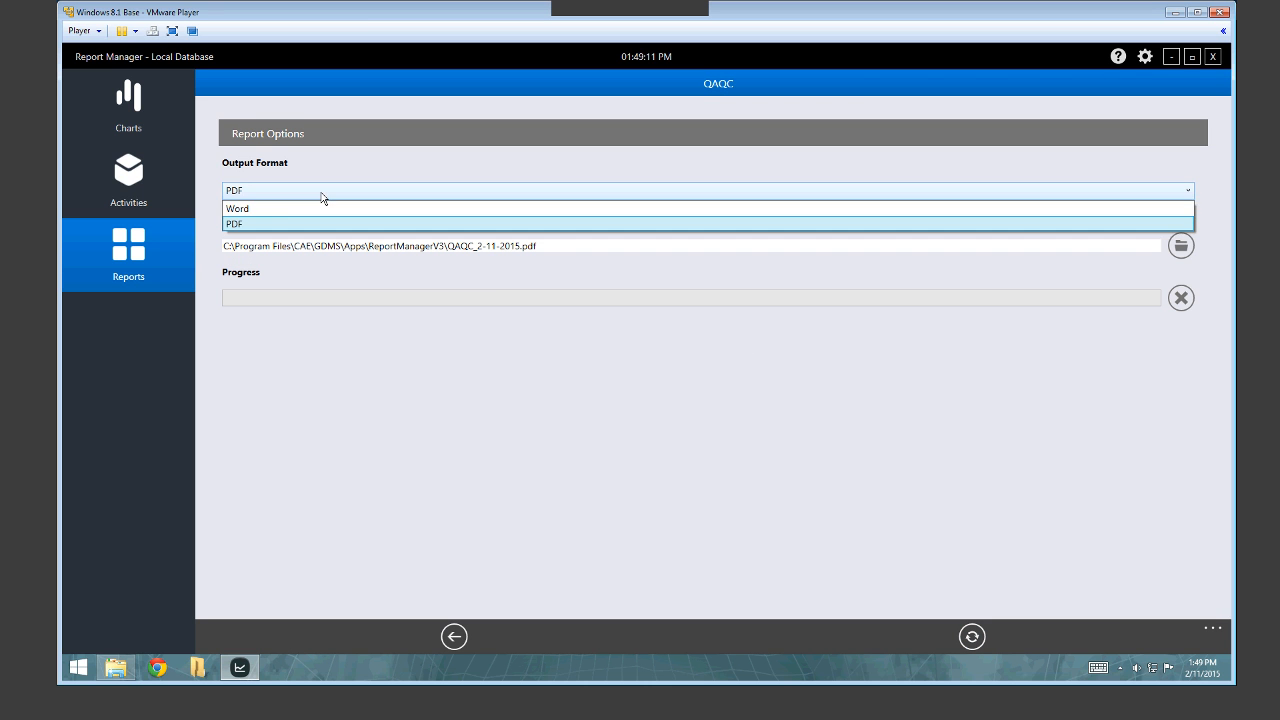
{"action": "left_click", "coordinate": [248, 226]}
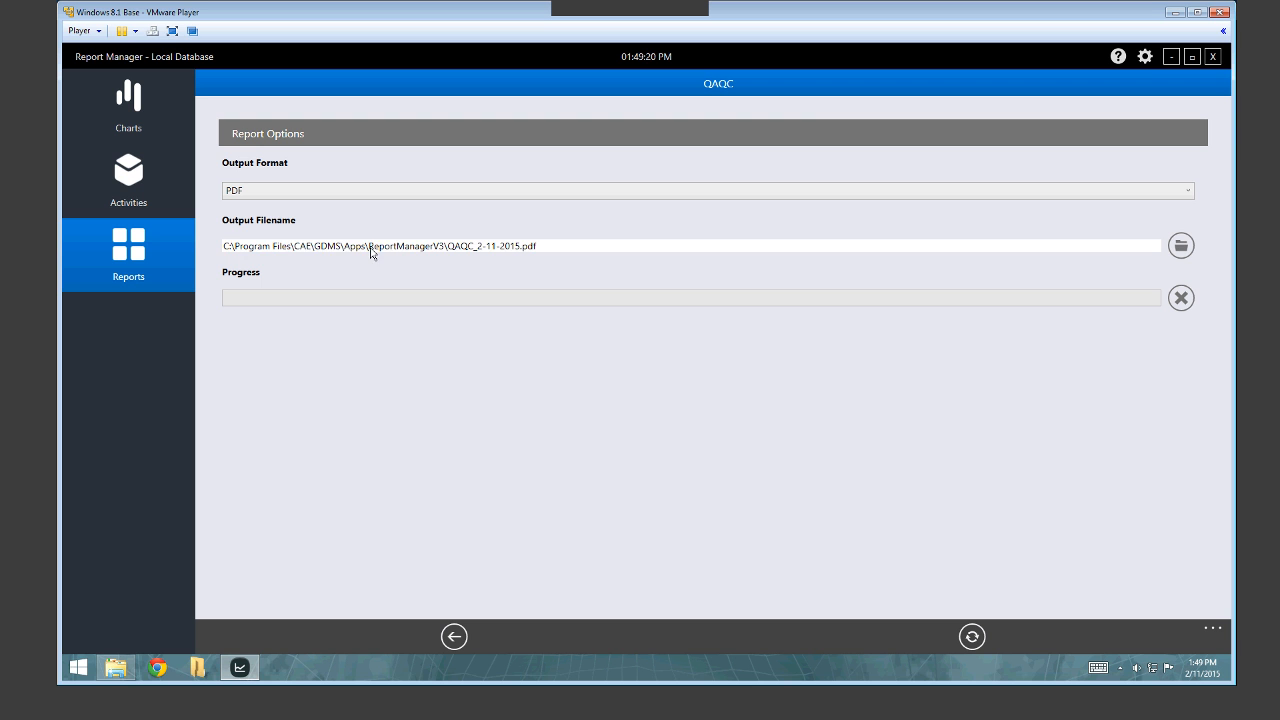
Change the output folder to C:\TMP and run the report to create QAQC_2-11-2015.pdf.
{"action": "left_click", "coordinate": [400, 252]}
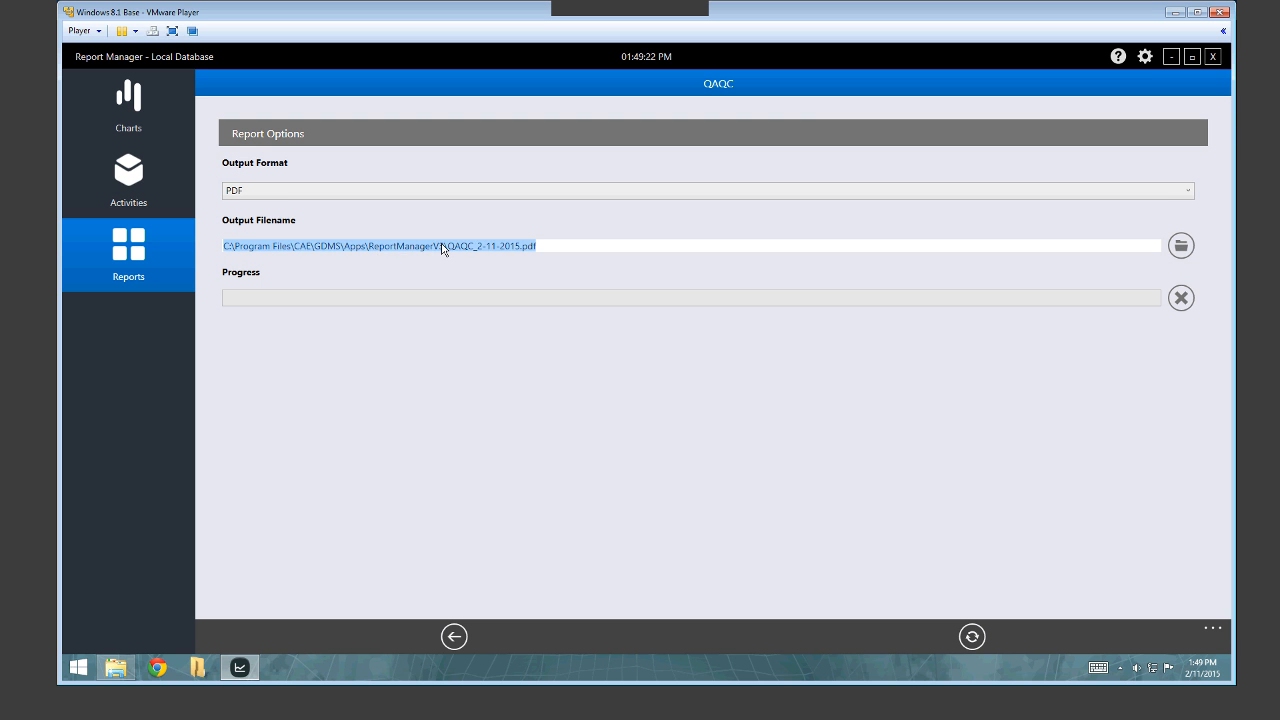
{"action": "left_click", "coordinate": [444, 248]}
{"action": "left_click_drag", "start_coordinate": [444, 248], "coordinate": [243, 258]}
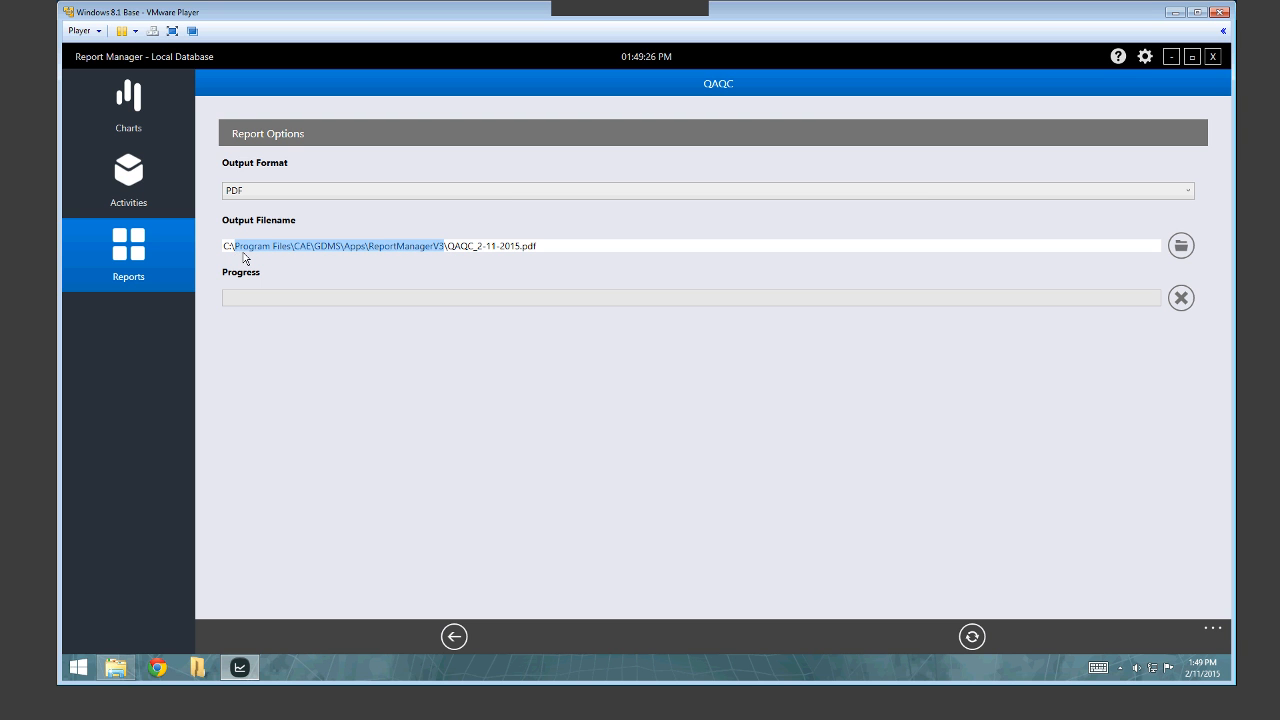
{"action": "type", "text": "TMP"}
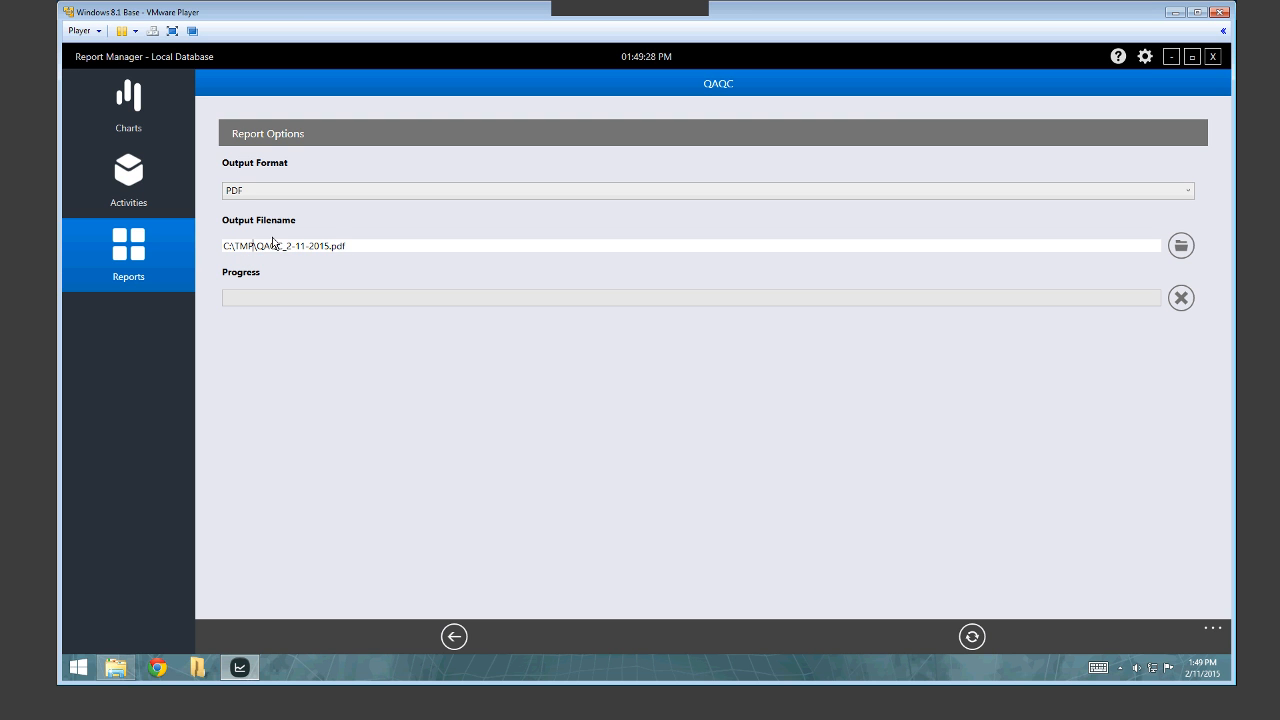
{"action": "left_click_drag", "start_coordinate": [257, 250], "coordinate": [355, 257]}
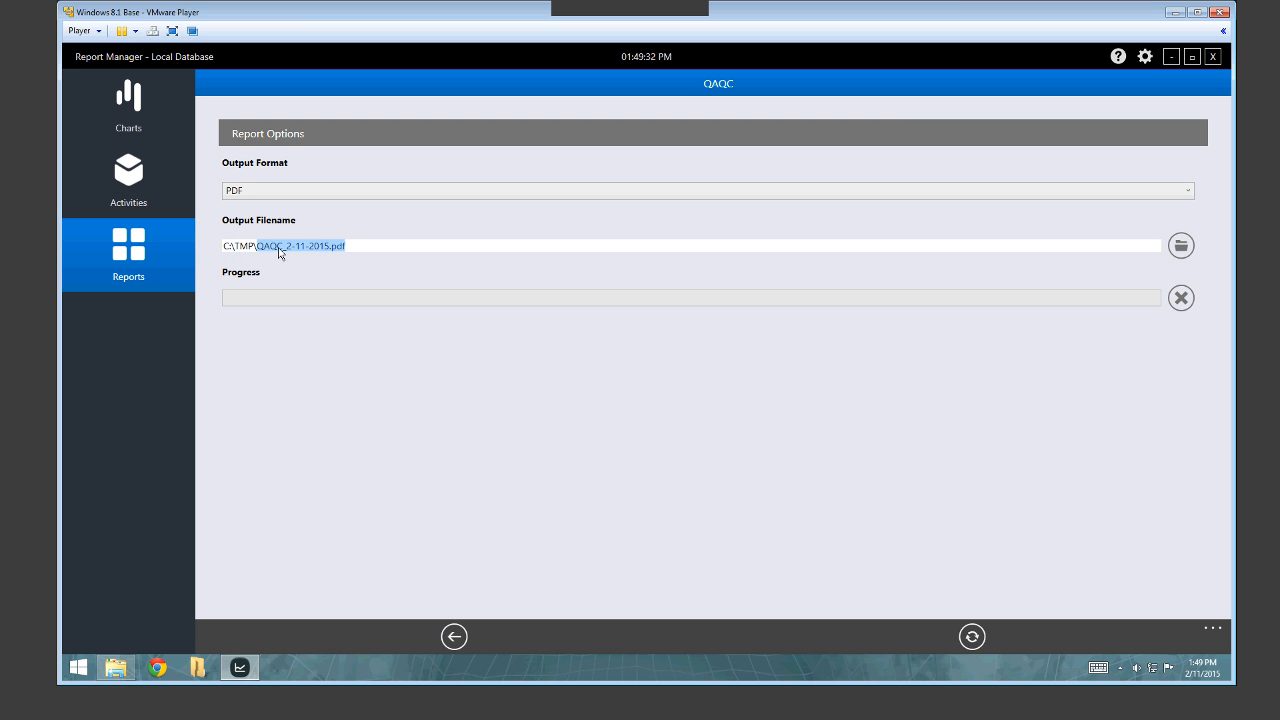
{"action": "left_click_drag", "start_coordinate": [282, 250], "coordinate": [330, 260]}
{"action": "left_click", "coordinate": [972, 638]}
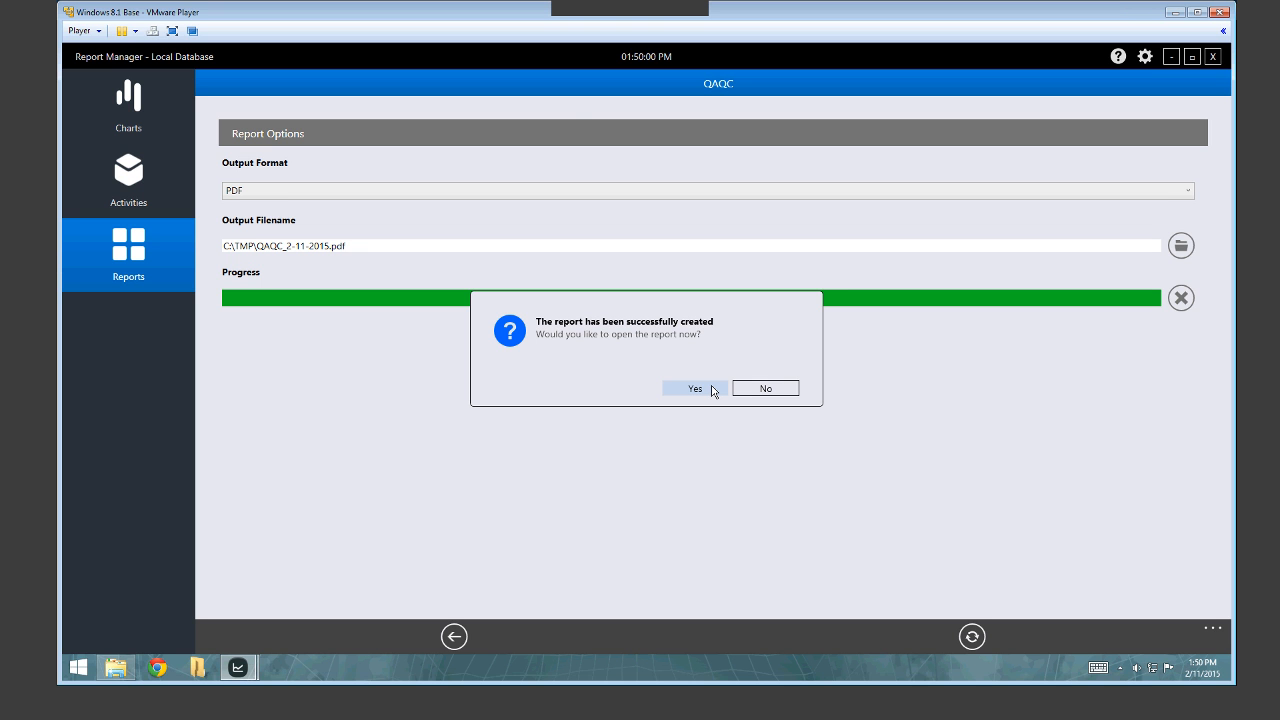
Open QAQC_2-11-2015.pdf in Adobe Reader, review all 13 pages, then close Reader and show the Accuracy Charts slide.
{"action": "left_click", "coordinate": [713, 389]}
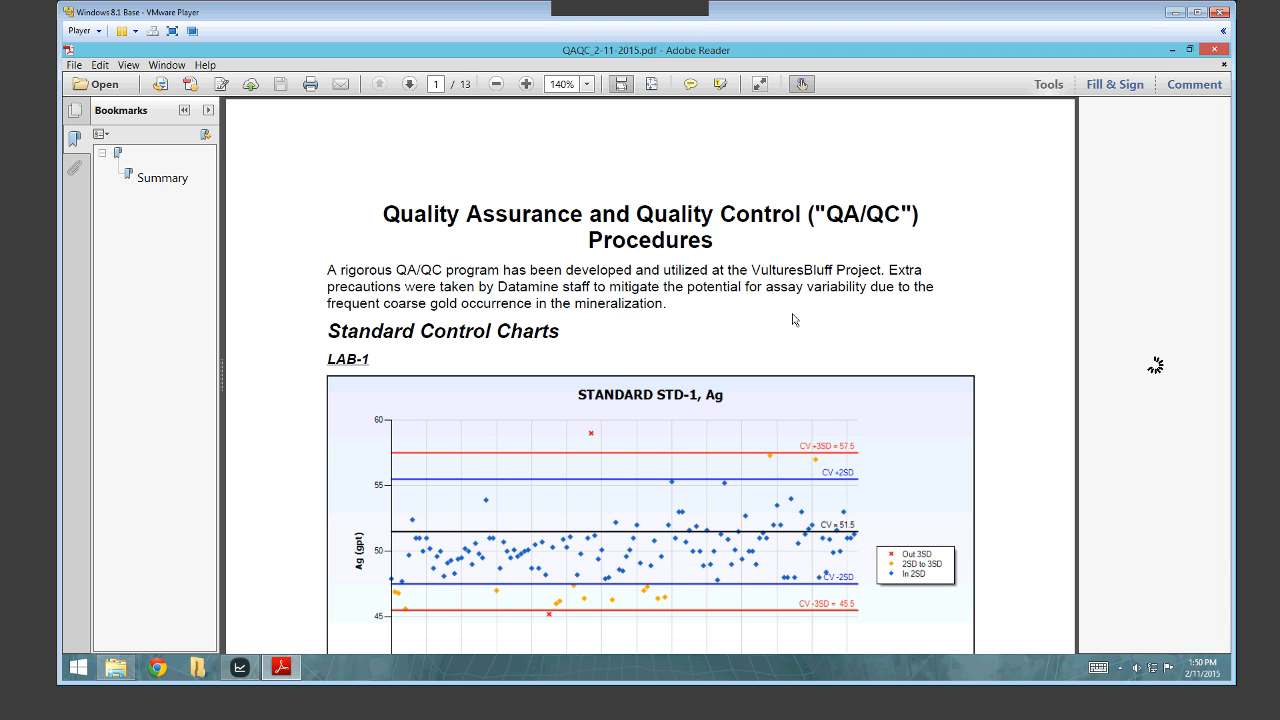
{"action": "scroll", "coordinate": [814, 294], "scroll_direction": "down", "scroll_amount": 2}
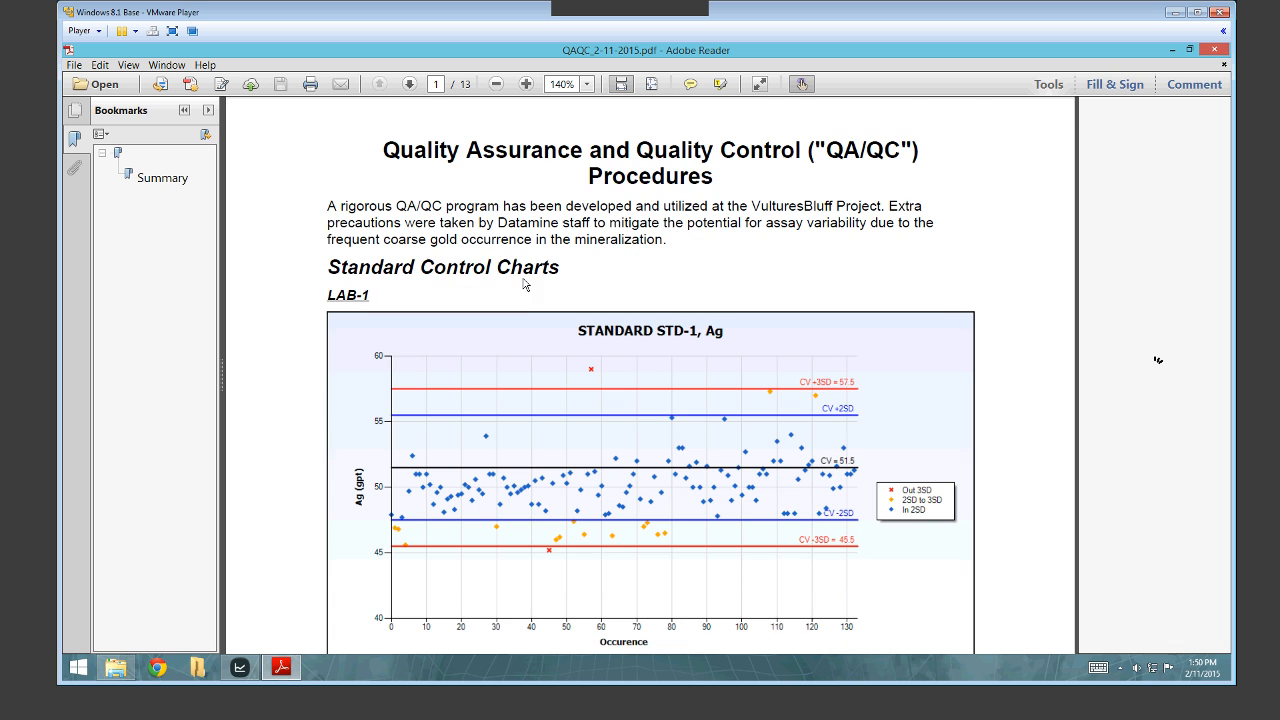
{"action": "scroll", "coordinate": [770, 366], "scroll_direction": "down", "scroll_amount": 4}
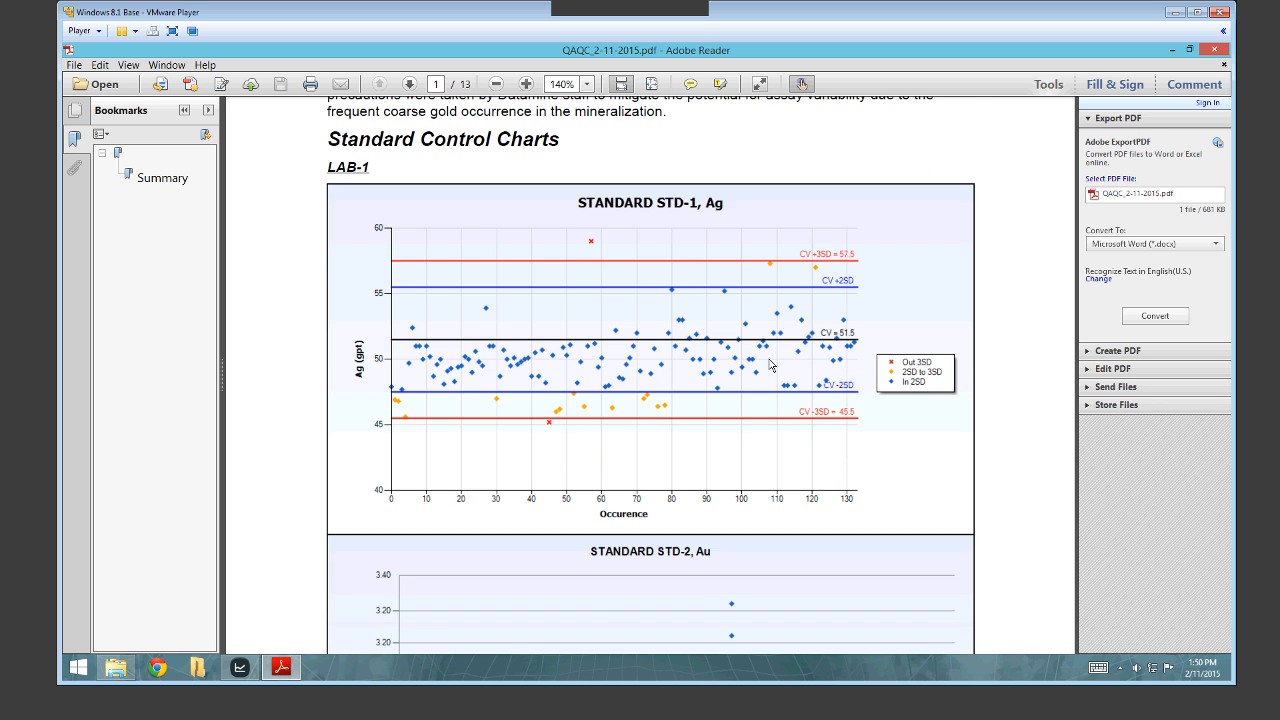
{"action": "scroll", "coordinate": [770, 366], "scroll_direction": "down", "scroll_amount": 20}
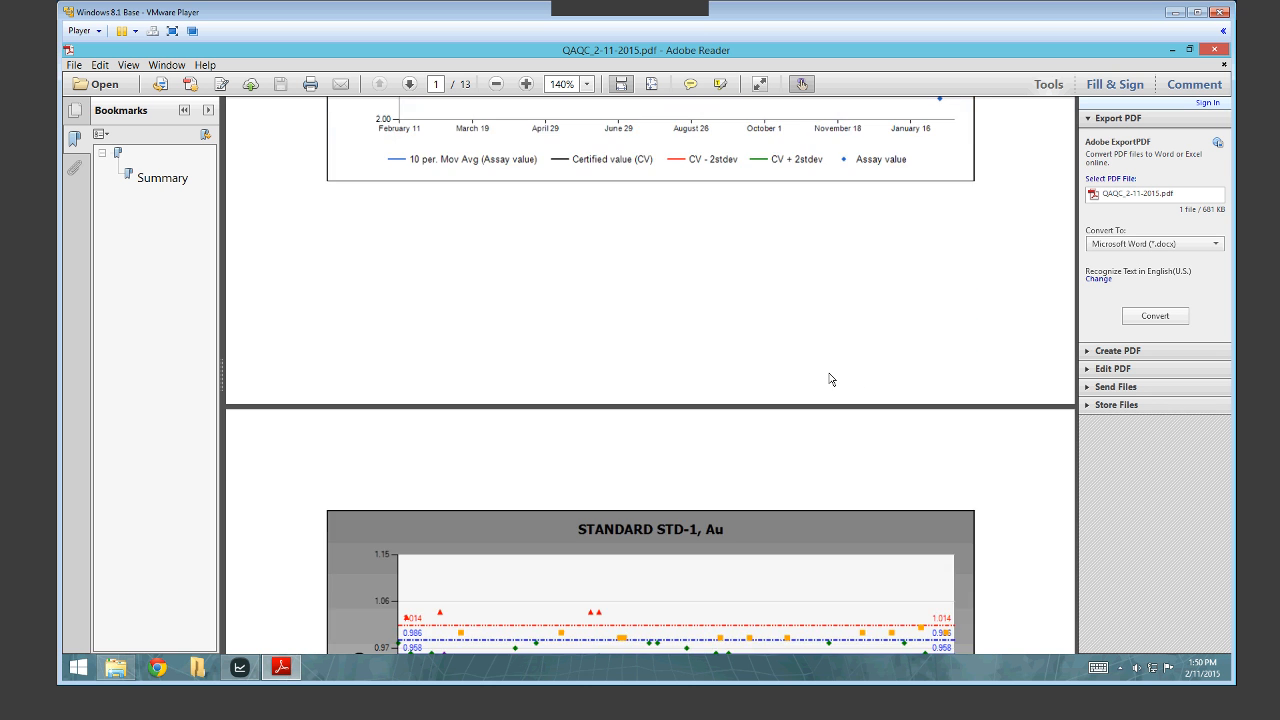
{"action": "scroll", "coordinate": [829, 379], "scroll_direction": "down", "scroll_amount": 20}
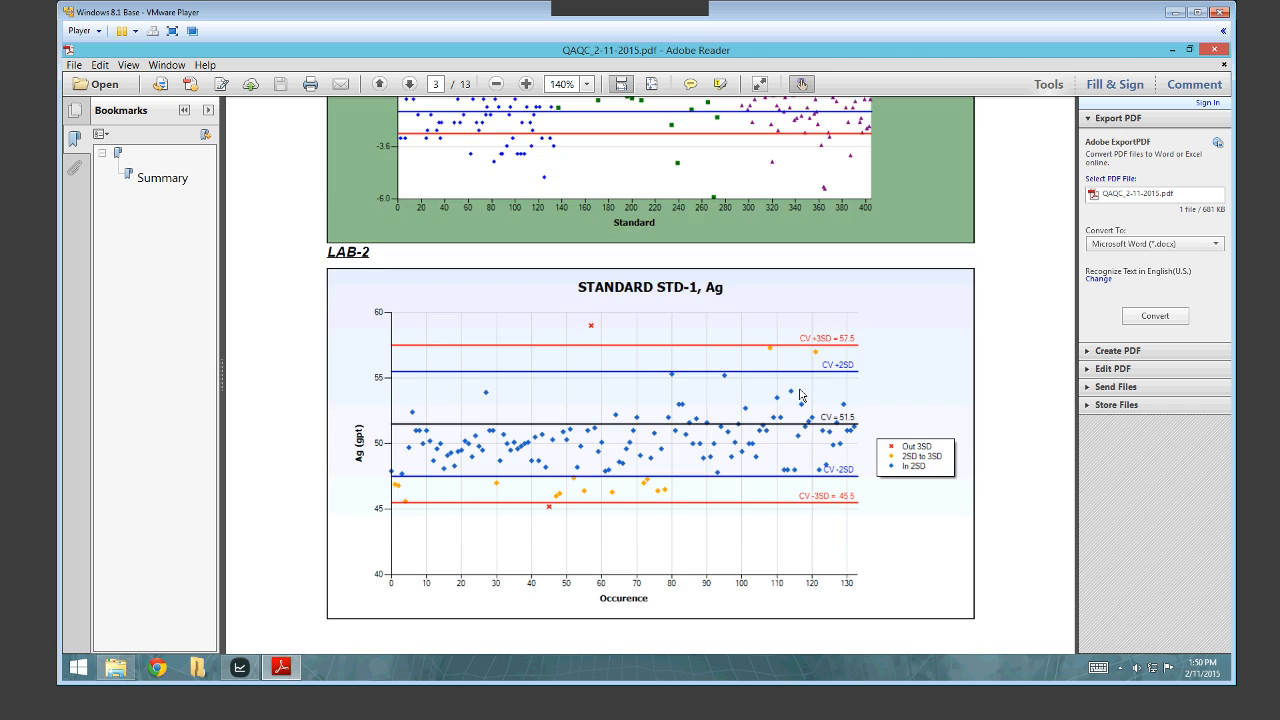
{"action": "scroll", "coordinate": [800, 396], "scroll_direction": "down", "scroll_amount": 10}
{"action": "scroll", "coordinate": [797, 407], "scroll_direction": "down", "scroll_amount": 5}
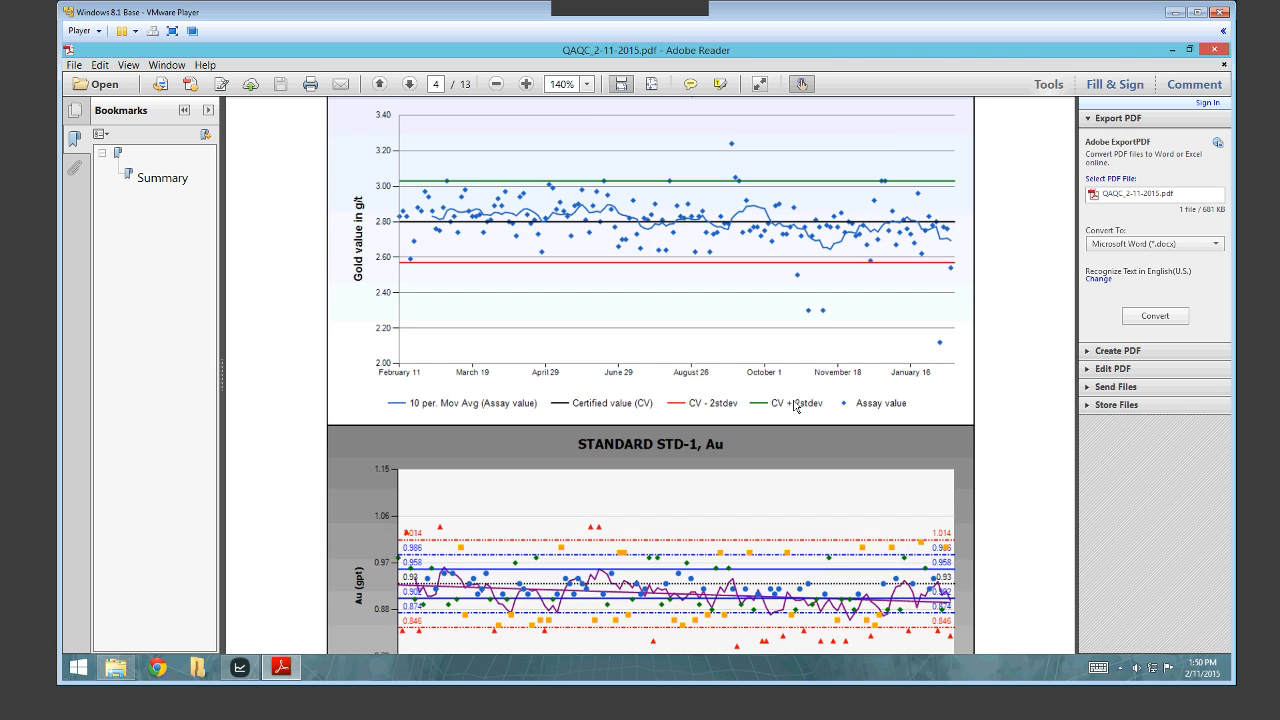
{"action": "scroll", "coordinate": [790, 402], "scroll_direction": "down", "scroll_amount": 7}
{"action": "scroll", "coordinate": [740, 398], "scroll_direction": "down", "scroll_amount": 20}
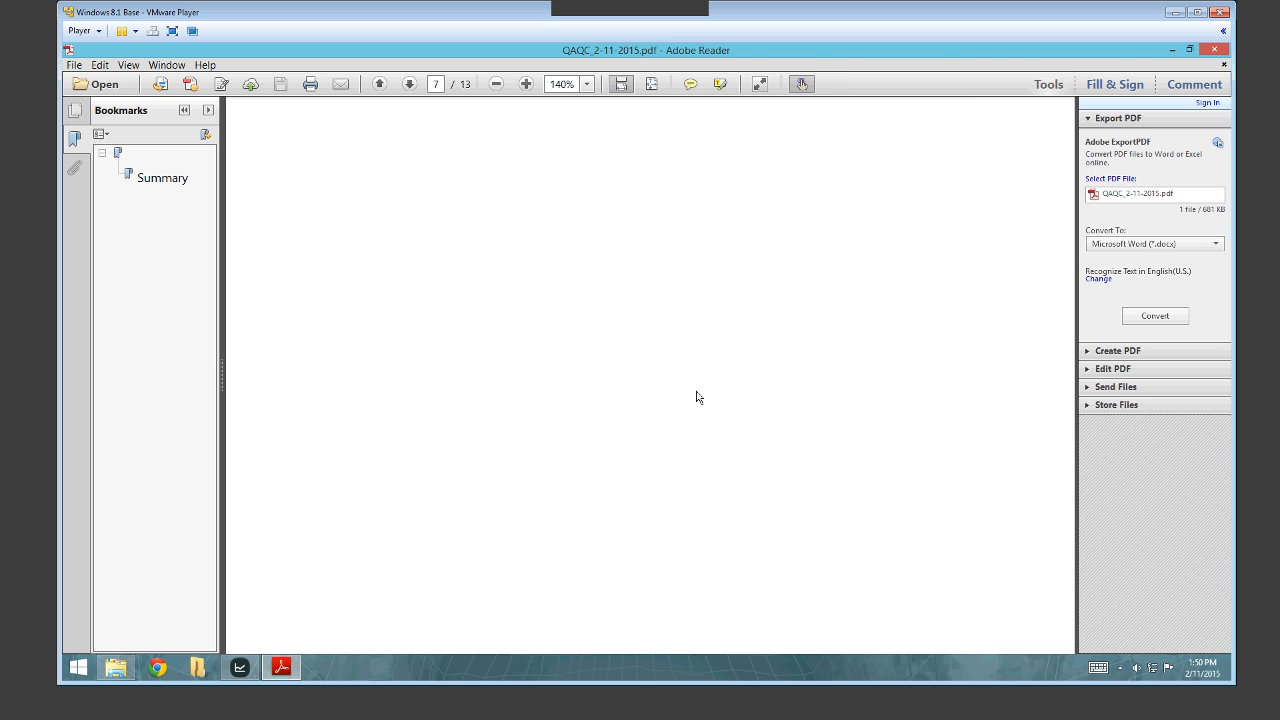
{"action": "scroll", "coordinate": [698, 397], "scroll_direction": "down", "scroll_amount": 15}
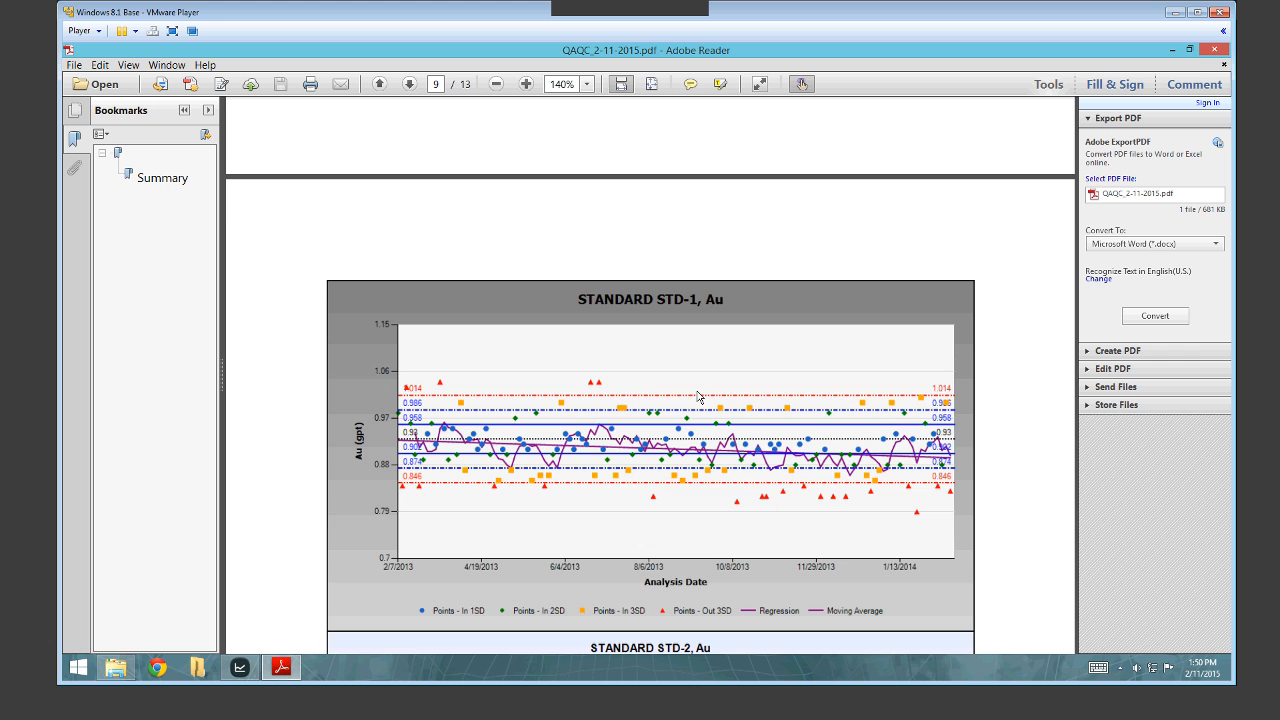
{"action": "scroll", "coordinate": [698, 397], "scroll_direction": "down", "scroll_amount": 20}
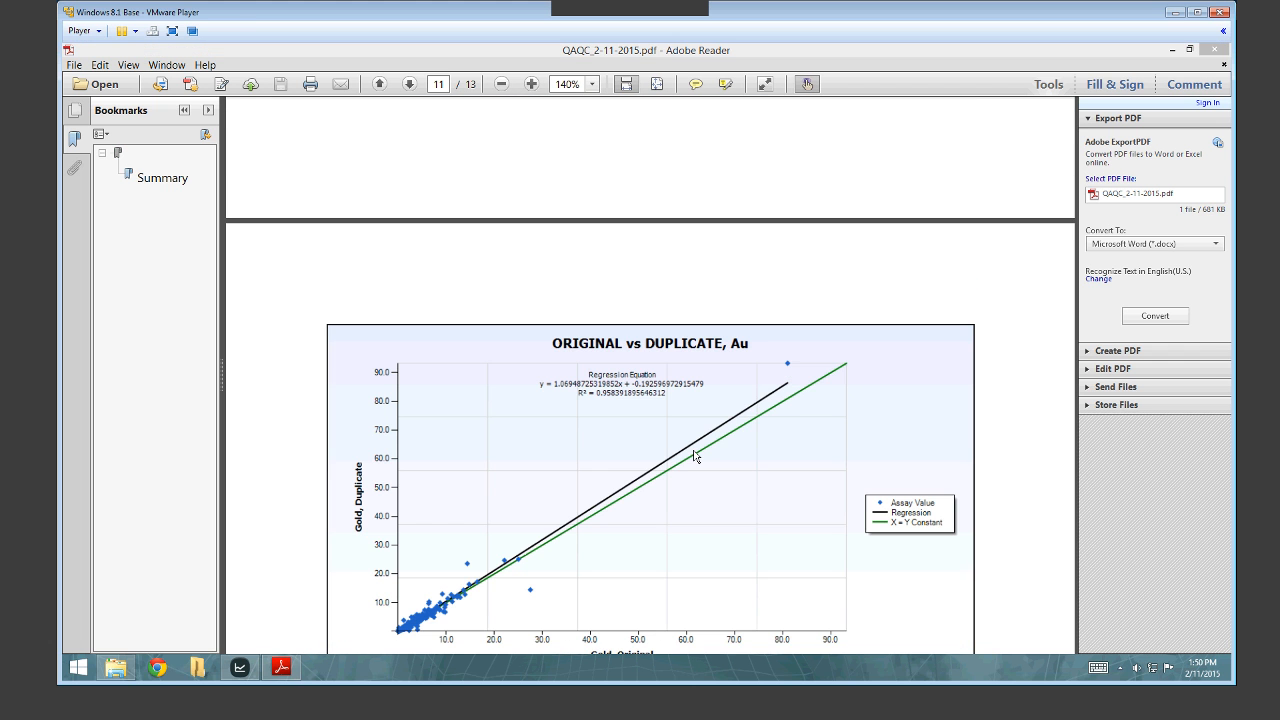
{"action": "scroll", "coordinate": [699, 398], "scroll_direction": "down", "scroll_amount": 4}
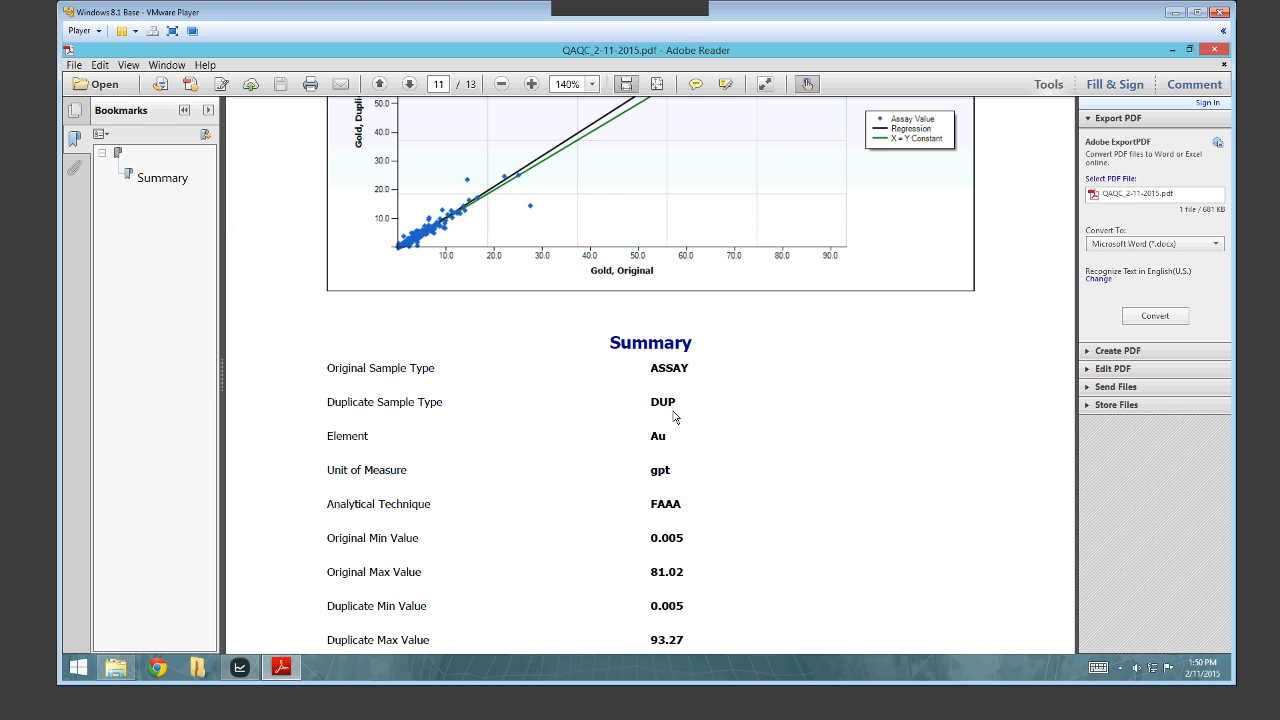
{"action": "scroll", "coordinate": [674, 417], "scroll_direction": "down", "scroll_amount": 2}
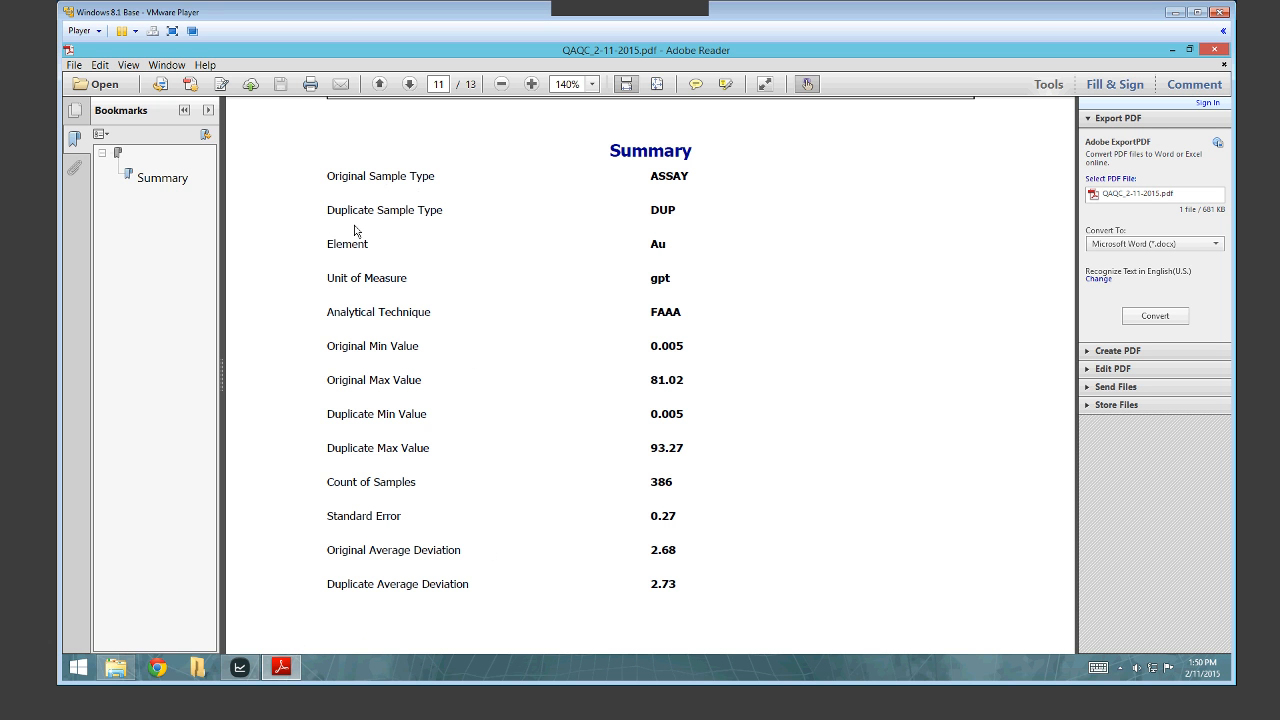
{"action": "scroll", "coordinate": [722, 290], "scroll_direction": "down", "scroll_amount": 4}
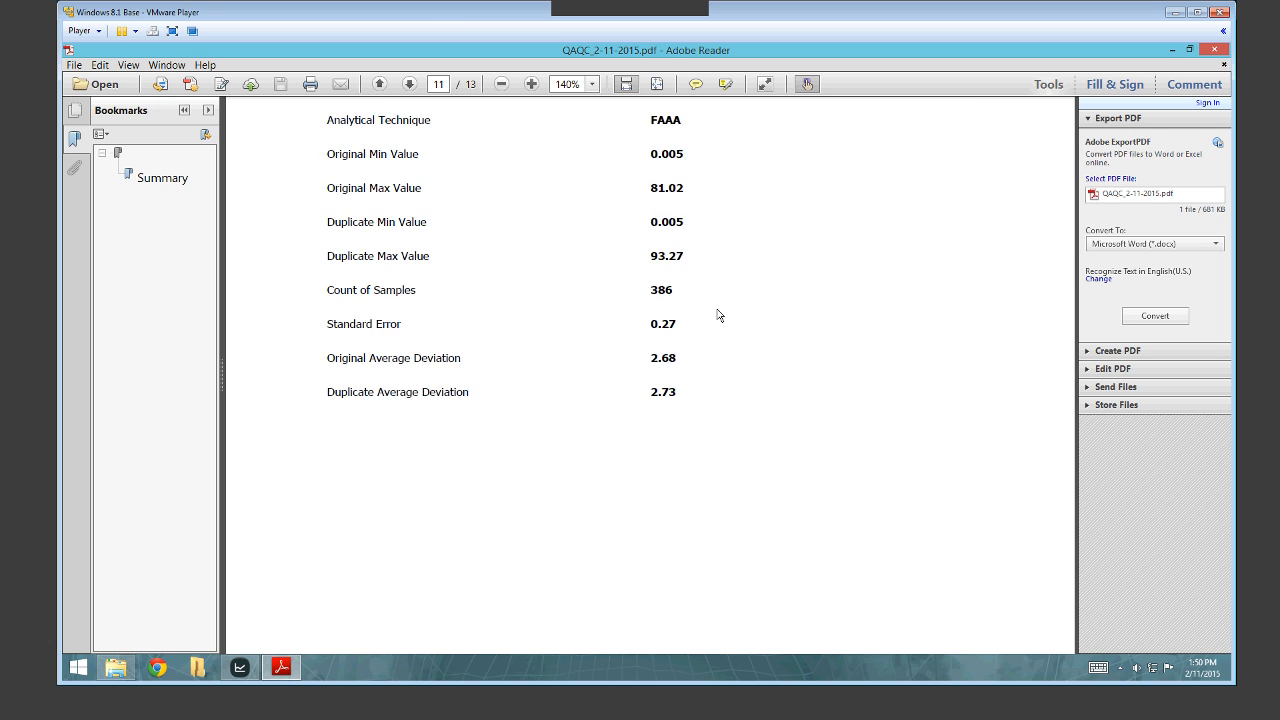
{"action": "scroll", "coordinate": [717, 315], "scroll_direction": "down", "scroll_amount": 15}
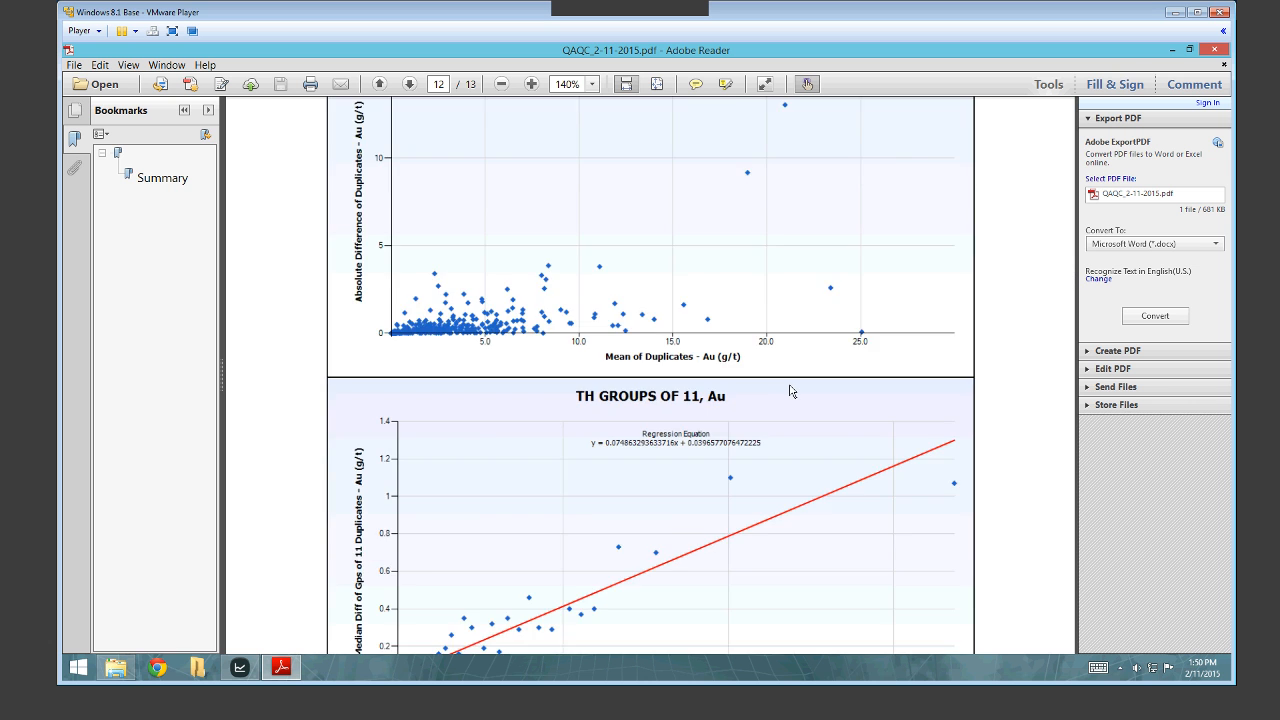
{"action": "scroll", "coordinate": [790, 391], "scroll_direction": "down", "scroll_amount": 20}
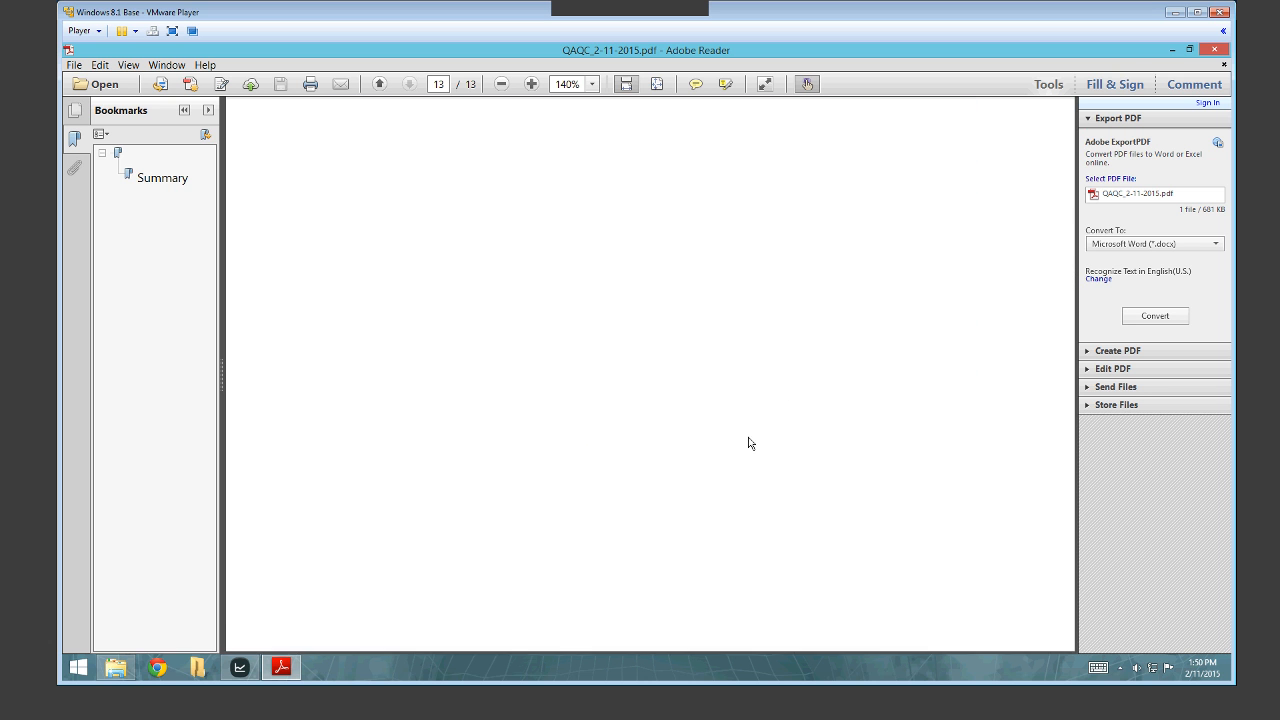
{"action": "scroll", "coordinate": [740, 410], "scroll_direction": "up", "scroll_amount": 10}
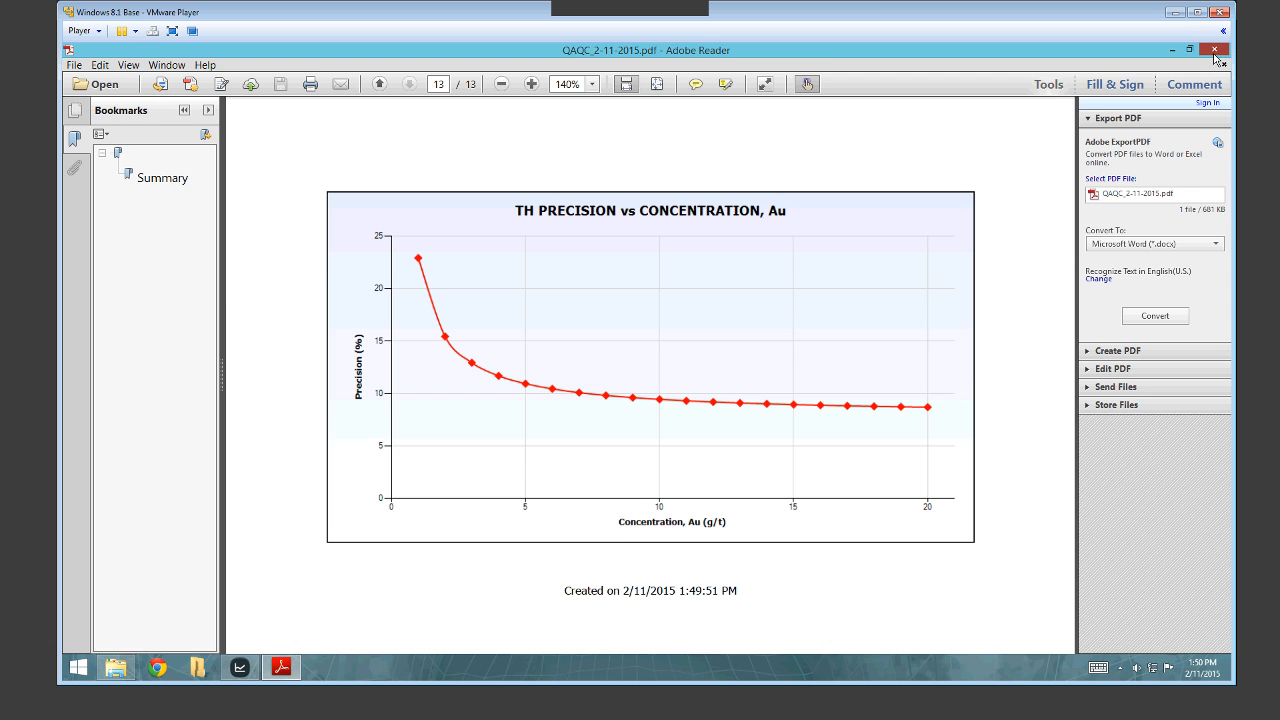
{"action": "left_click", "coordinate": [1214, 50]}
{"action": "left_click", "coordinate": [131, 130]}
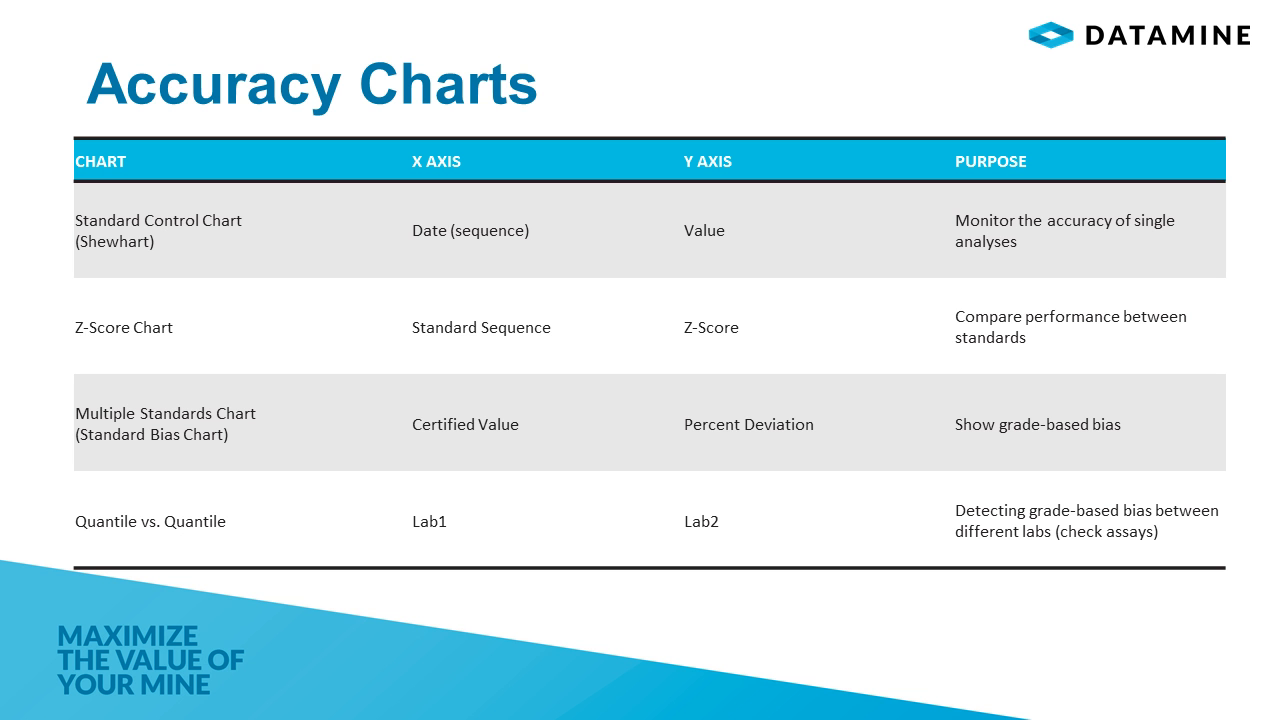
Advance the slideshow to the Future Enhancements slide.
{"action": "key", "text": "Right"}
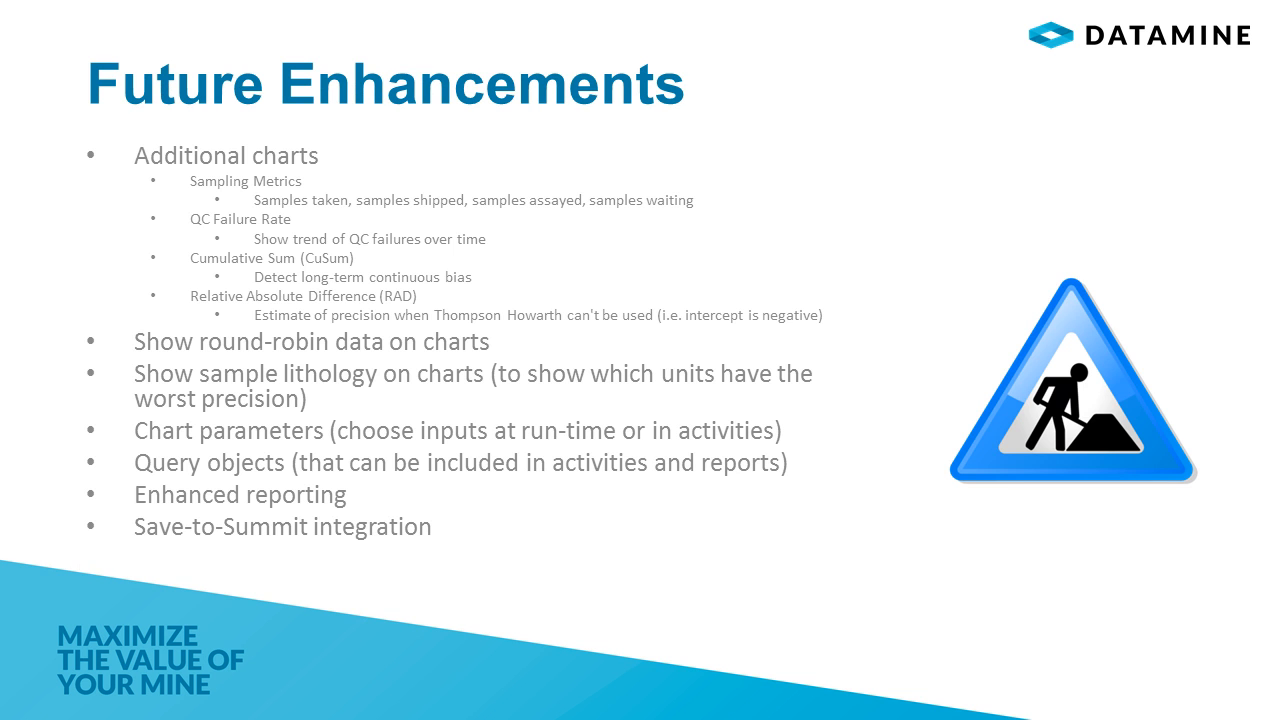